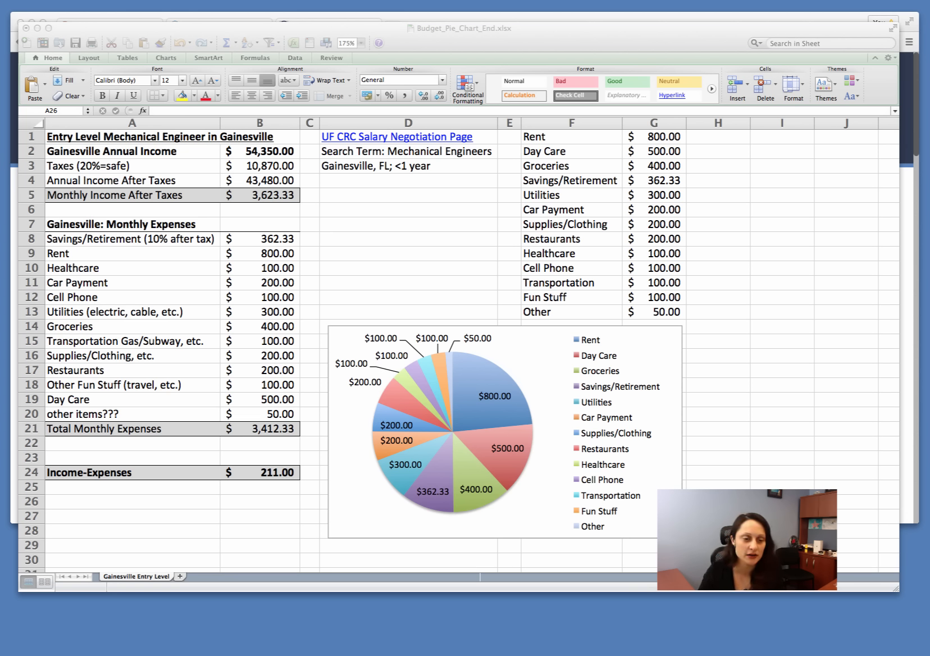
Step: Add a new worksheet to the workbook and rename it "Salary & Cost, Work, Happiness"
click(566, 34)
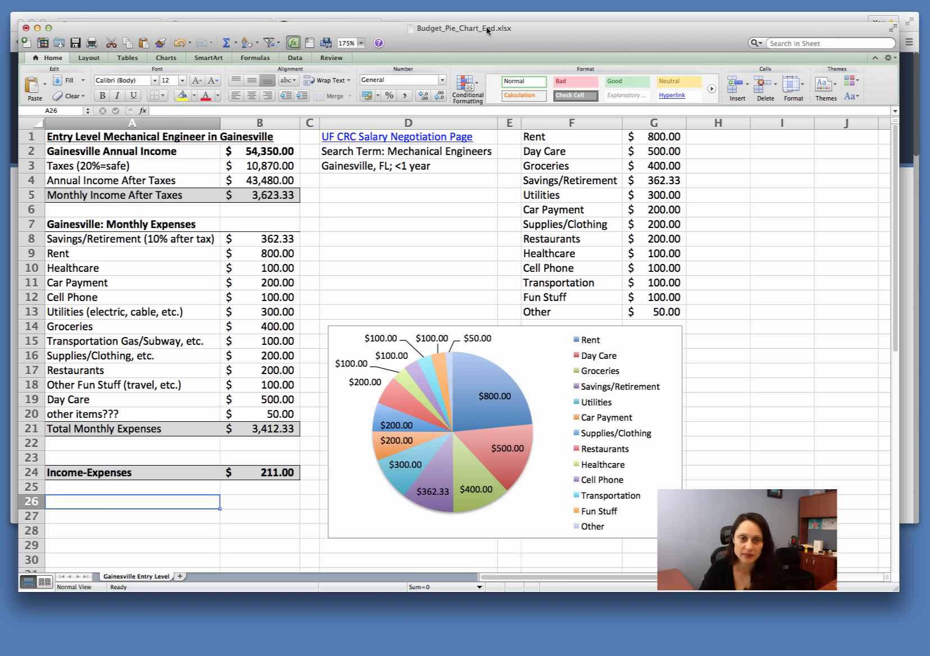
click(181, 577)
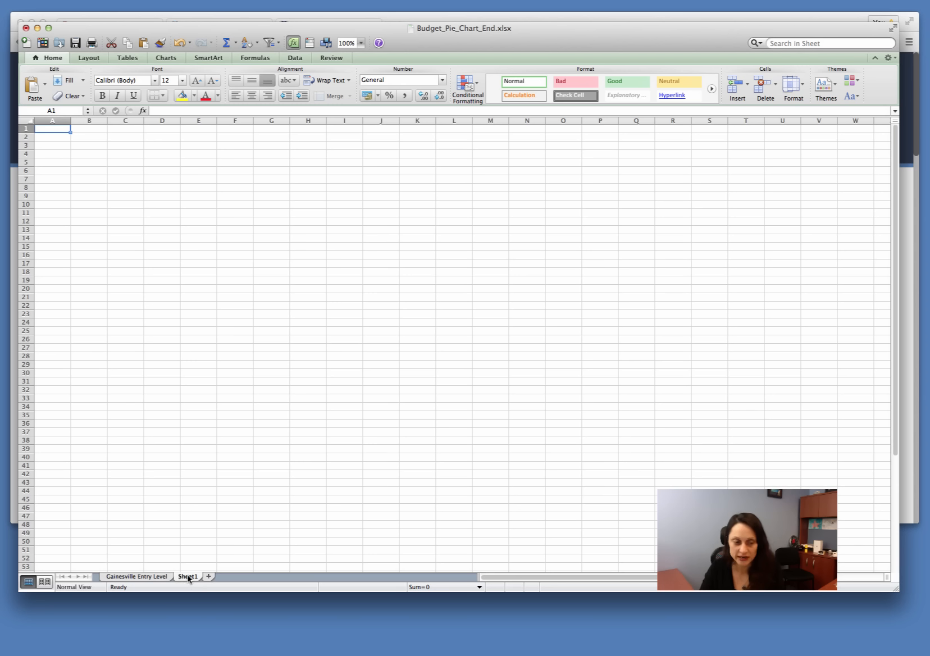
double_click(187, 577)
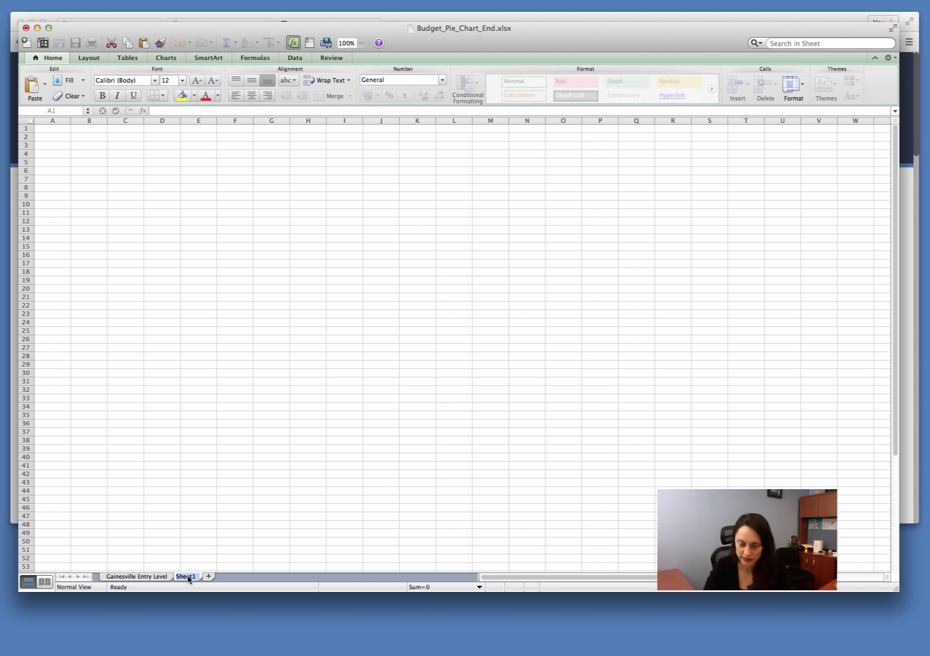
text(Salary)
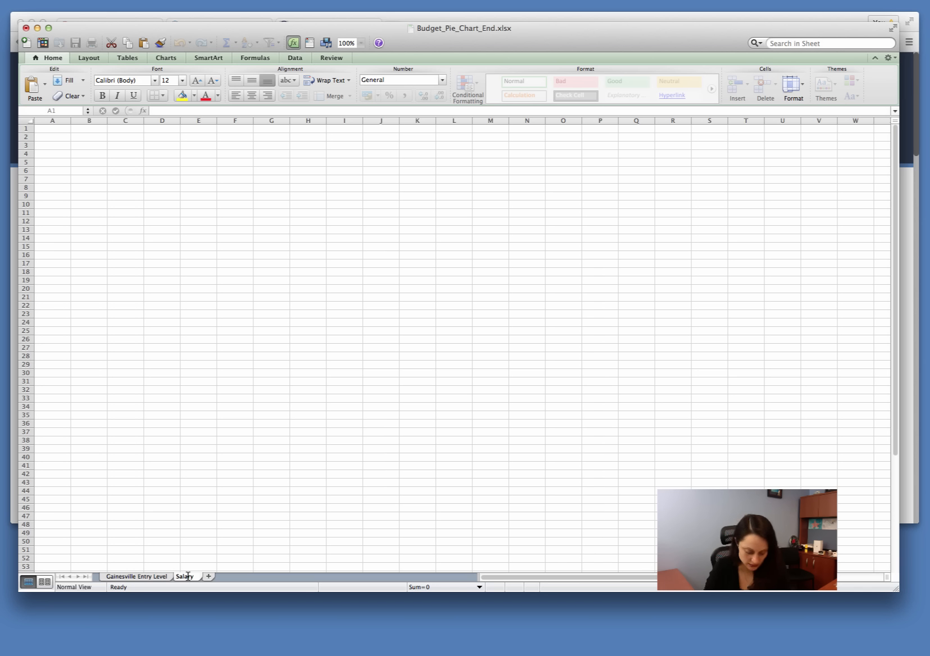
text( & Cost, Wo)
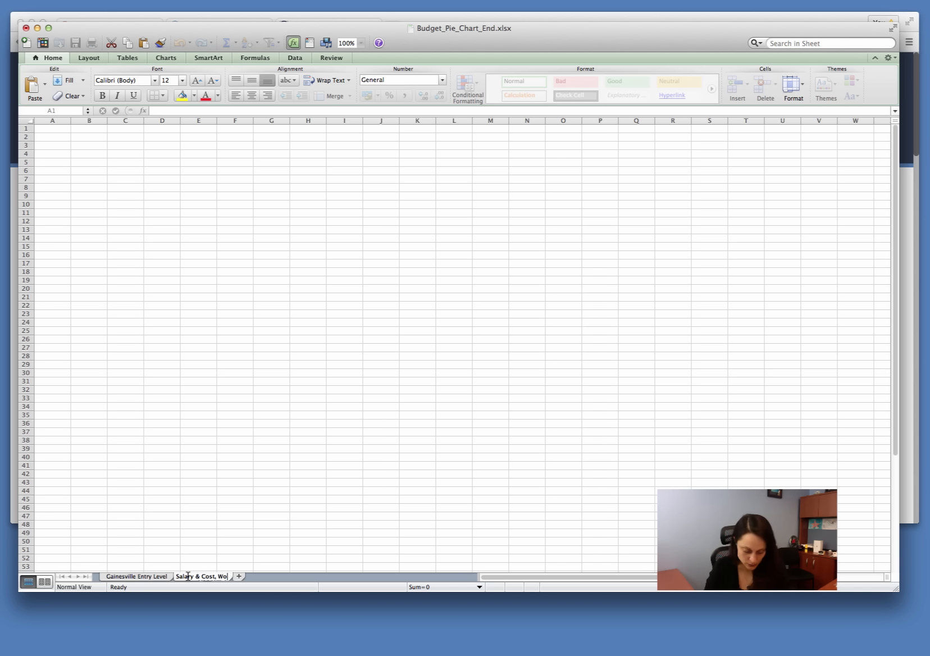
text(rk, Happiness)
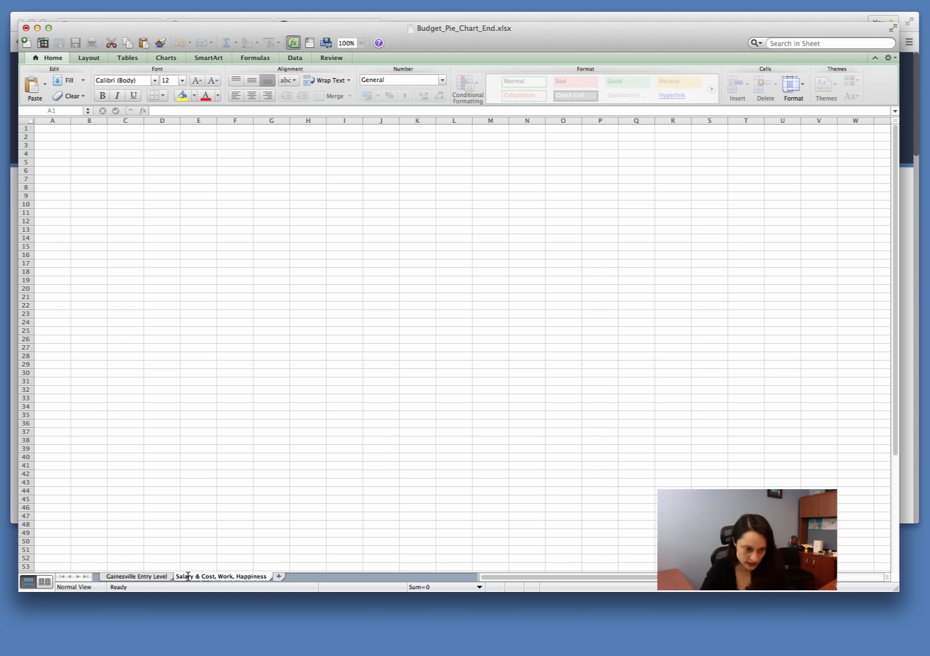
key(Return)
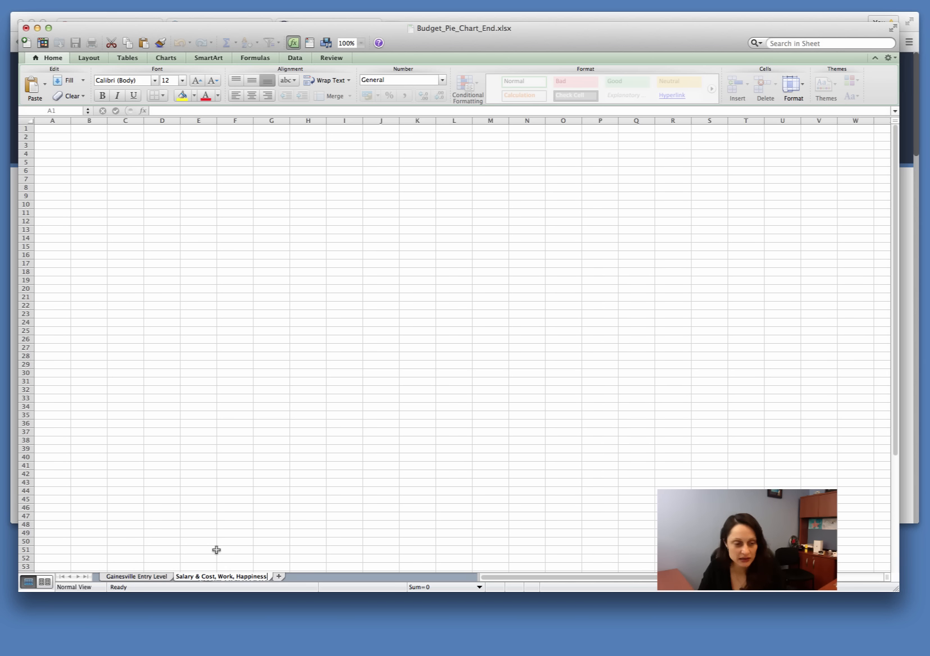
click(216, 550)
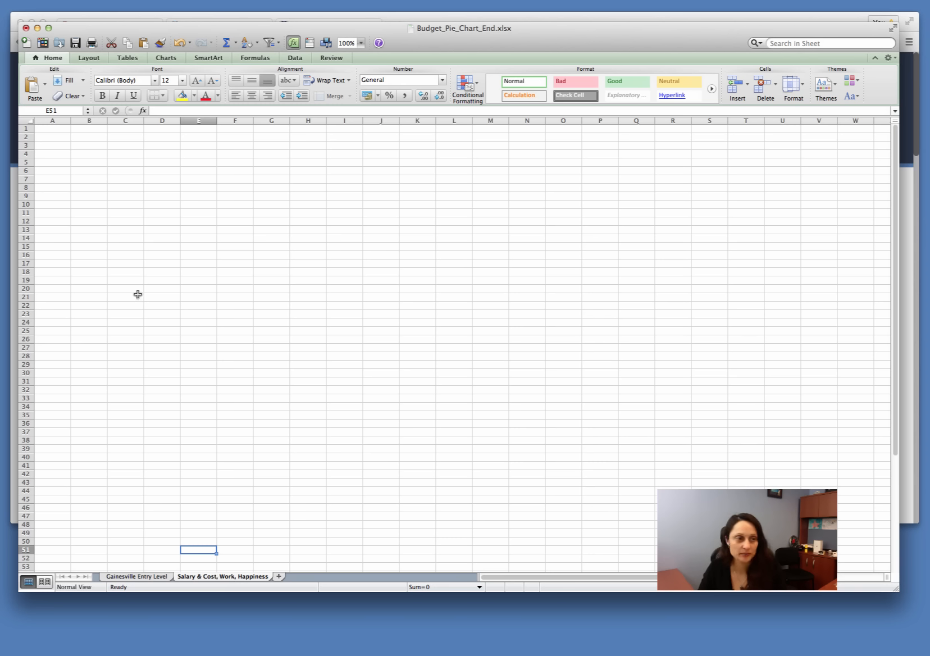
Step: Set the new sheet's zoom to 200% with cell A1 selected
click(43, 129)
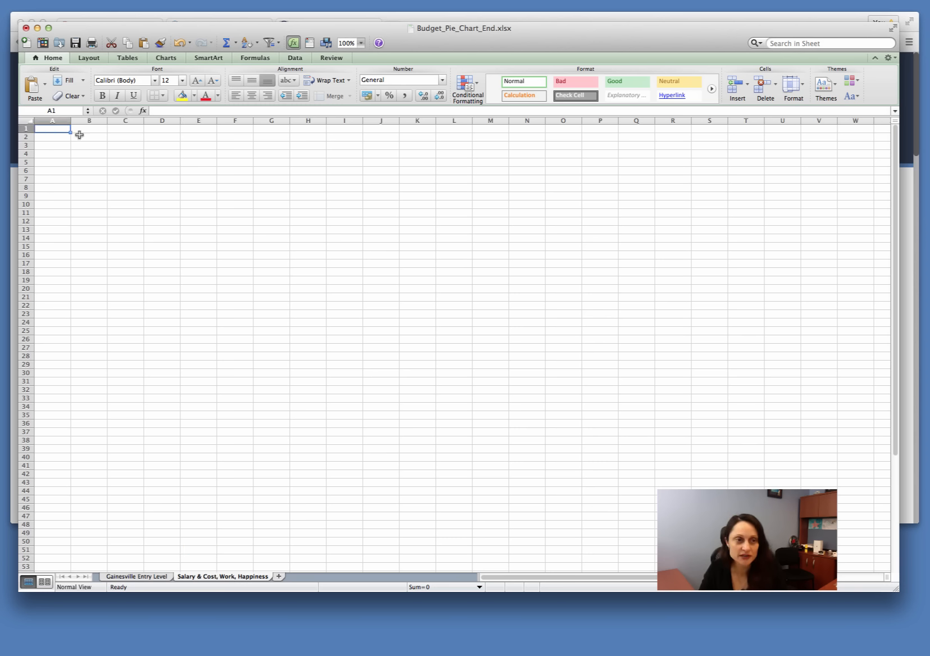
click(361, 43)
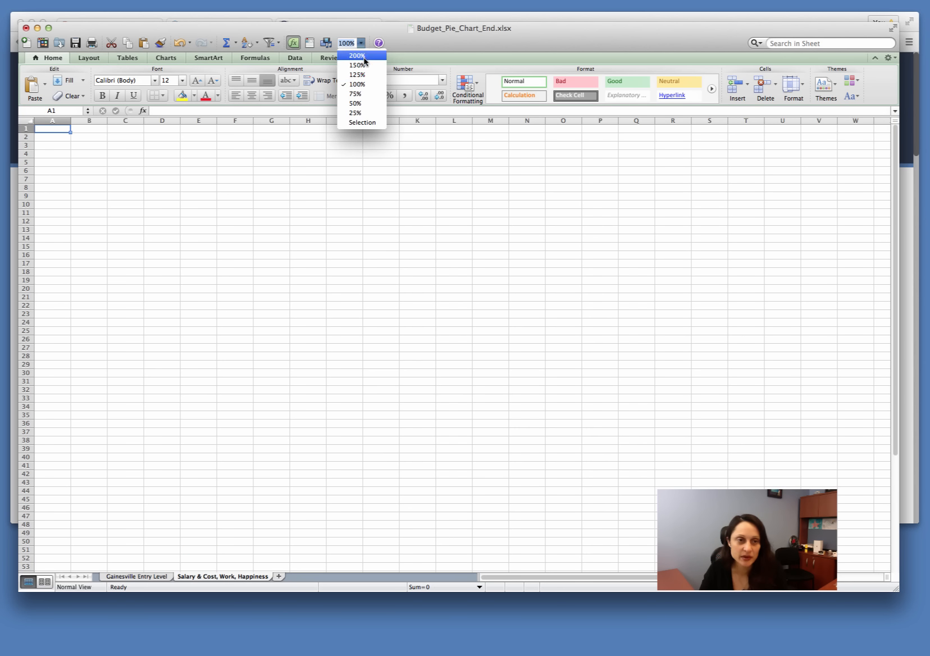
click(362, 65)
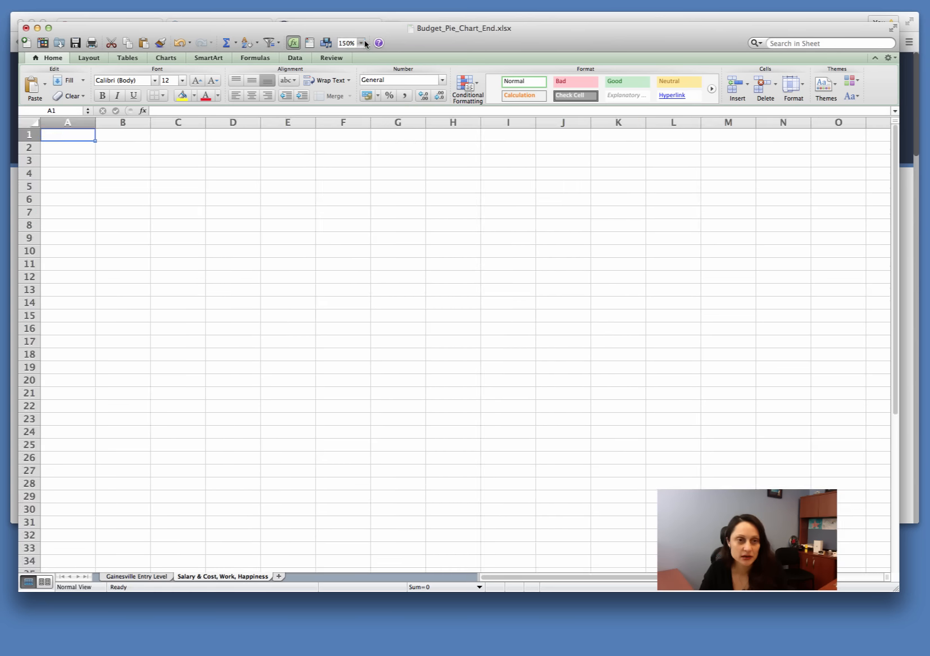
click(362, 44)
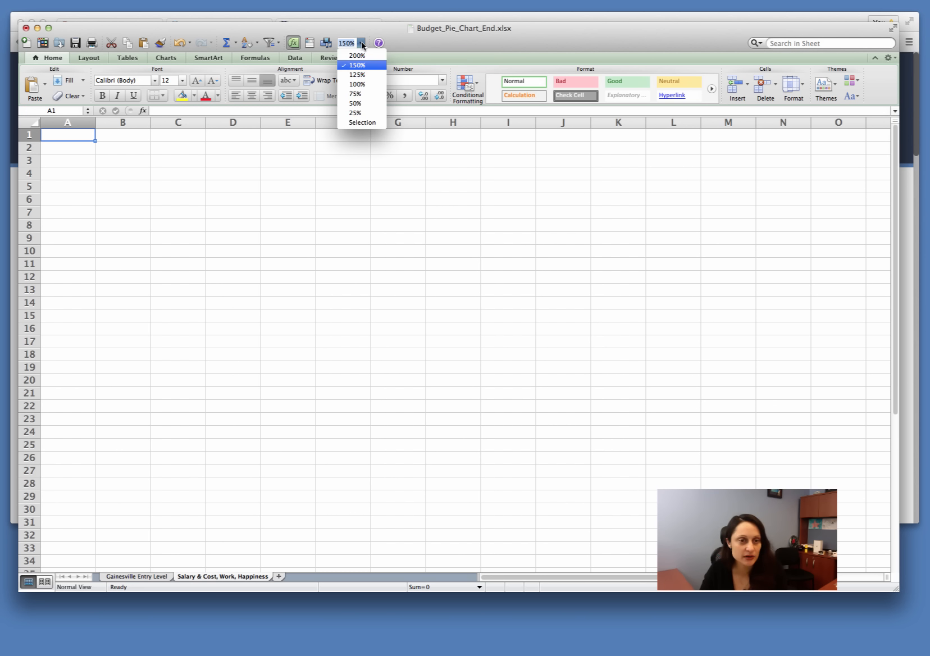
click(358, 56)
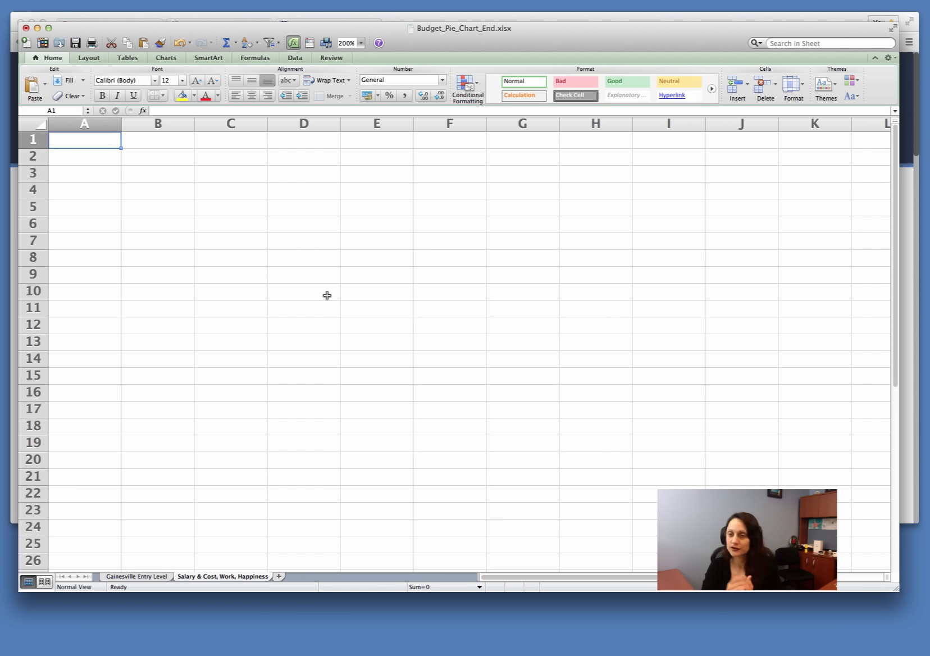
Step: List the cities Boston, MA, Miami, FL and Tampa, FL in cells A2 to A4
click(86, 151)
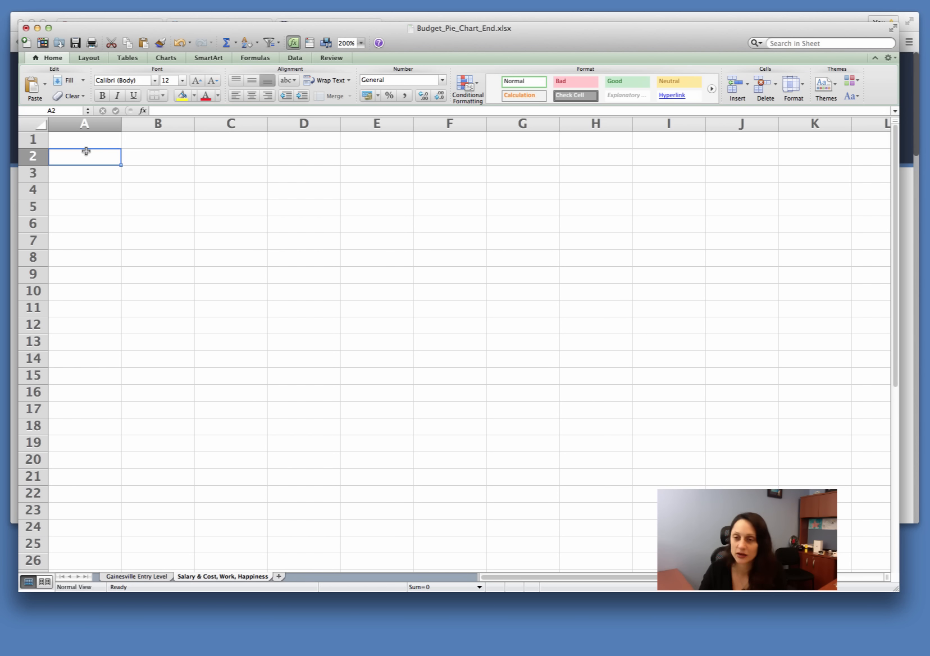
text(Bosto)
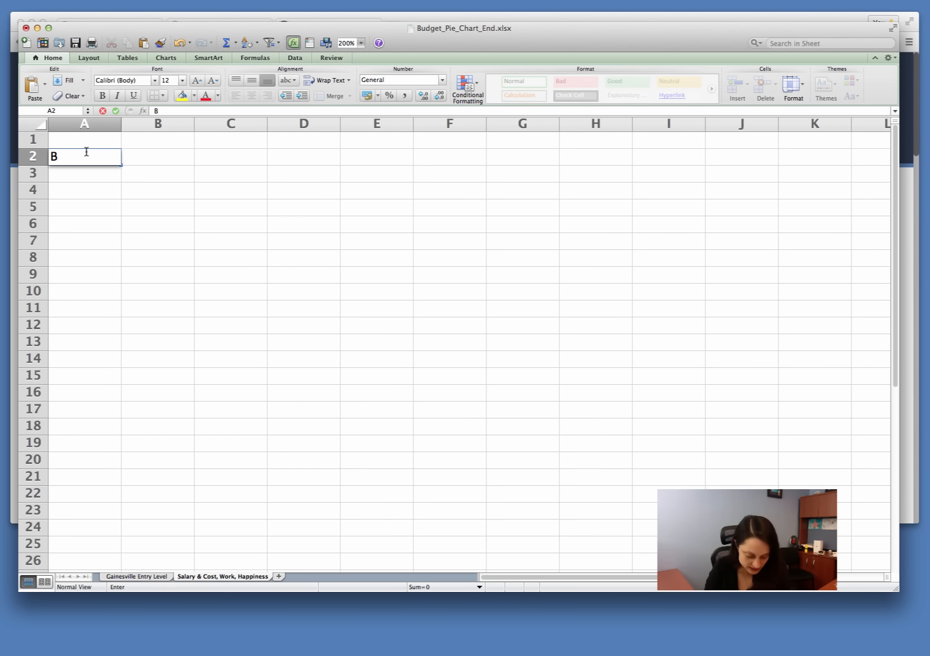
text(, MA)
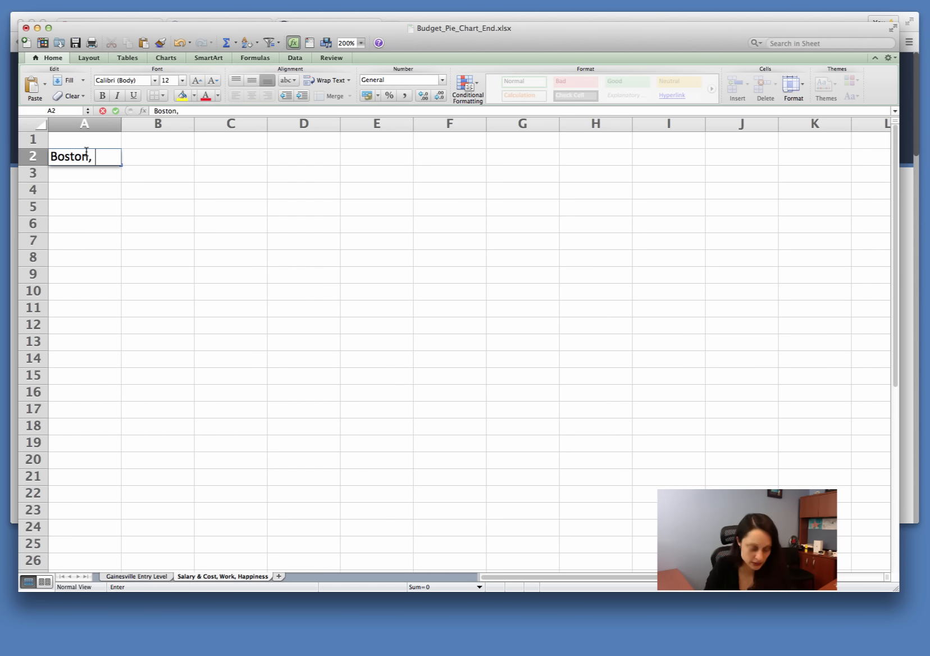
key(Return)
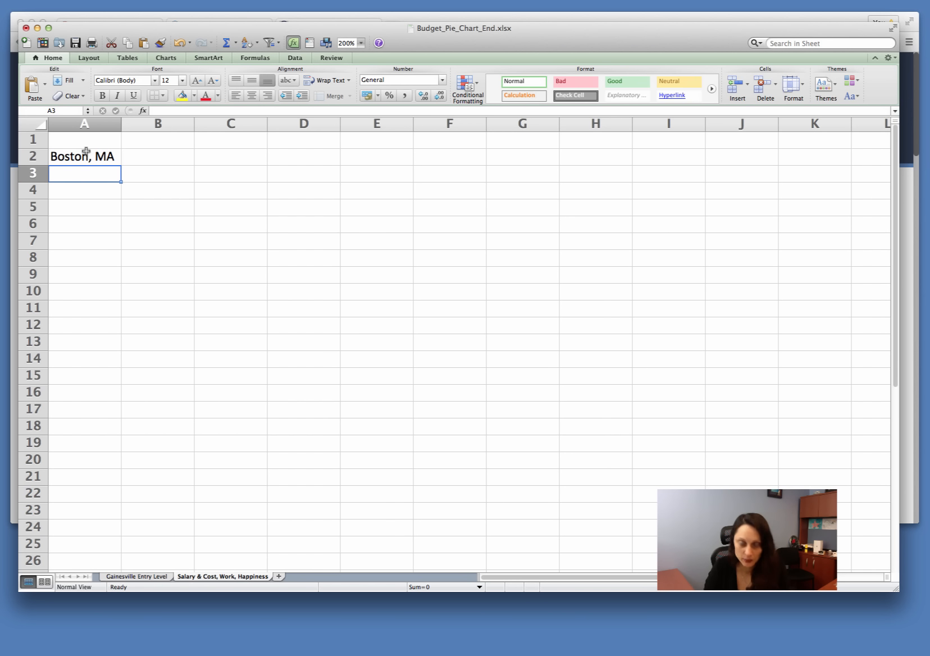
text(Miami)
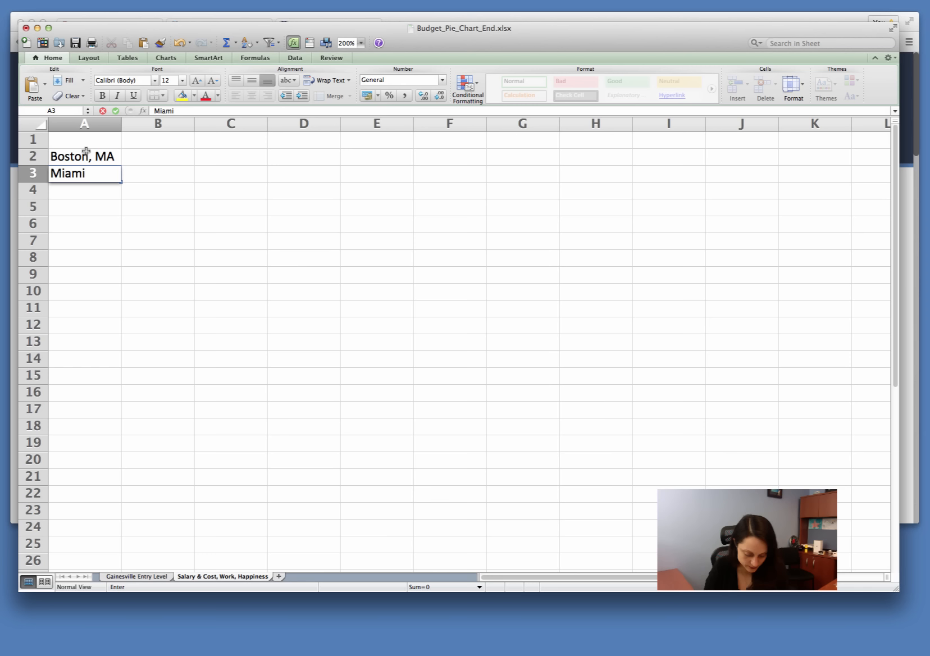
text(, FL)
key(Return)
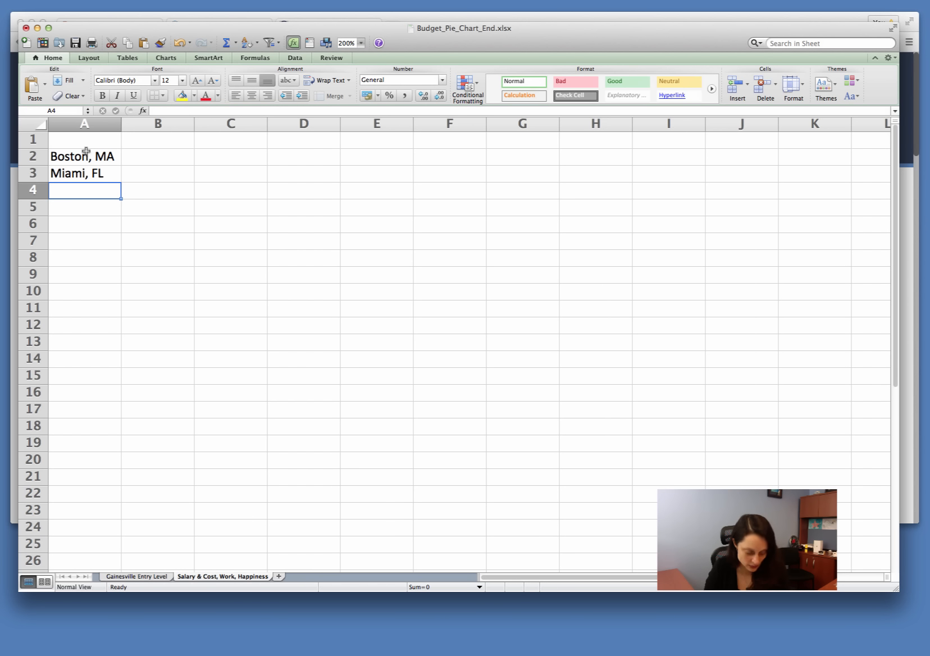
text(Tampa,)
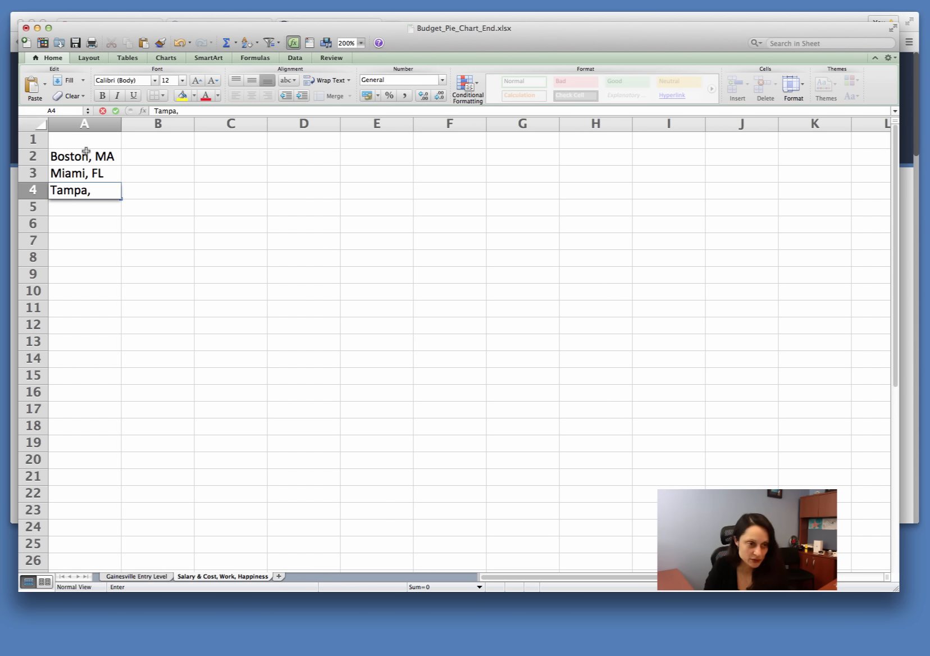
text( FL)
key(Return)
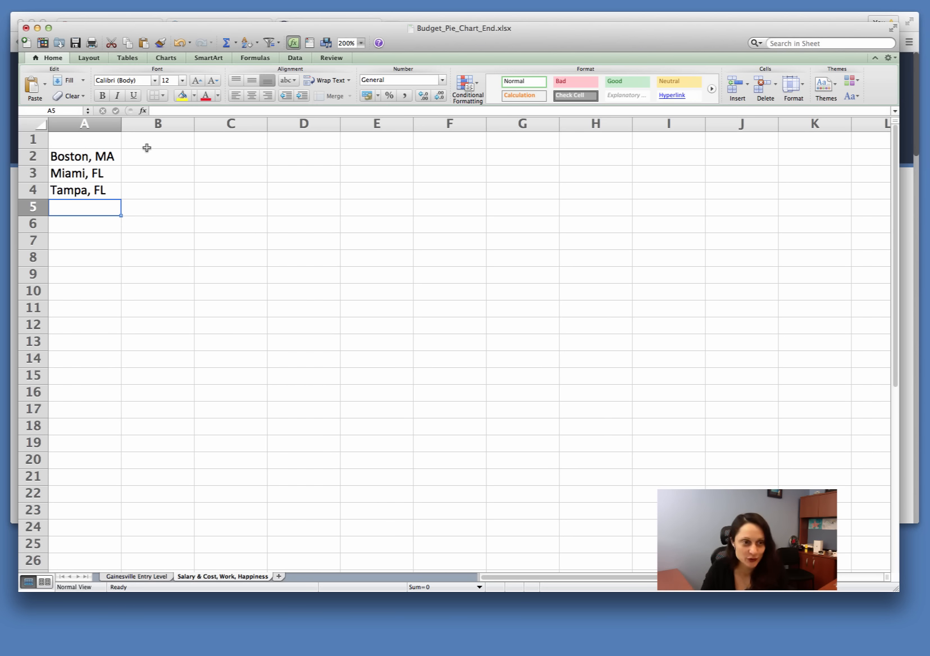
Step: Enter the heading "Starting Salary" in B1 and autofit column B to it
click(168, 146)
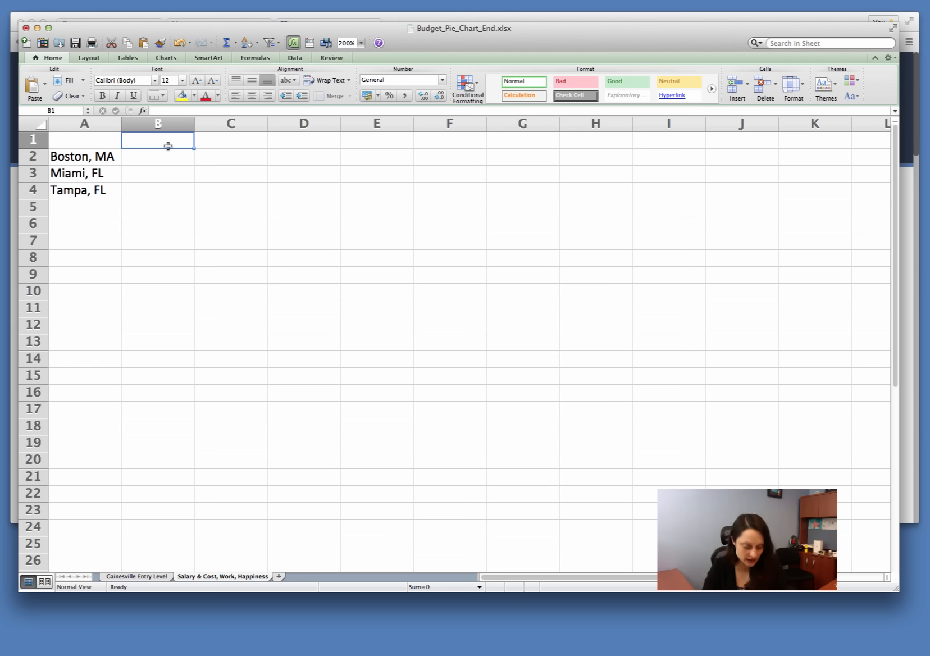
text(Start)
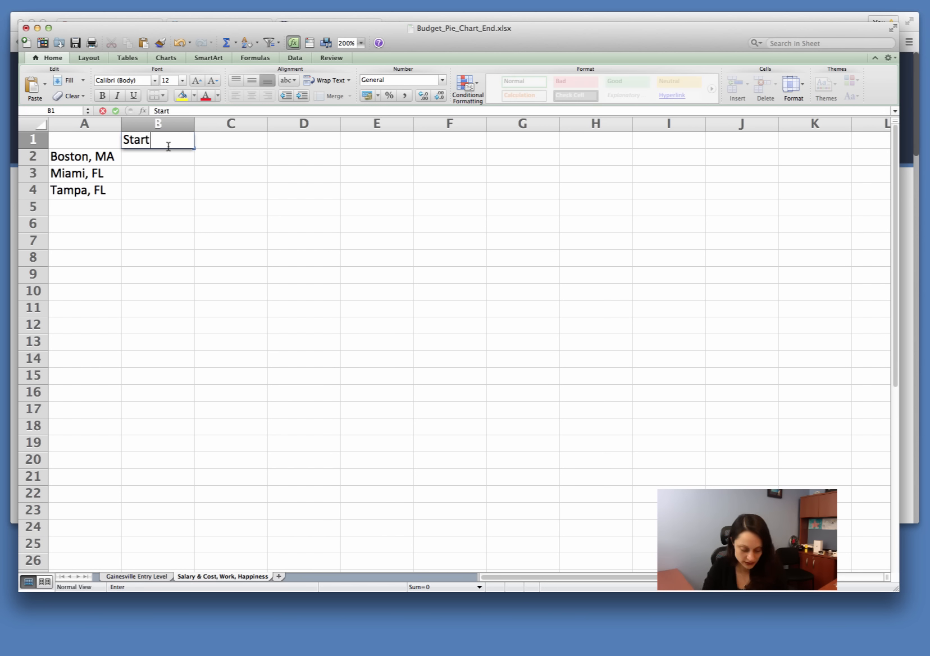
text(ing Sa)
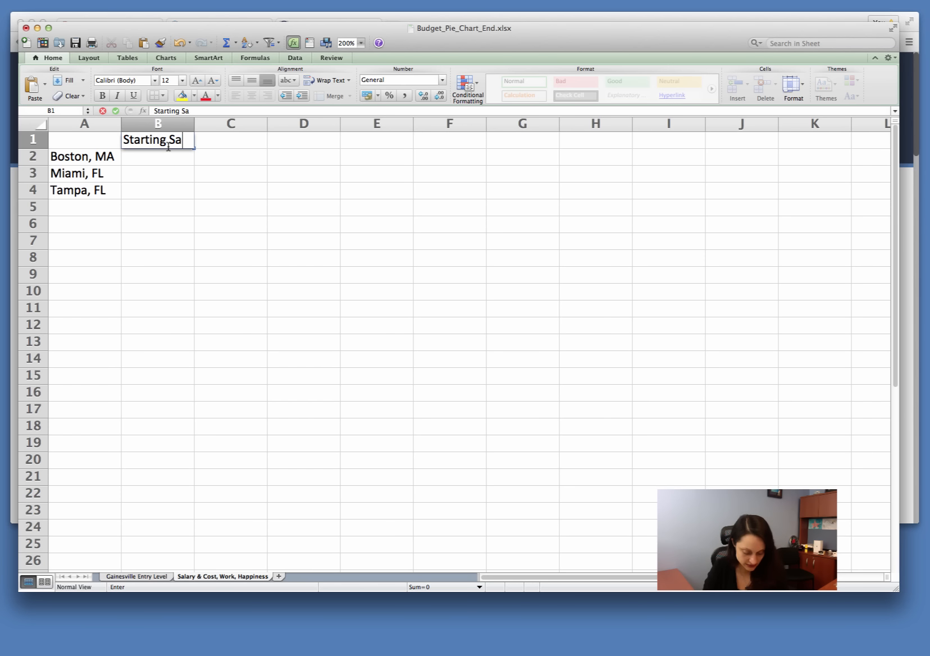
text(lary)
key(Return)
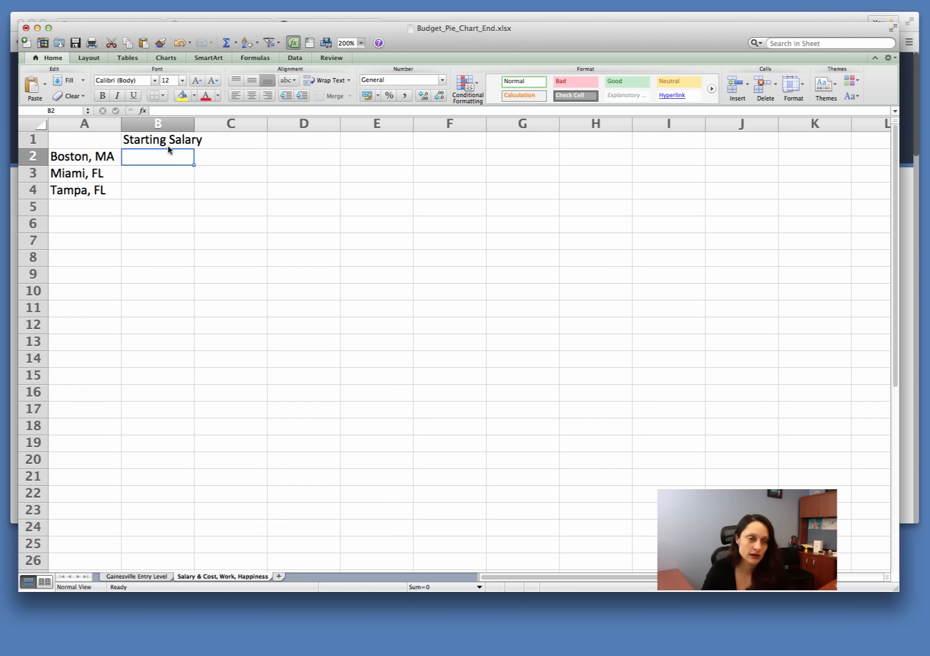
double_click(196, 124)
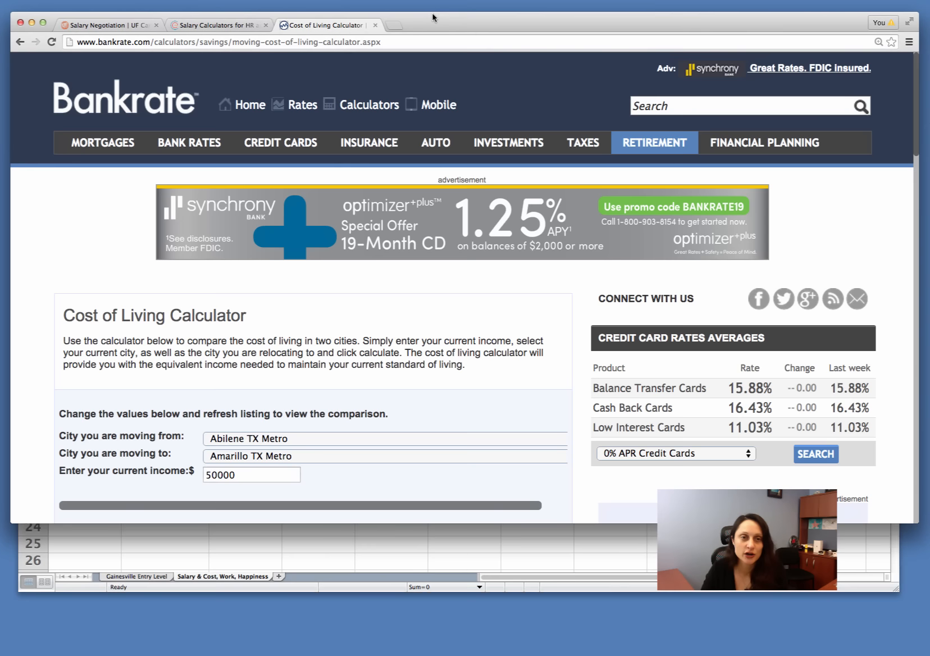
Step: Switch to the browser and open the Job Seekers calculator through the NACE Salary Calculator Center link on the UF Salary Negotiation page
click(432, 18)
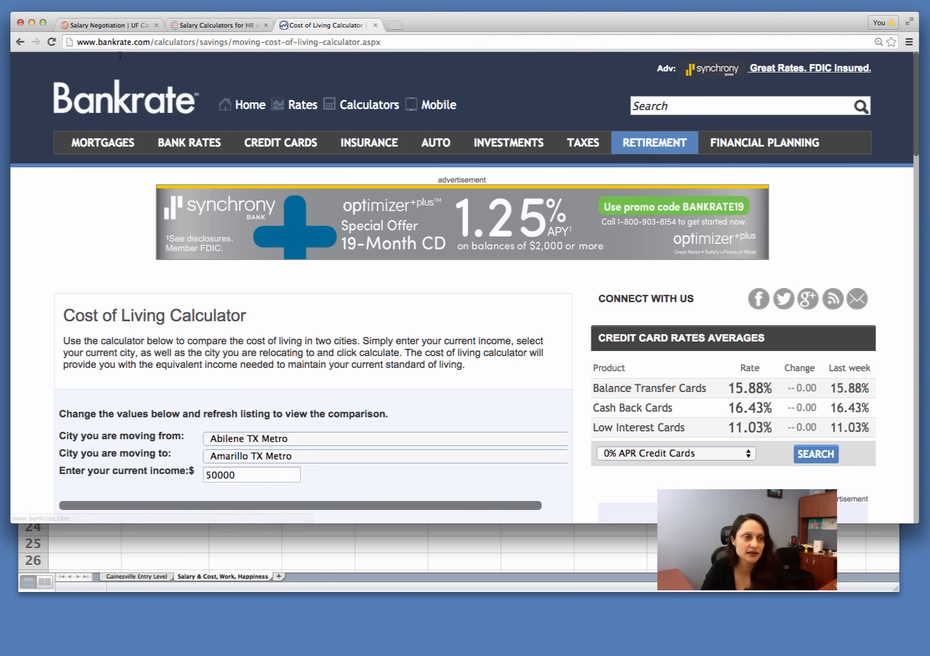
click(117, 25)
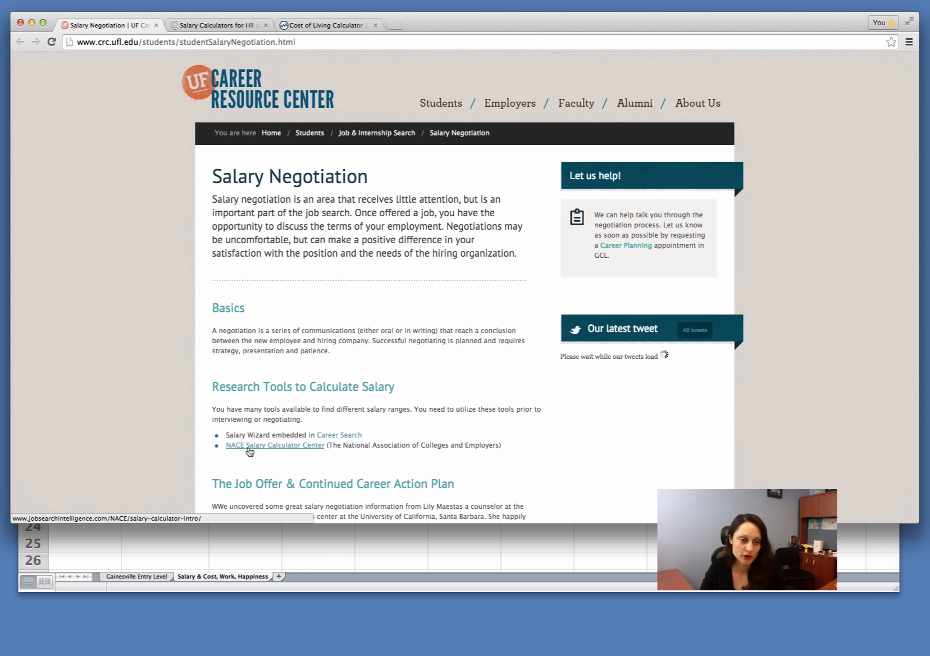
click(291, 447)
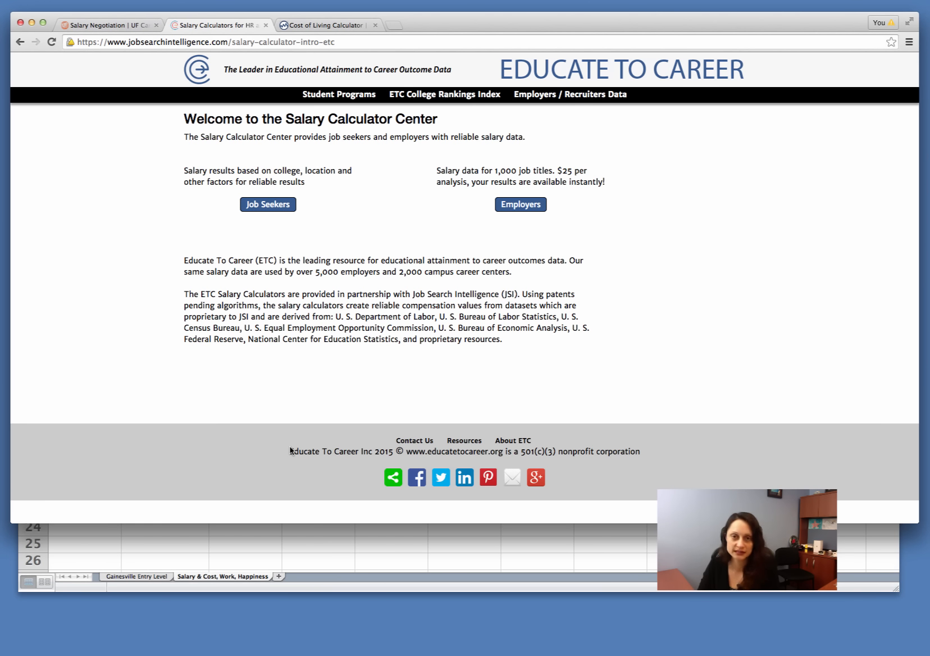
click(268, 205)
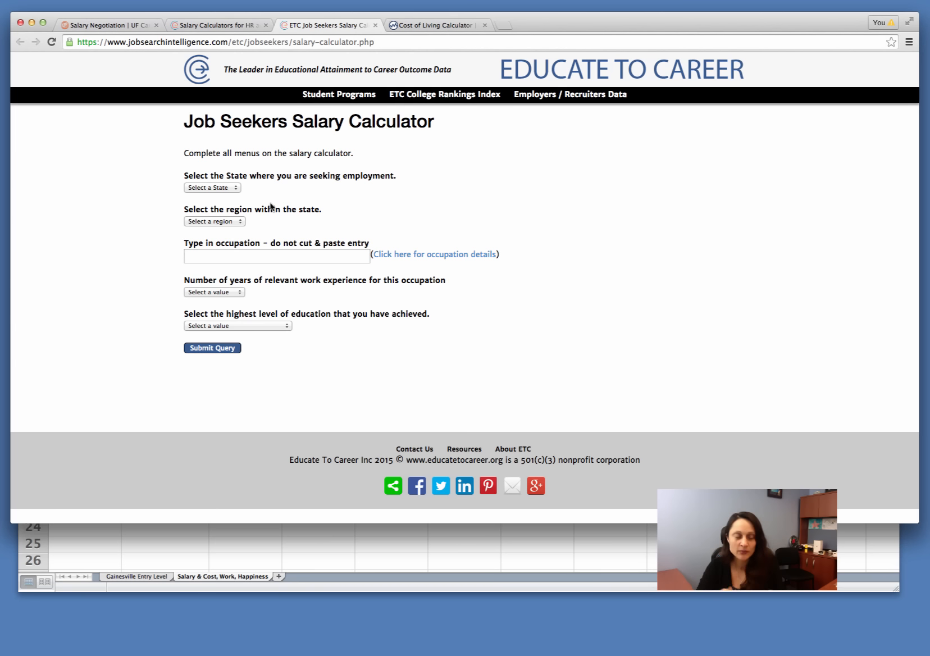
Step: Set the state to MA and the region to Boston-Cambridge-Quincy, MA NECTA Division in the salary calculator
click(231, 189)
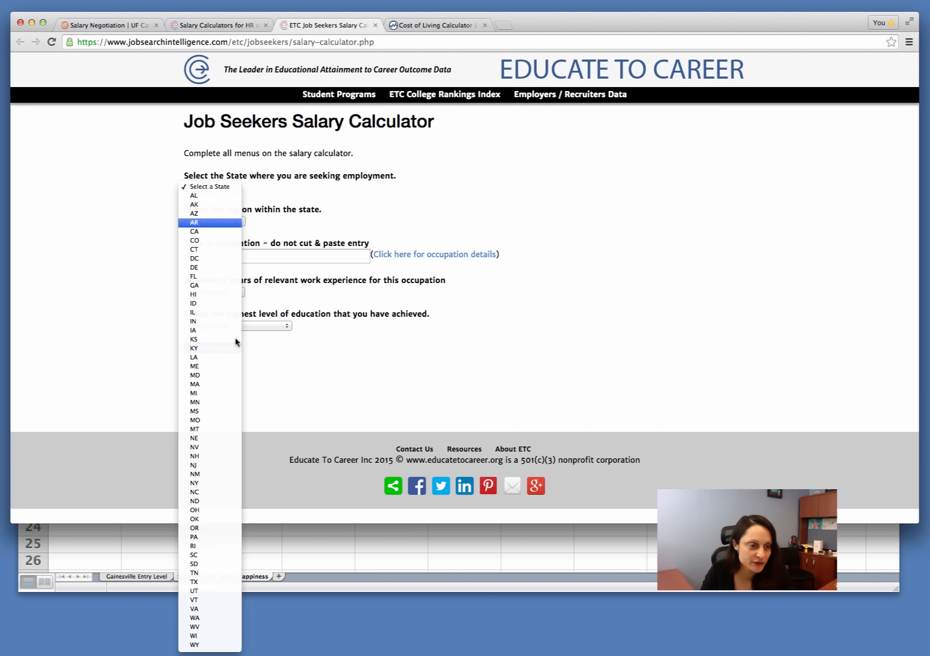
click(226, 391)
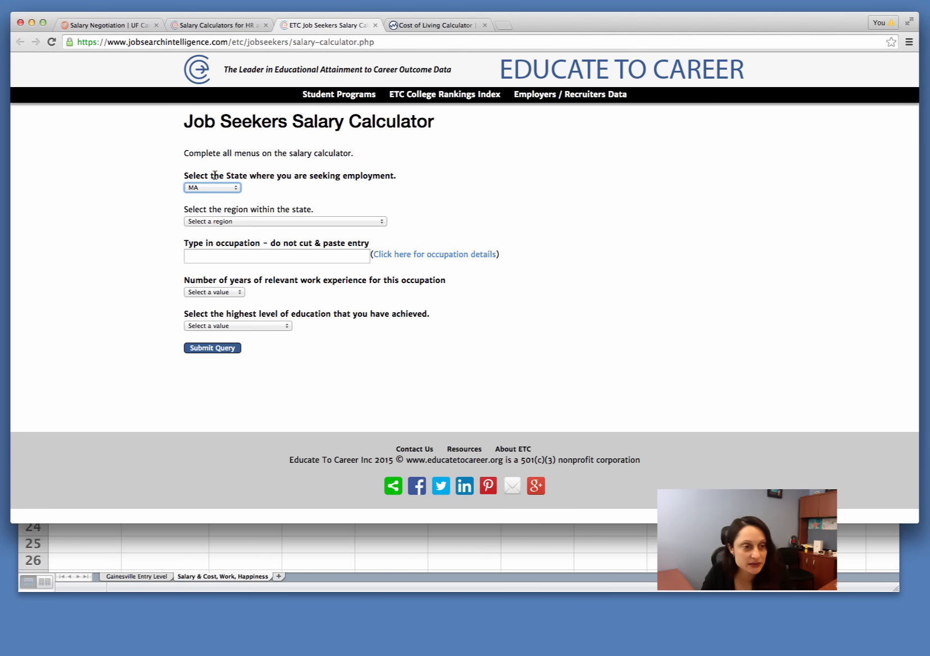
click(218, 223)
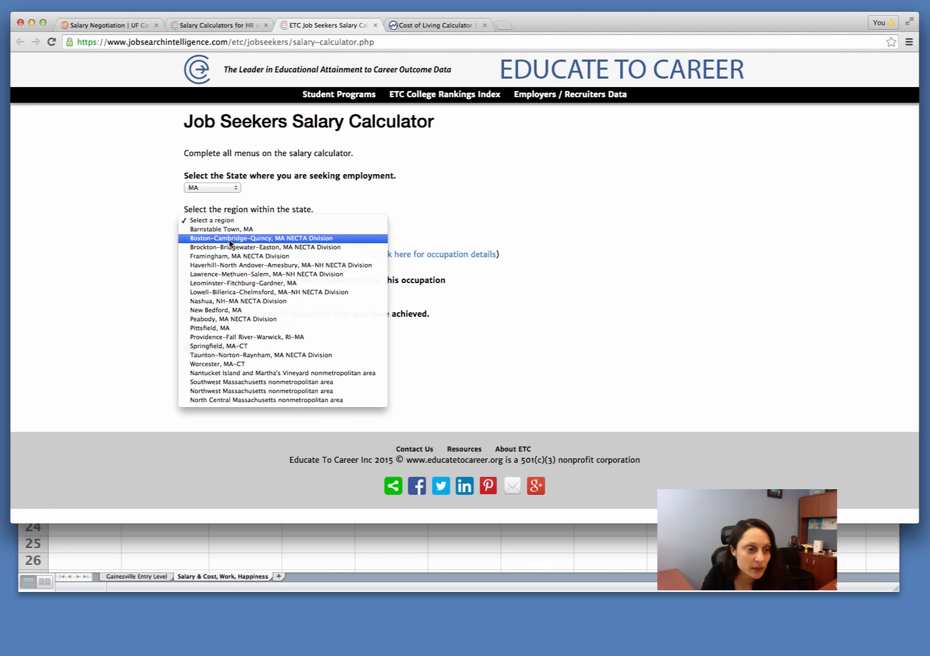
click(229, 240)
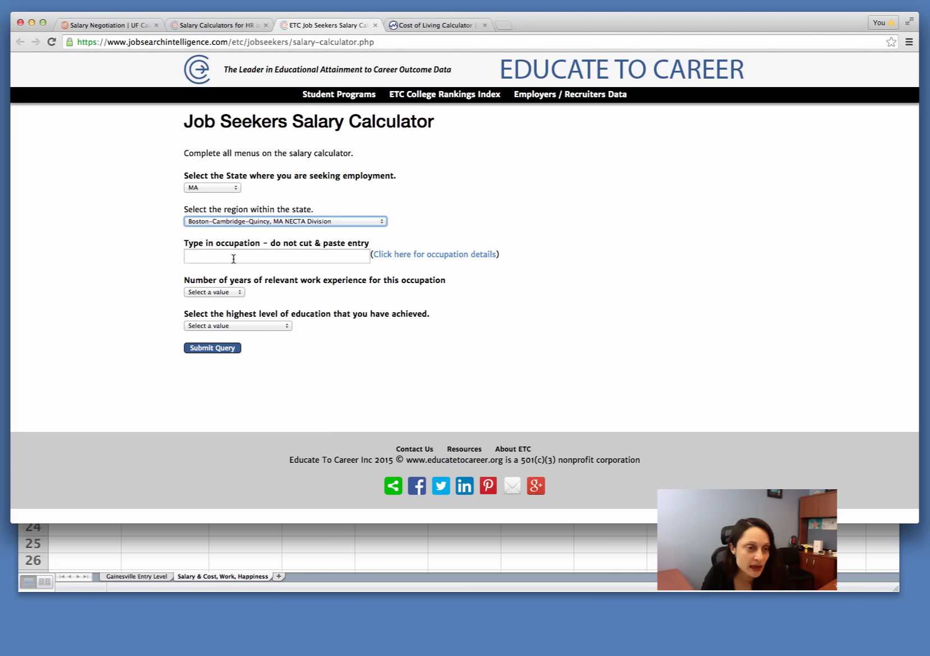
Step: Search for the occupation mechanical engineer in the salary calculator and choose Mechanical Engineers
click(233, 257)
text(mechanc)
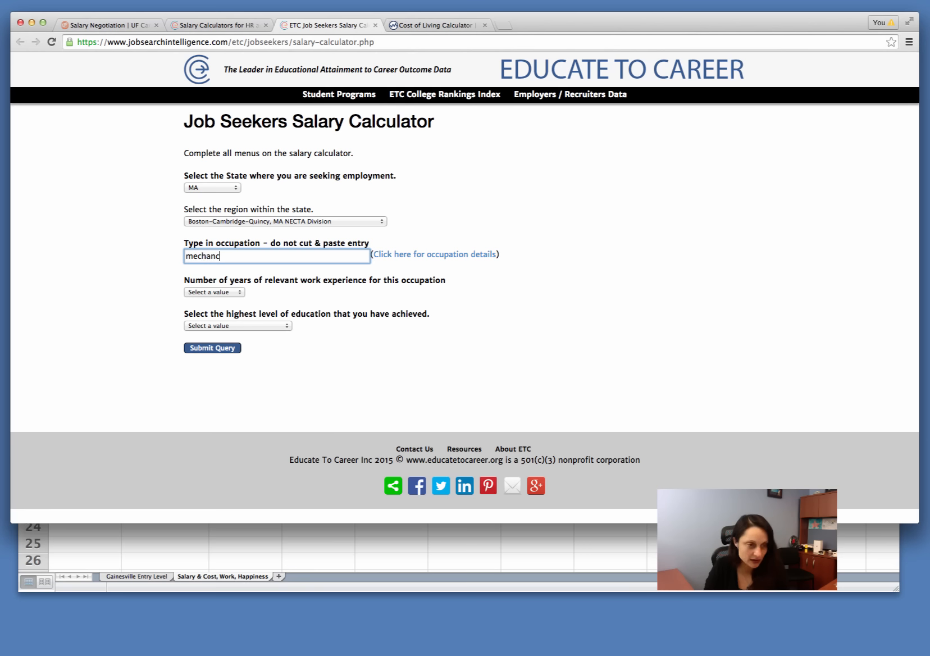
key(BackSpace)
key(BackSpace)
key(BackSpace)
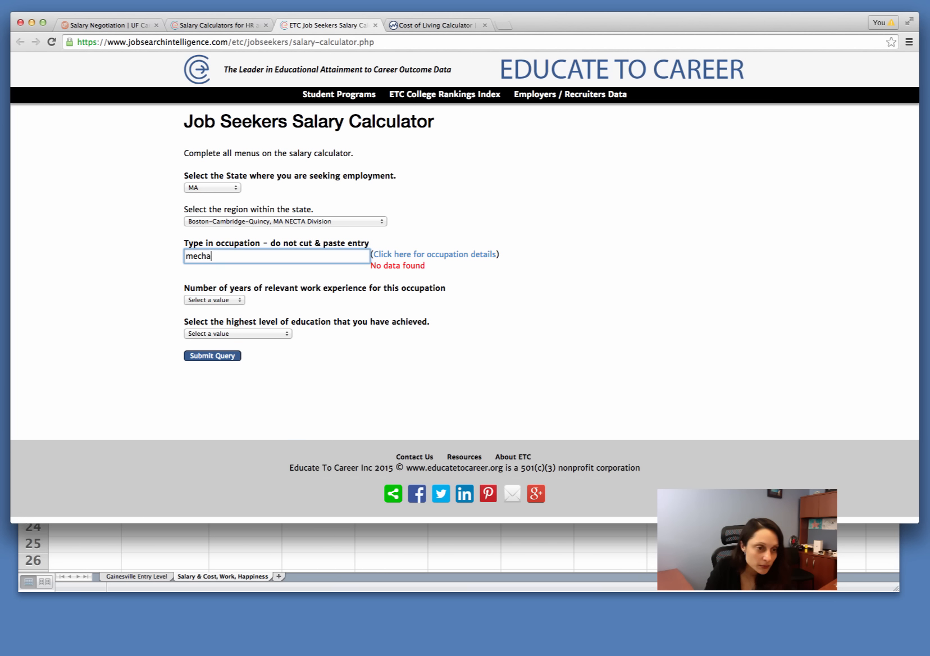
text(anical)
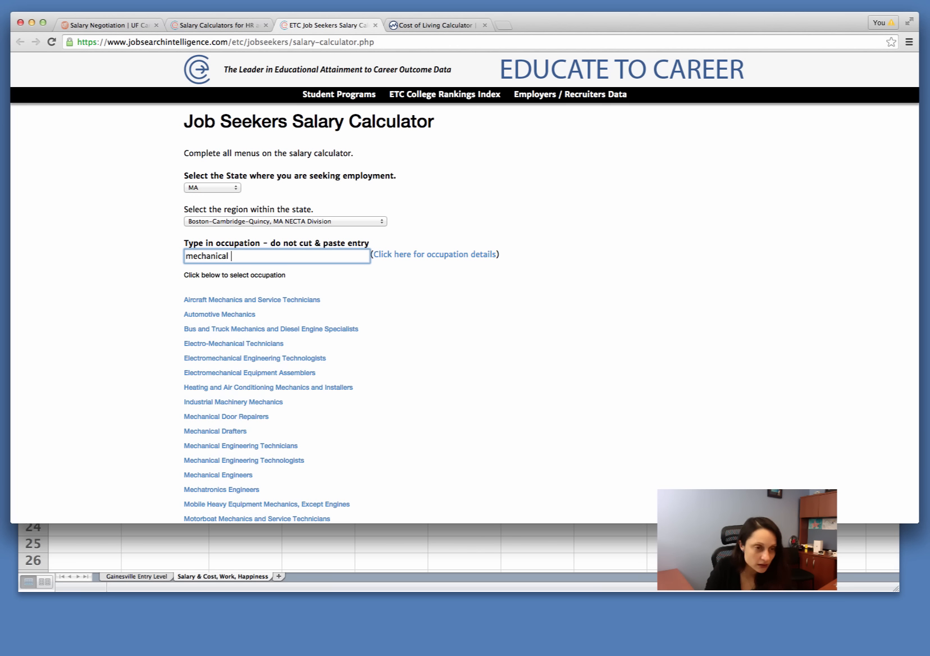
text( engine)
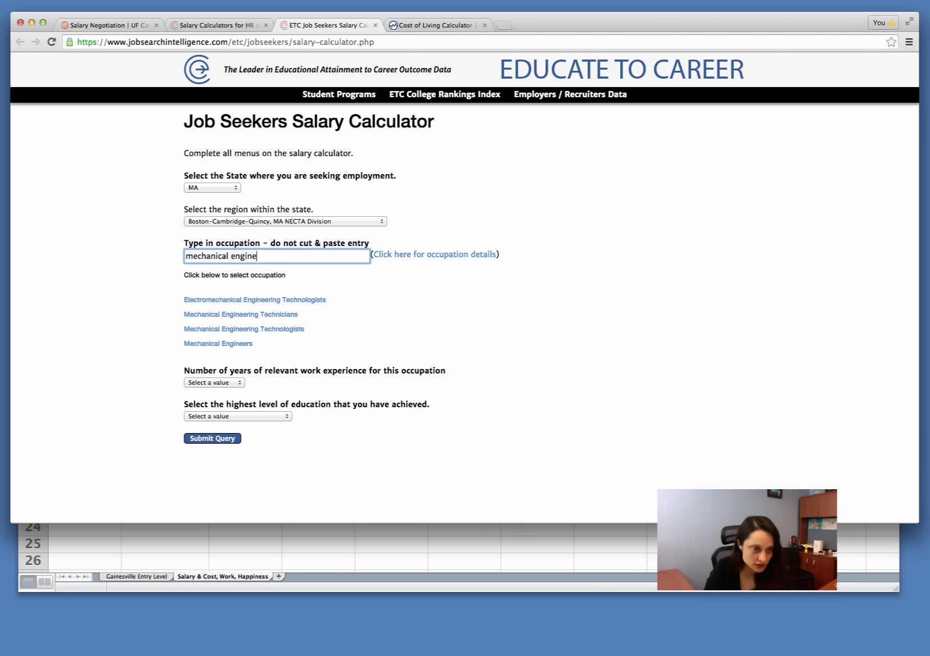
click(222, 343)
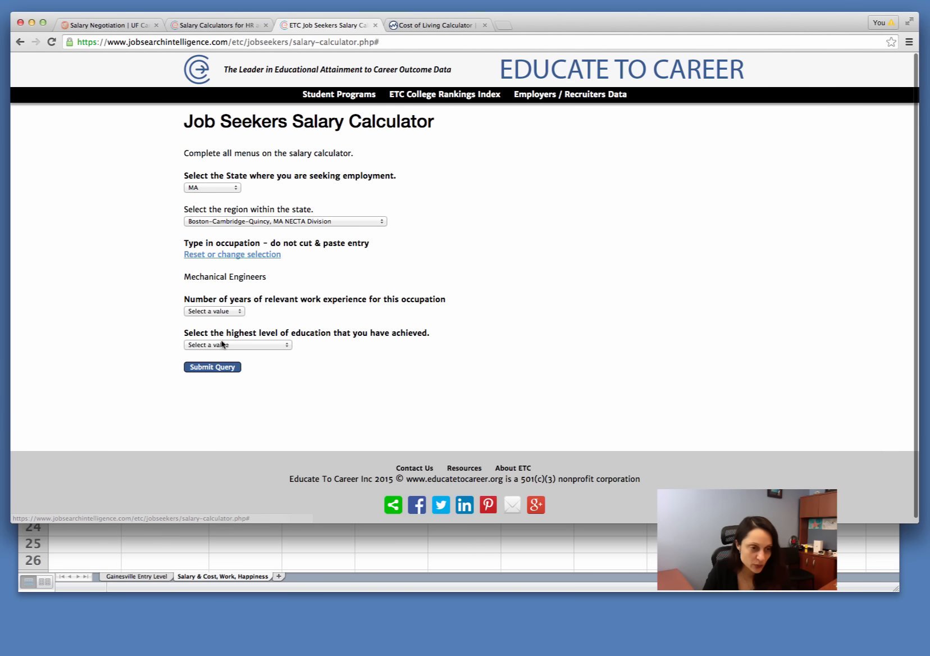
Step: Set the relevant work experience to Less than 1 year and the highest education level to BS/BA or Intl equivalent
click(222, 312)
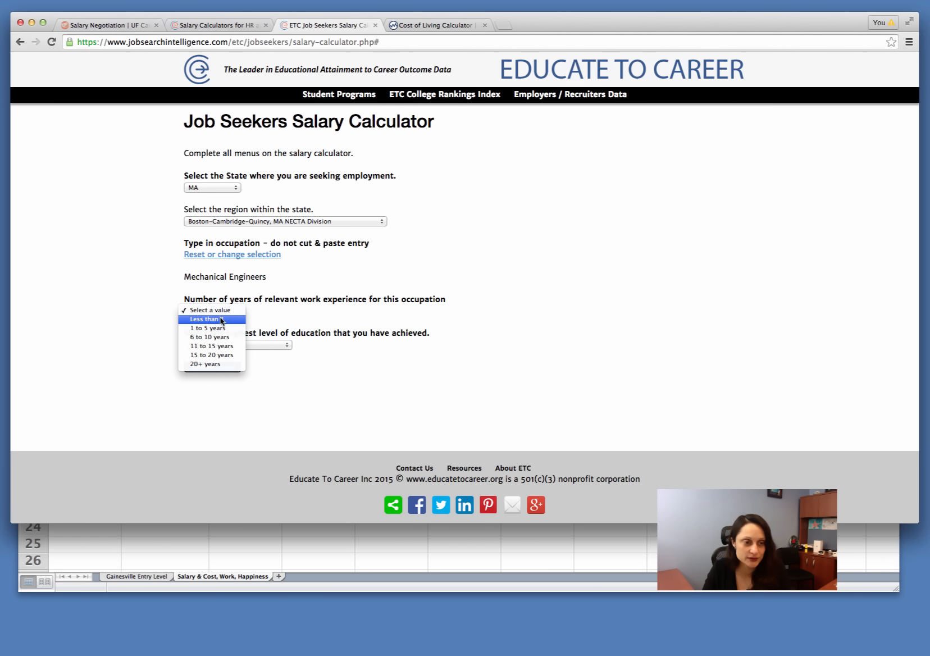
click(221, 320)
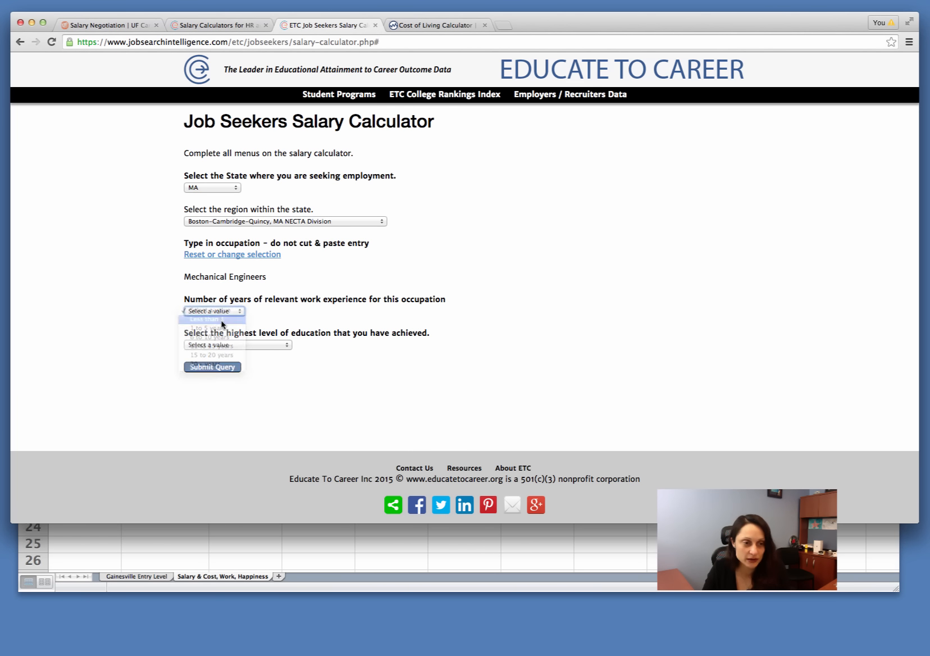
click(261, 346)
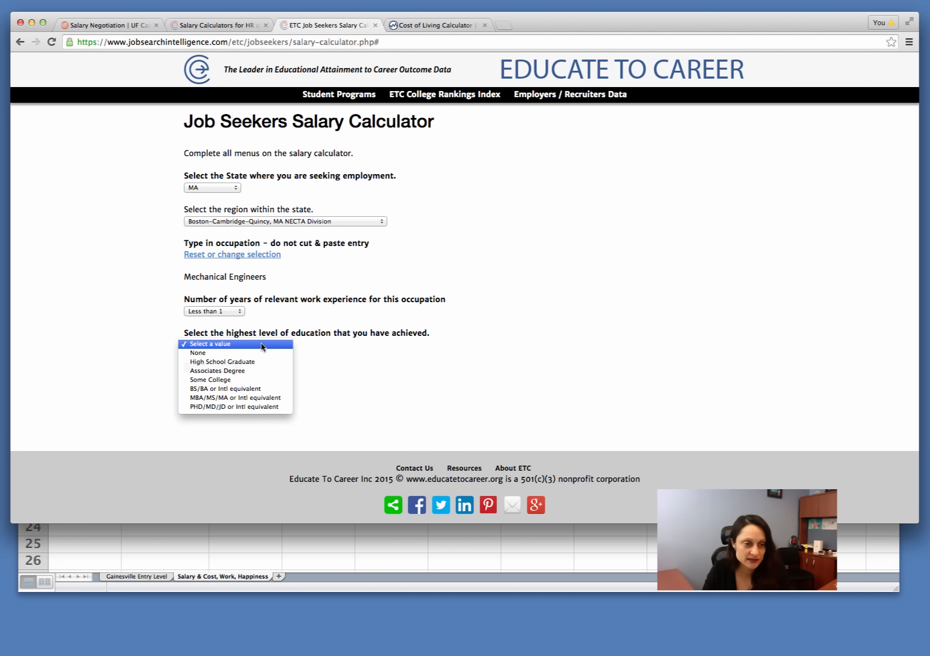
click(271, 389)
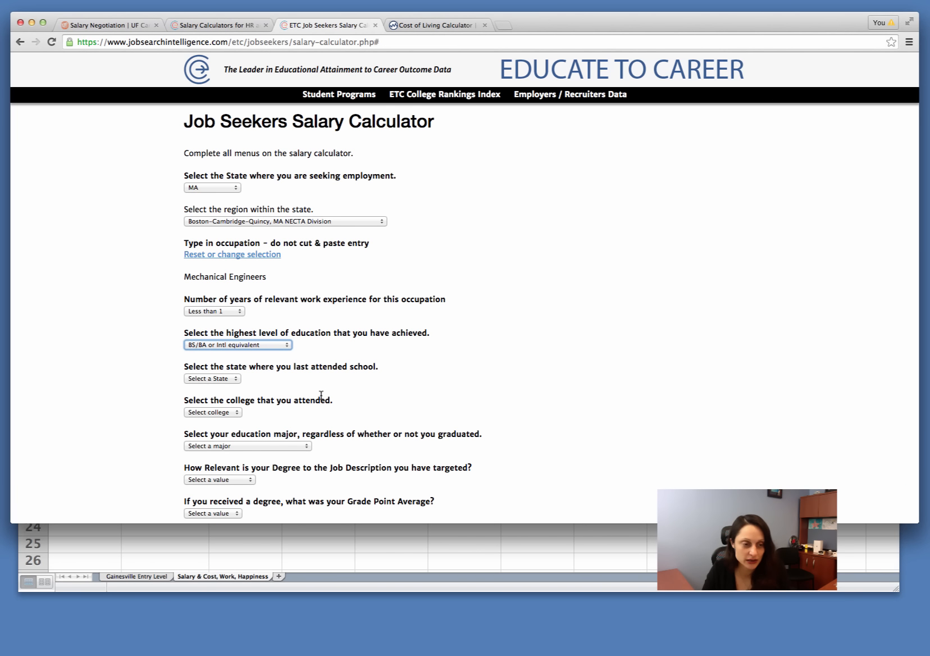
Step: Set the school state to FL, the college to University of Florida and the education major to Engineering
scroll(321, 399, down, 3)
click(216, 272)
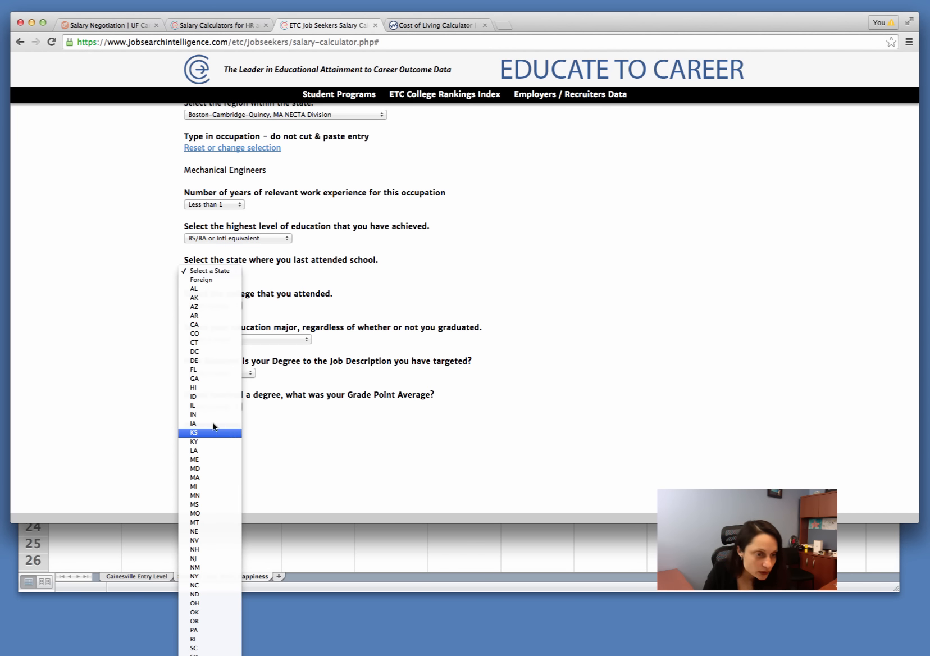
click(210, 370)
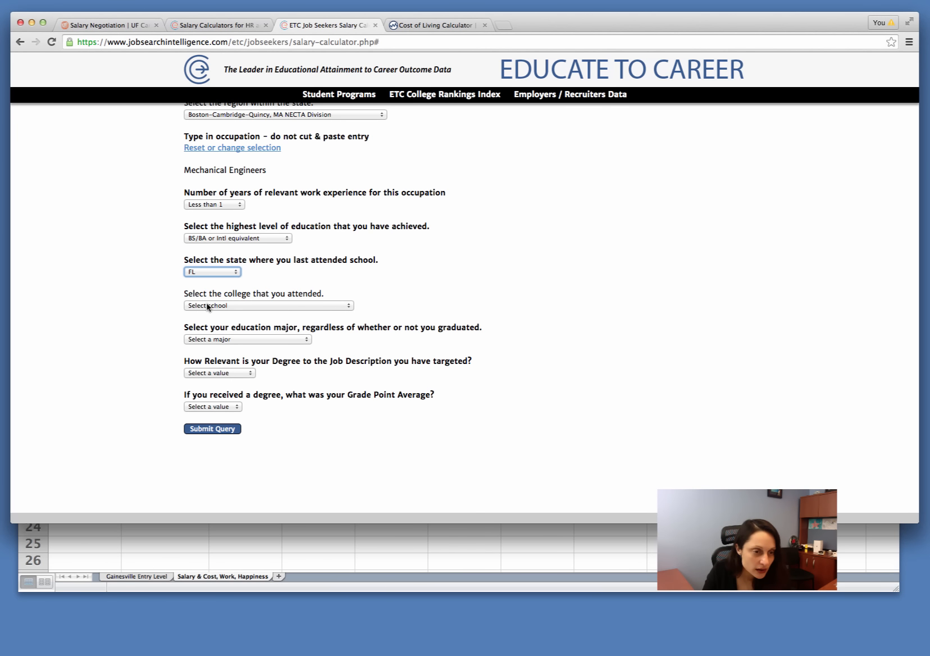
click(208, 304)
scroll(253, 488, down, 5)
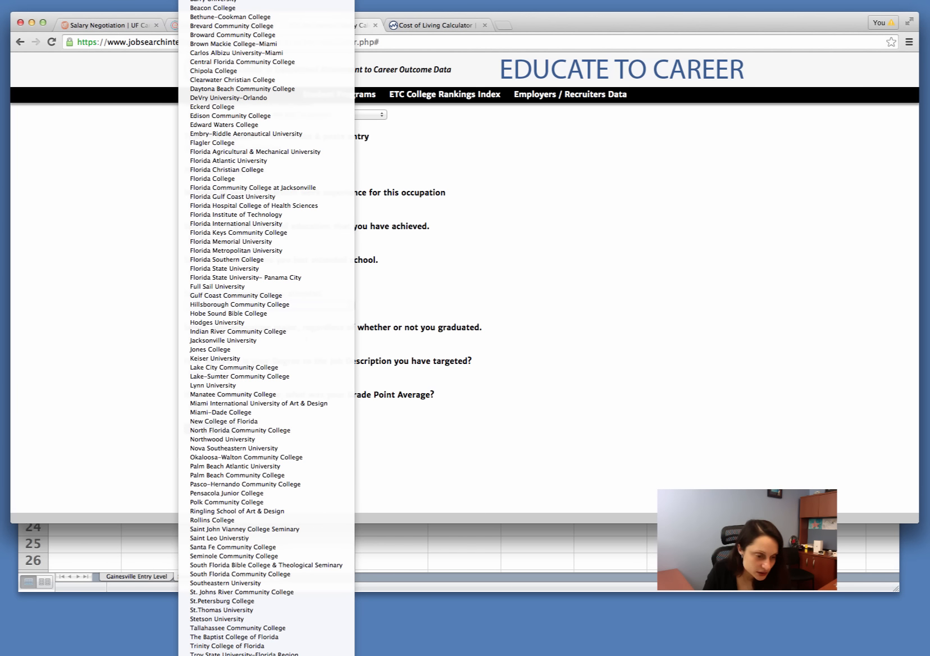
click(253, 654)
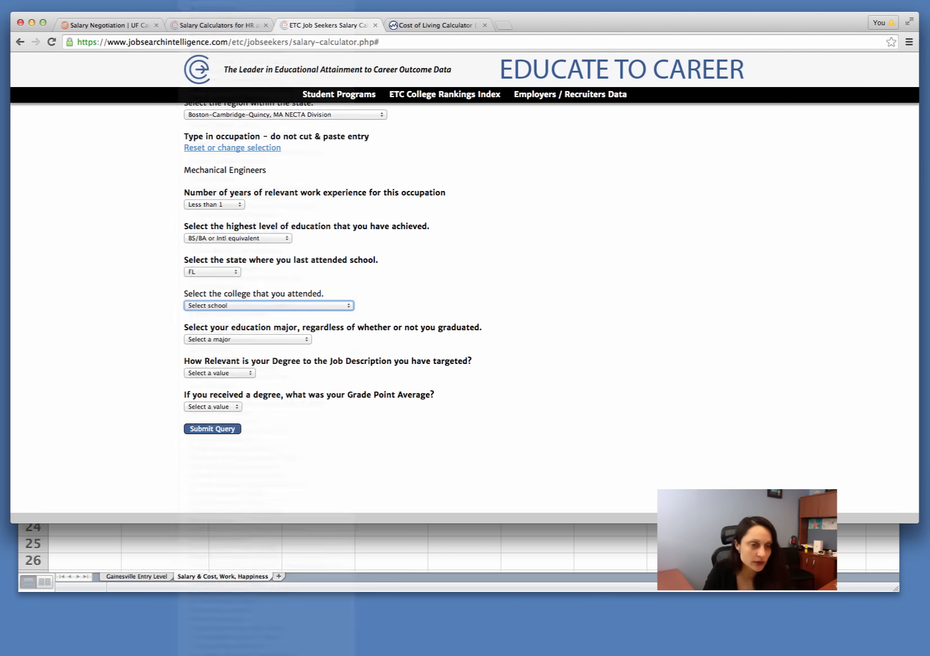
click(261, 340)
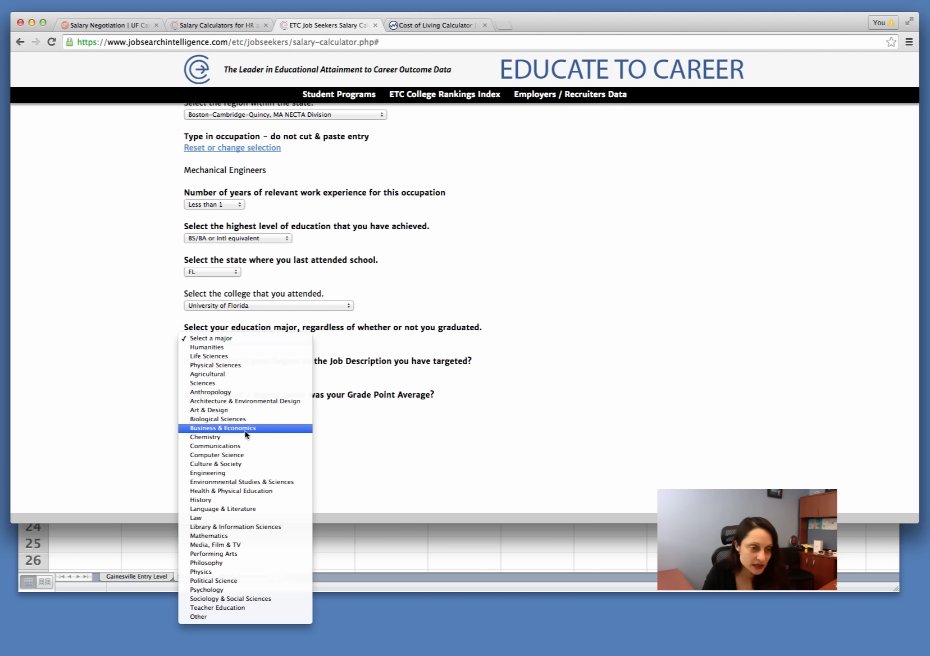
click(255, 473)
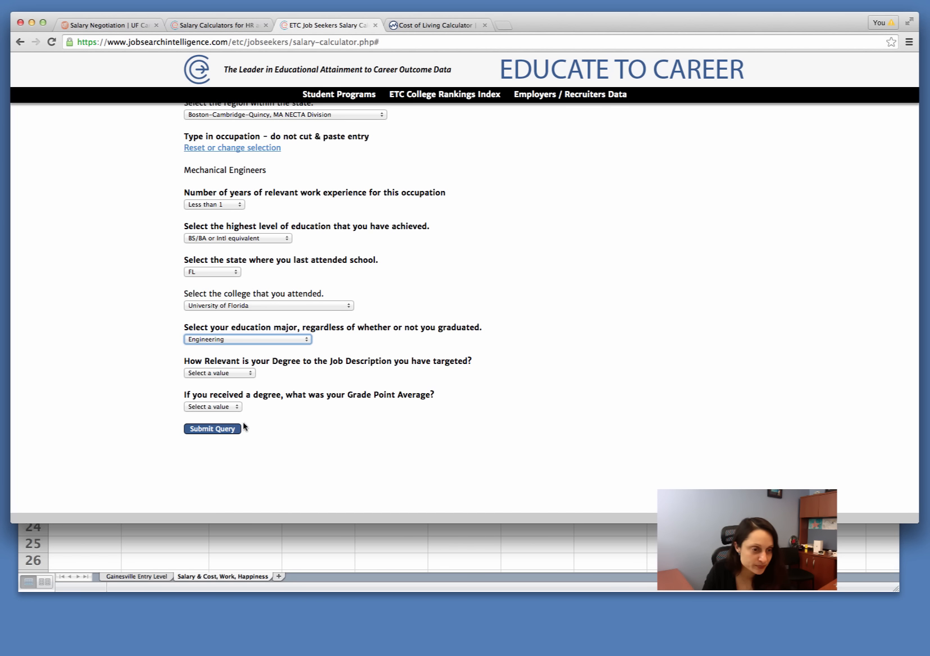
Step: Set the degree relevance to Direct Relevance and the Grade Point Average to 3.5 to 3.9, and submit the salary query
click(223, 373)
click(223, 383)
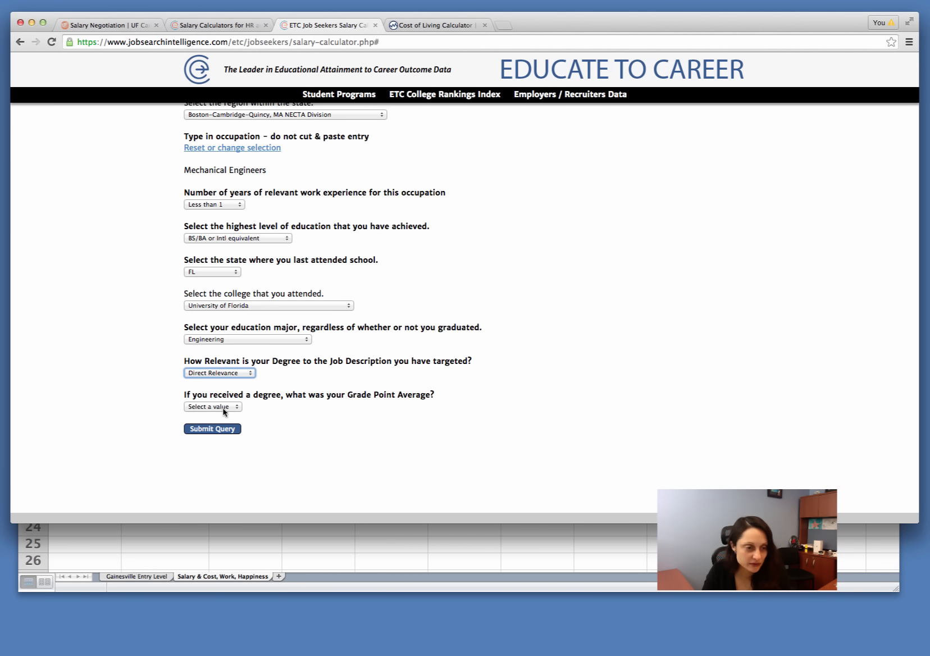
click(223, 407)
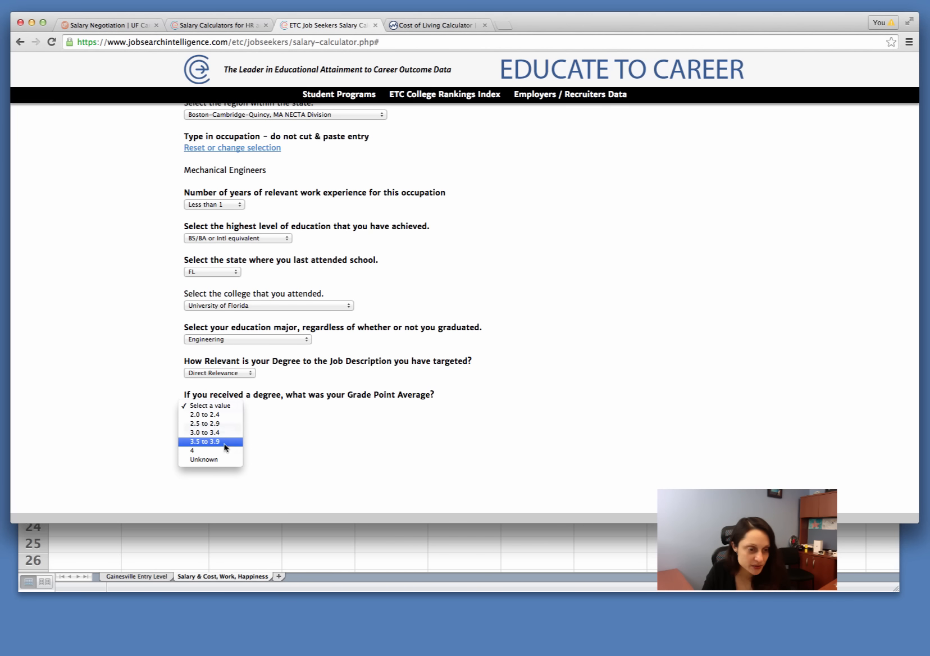
click(223, 443)
click(221, 430)
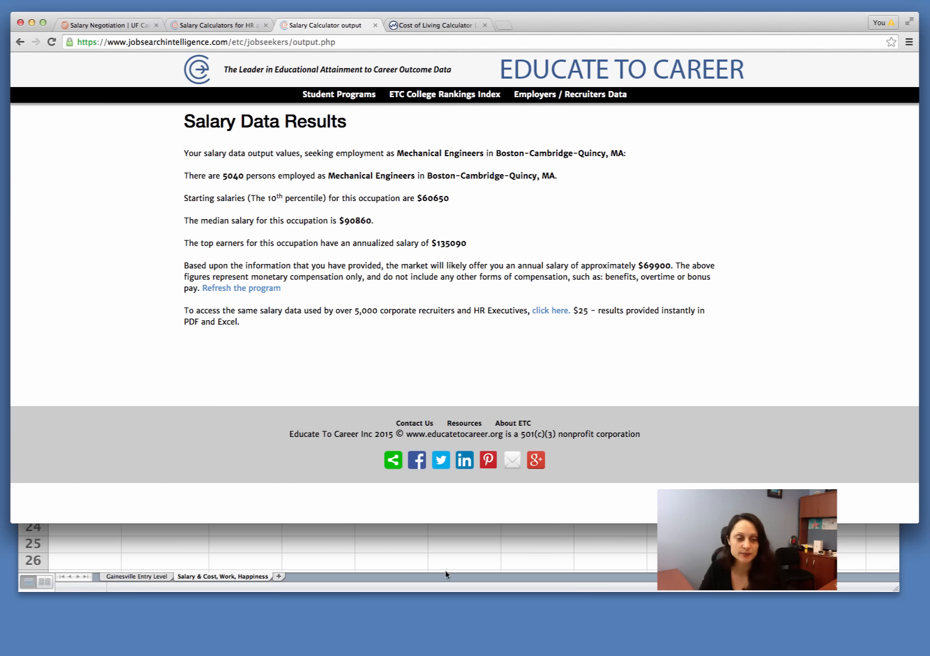
Step: Switch to the Excel worksheet, enter 60650 as Boston's starting salary in B2 and apply the Accounting currency format to column B
click(446, 555)
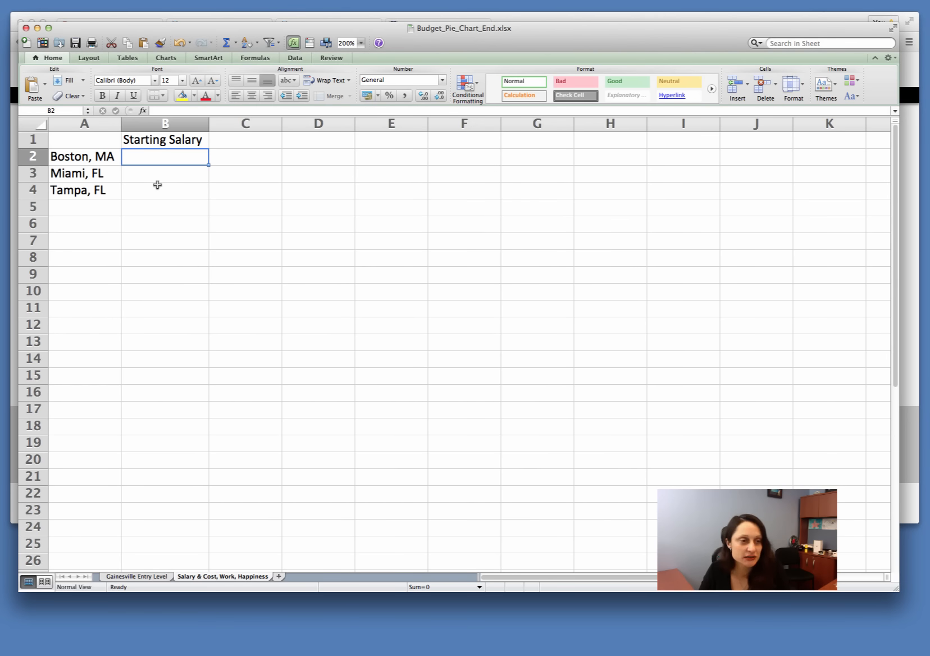
text(60650)
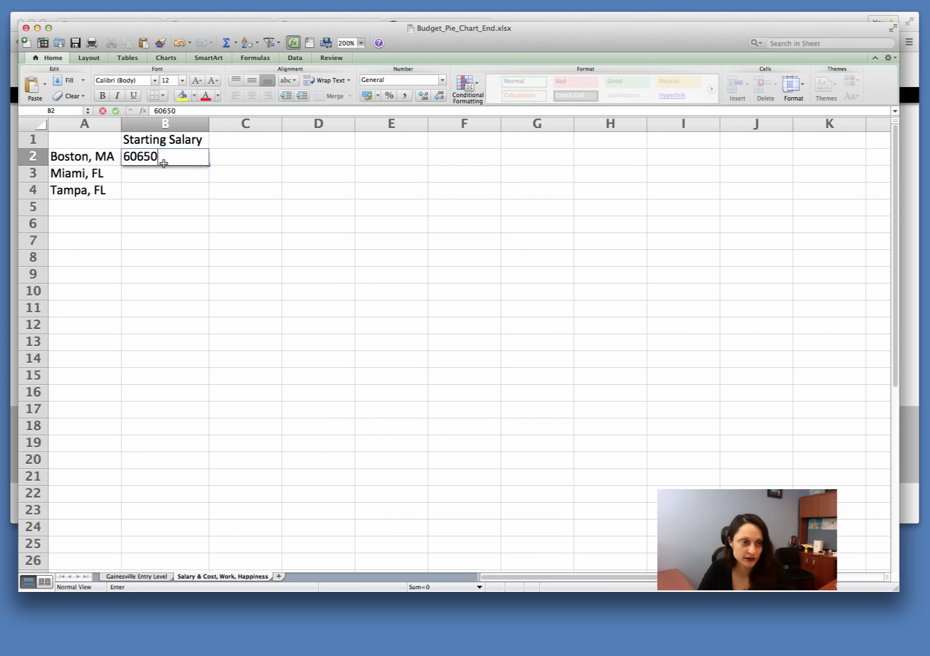
key(Return)
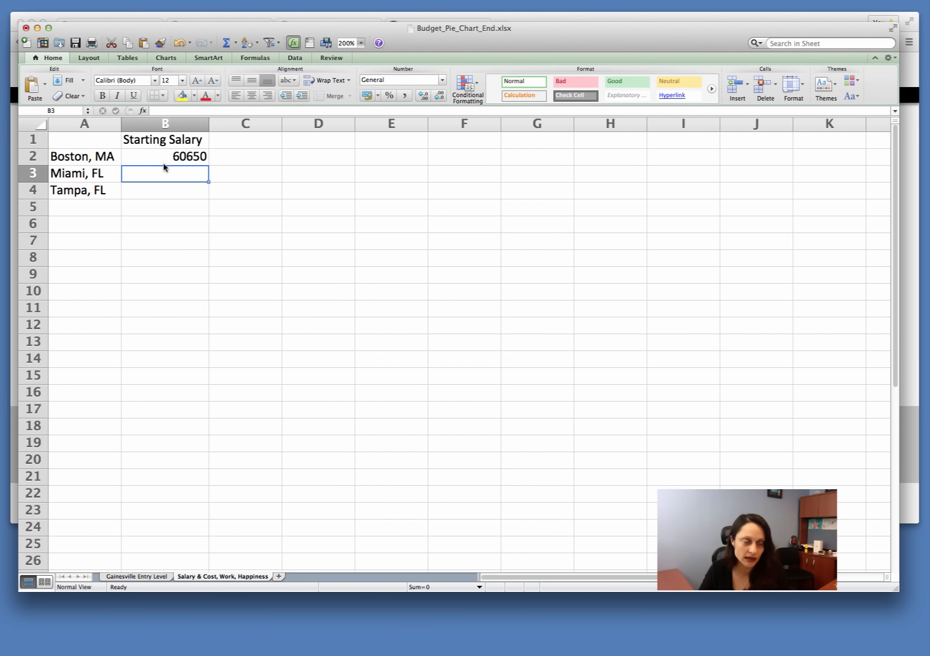
click(179, 128)
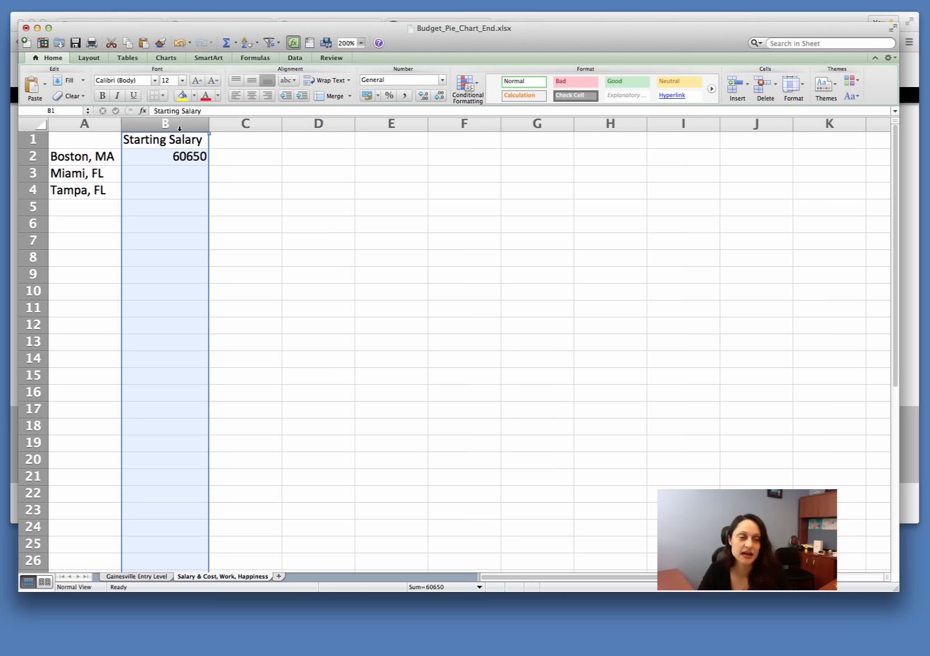
click(365, 94)
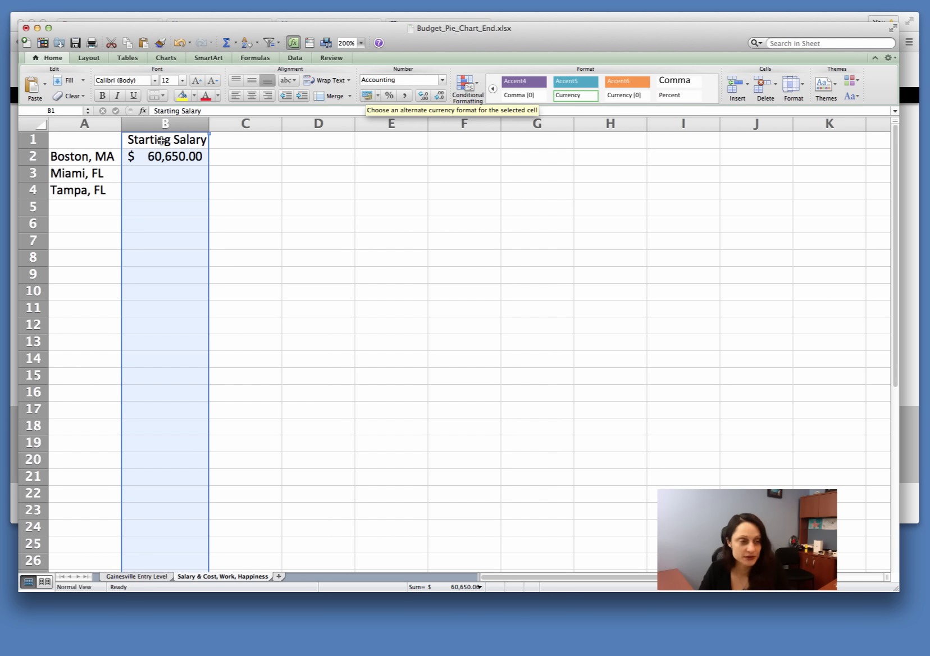
Step: Enter the starting salaries 35,330 for Miami in B3 and 47,240 for Tampa in B4
click(146, 174)
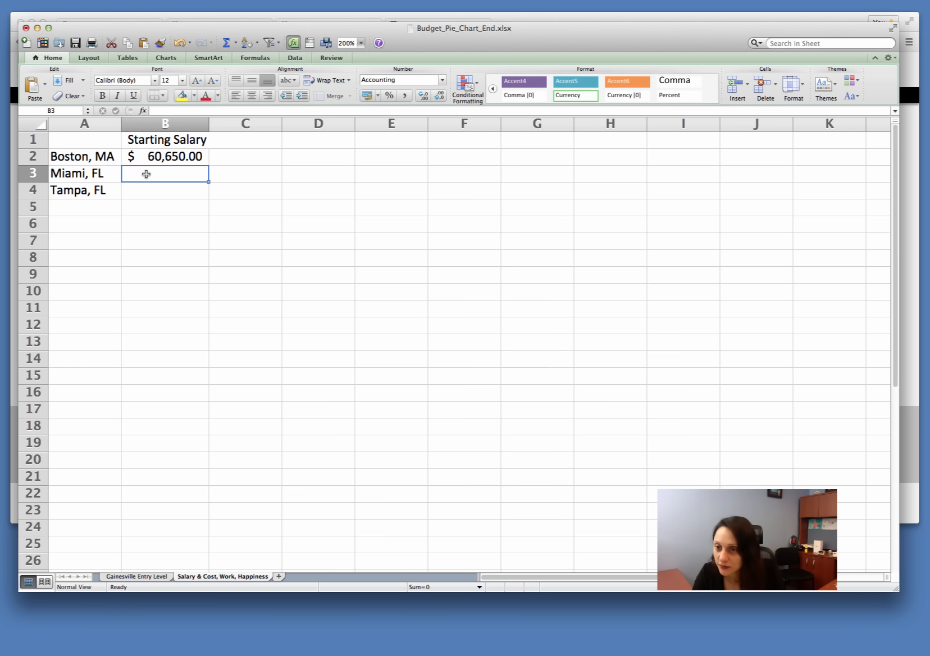
text(35)
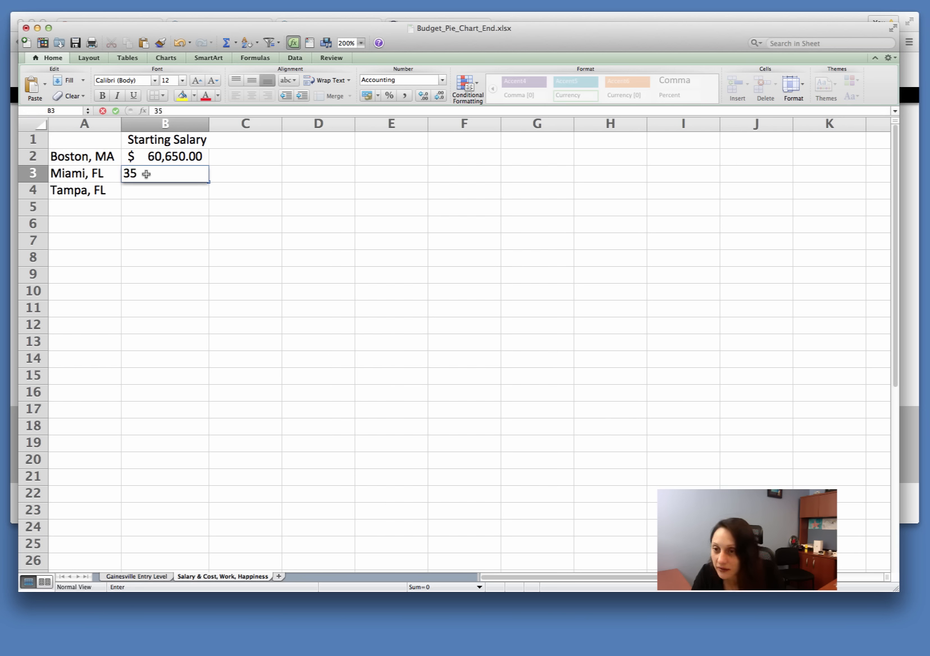
text(,330)
key(Return)
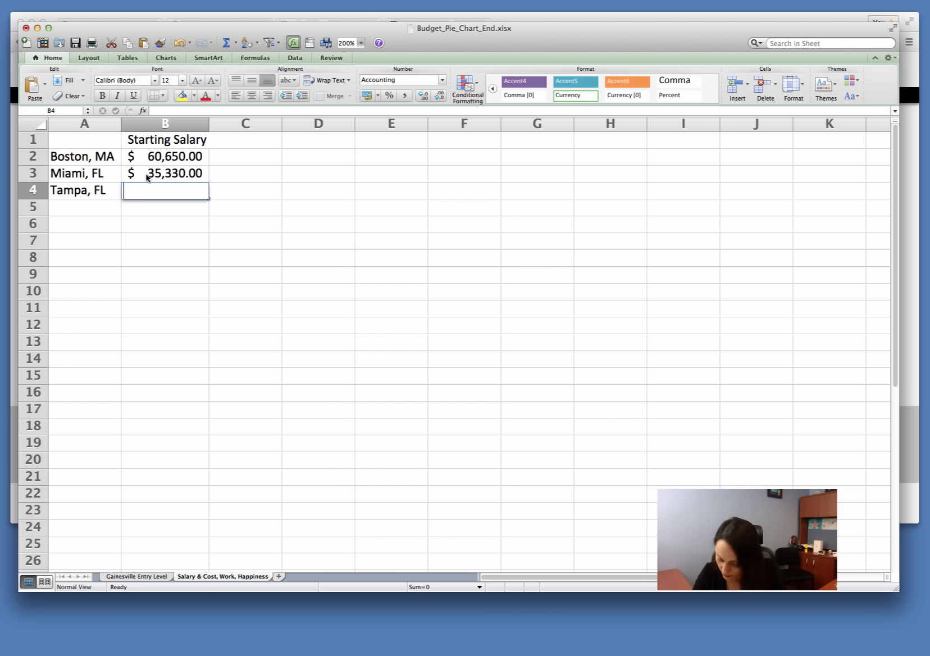
text(47,240)
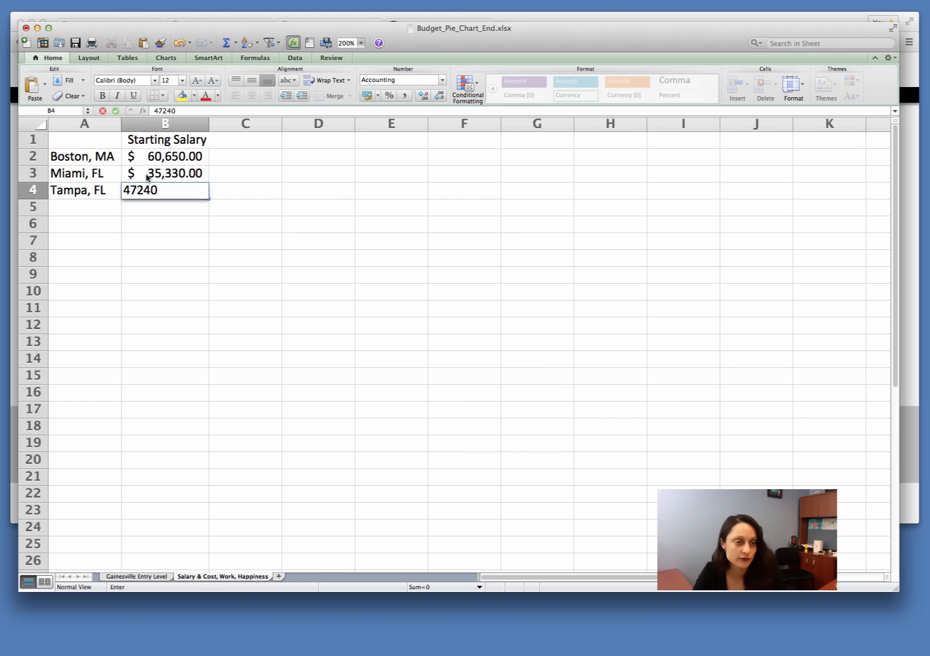
key(Return)
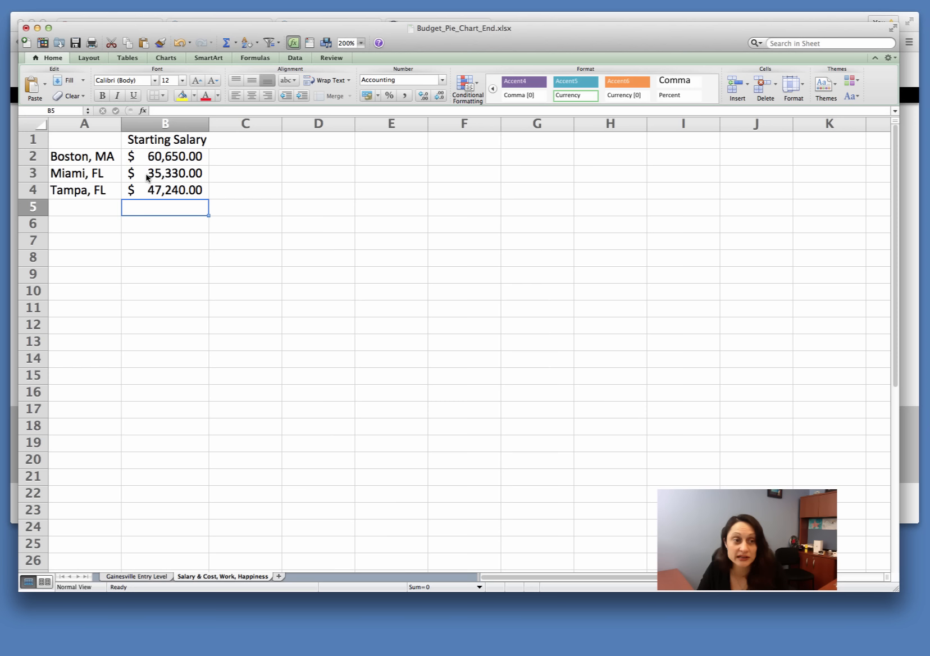
Step: Enter the heading "Cost of Living" in C1, autofit column C to it and select cell C2
click(236, 140)
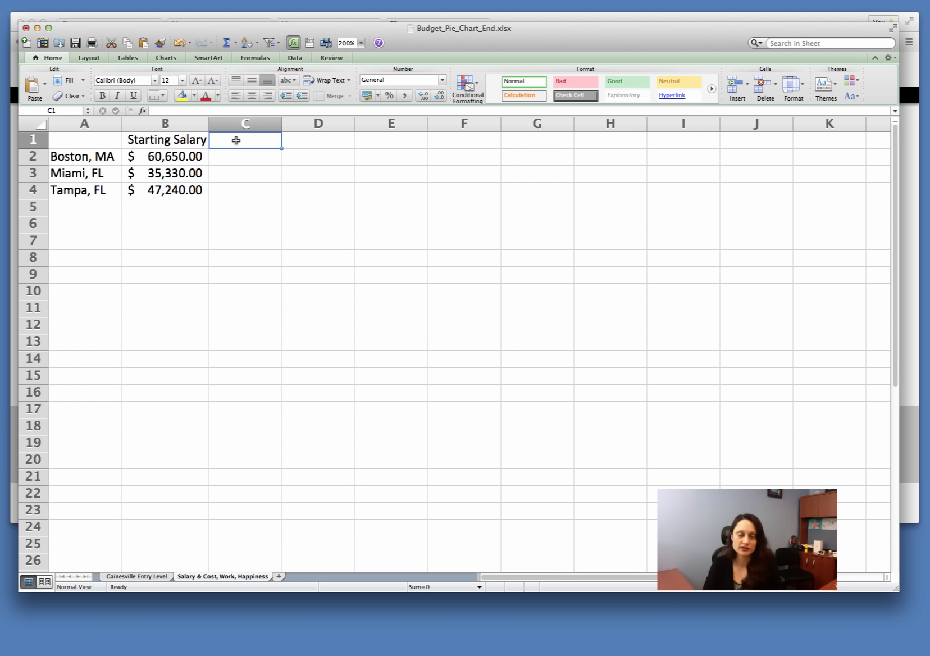
text(Cos)
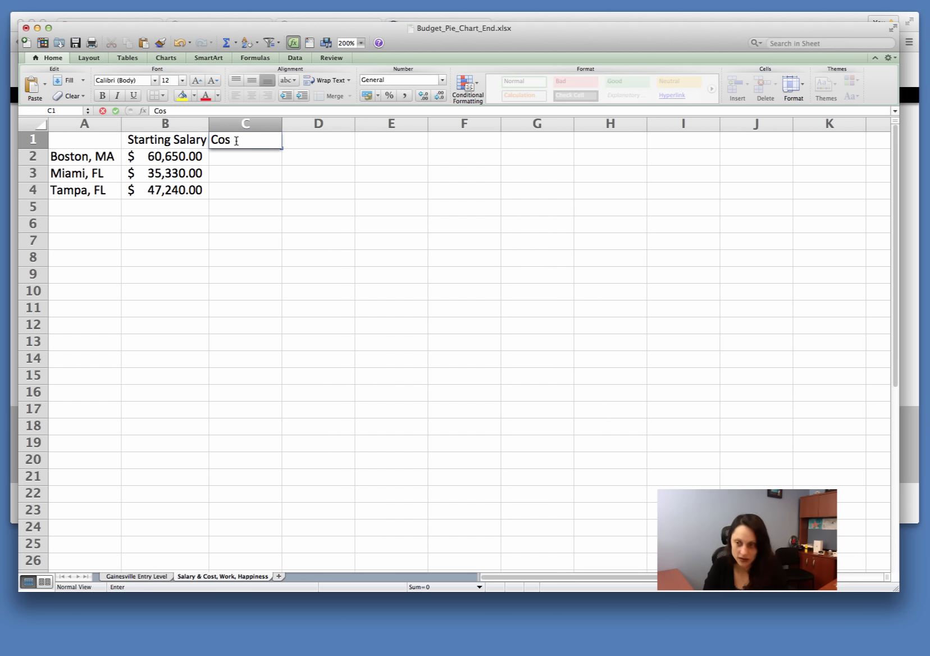
text(t of )
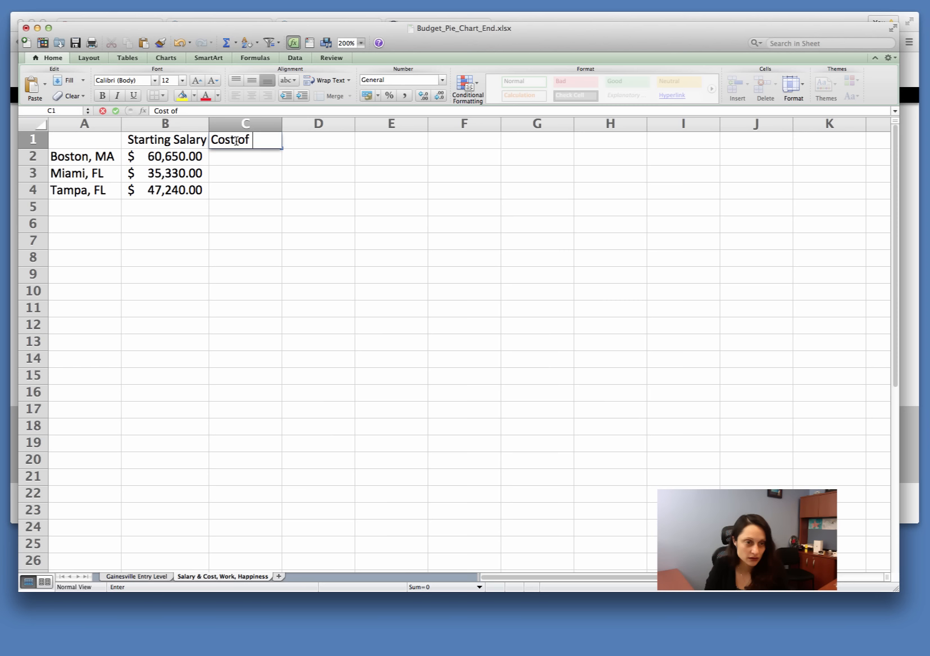
text(Living)
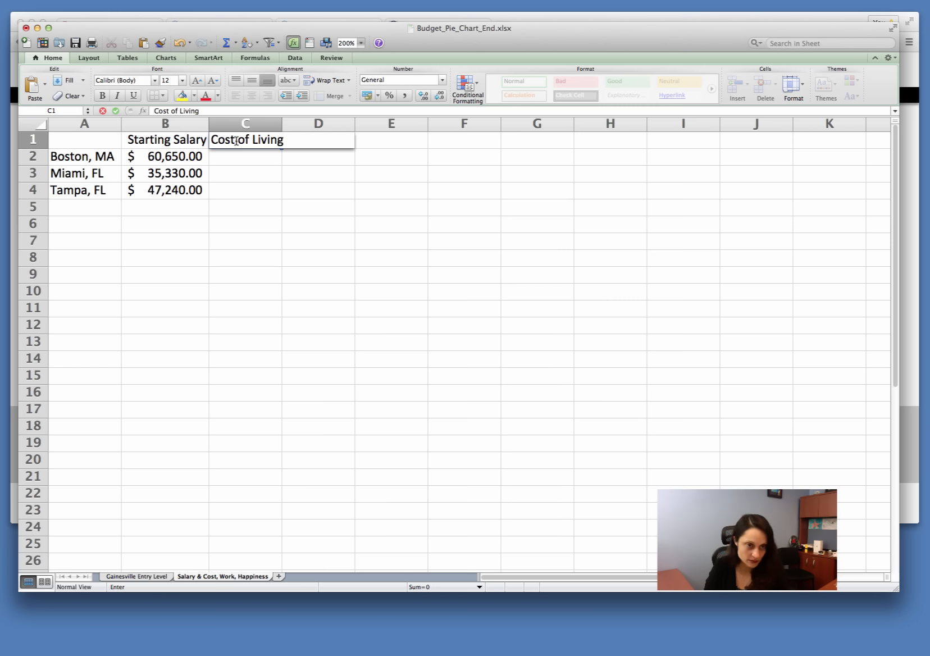
key(Return)
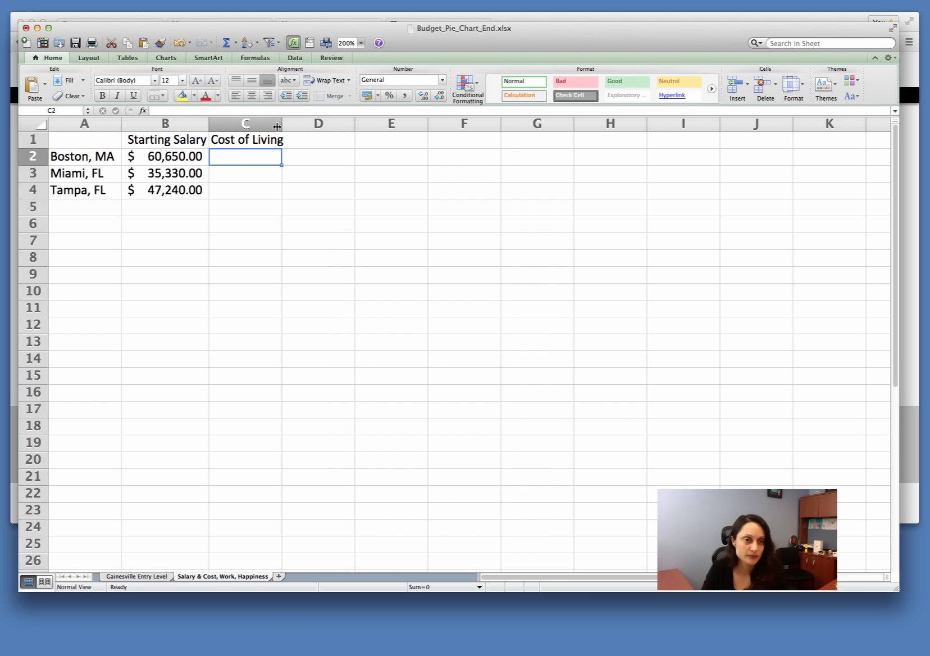
double_click(282, 125)
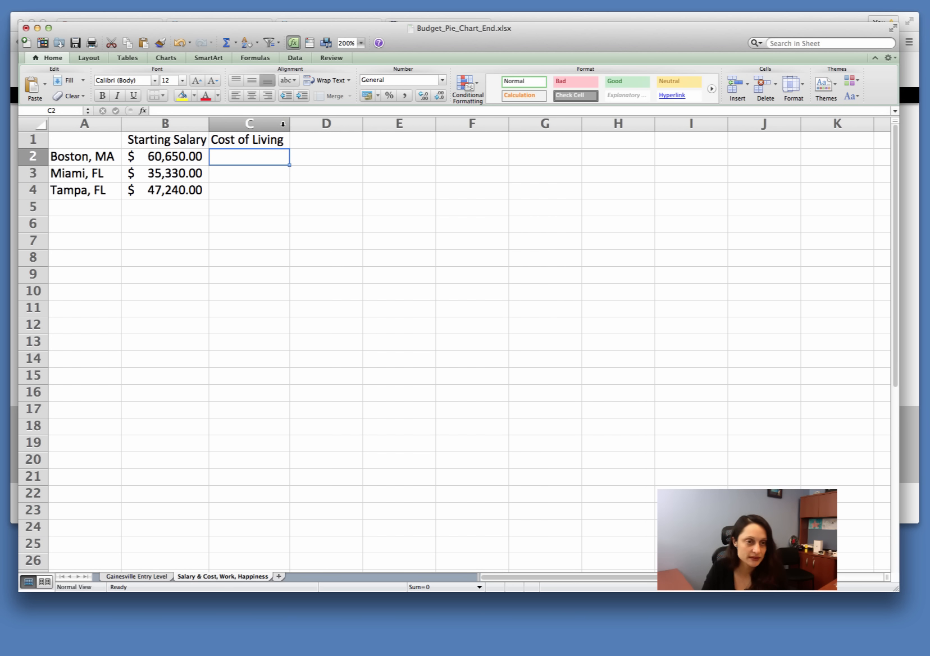
click(248, 173)
click(249, 157)
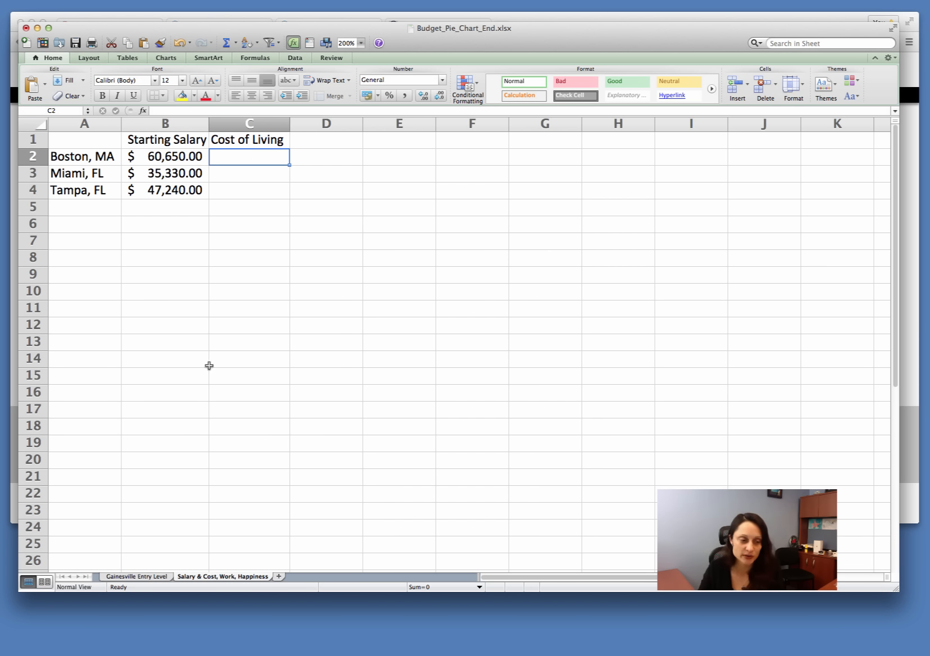
Step: Look up the Gainesville annual income in B2 of the Gainesville Entry Level sheet and return to the Salary & Cost, Work, Happiness sheet
click(142, 576)
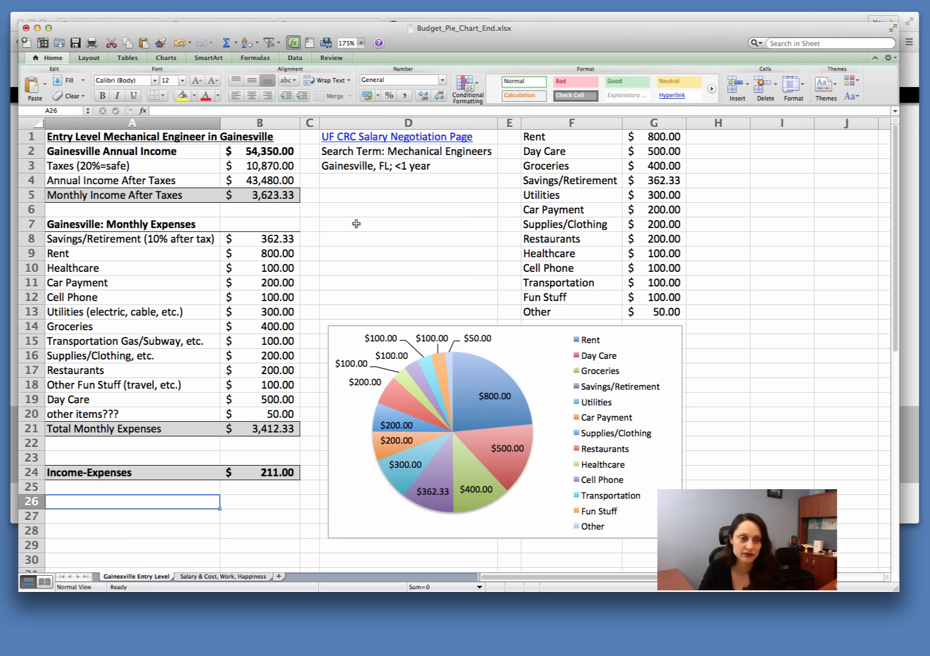
click(279, 150)
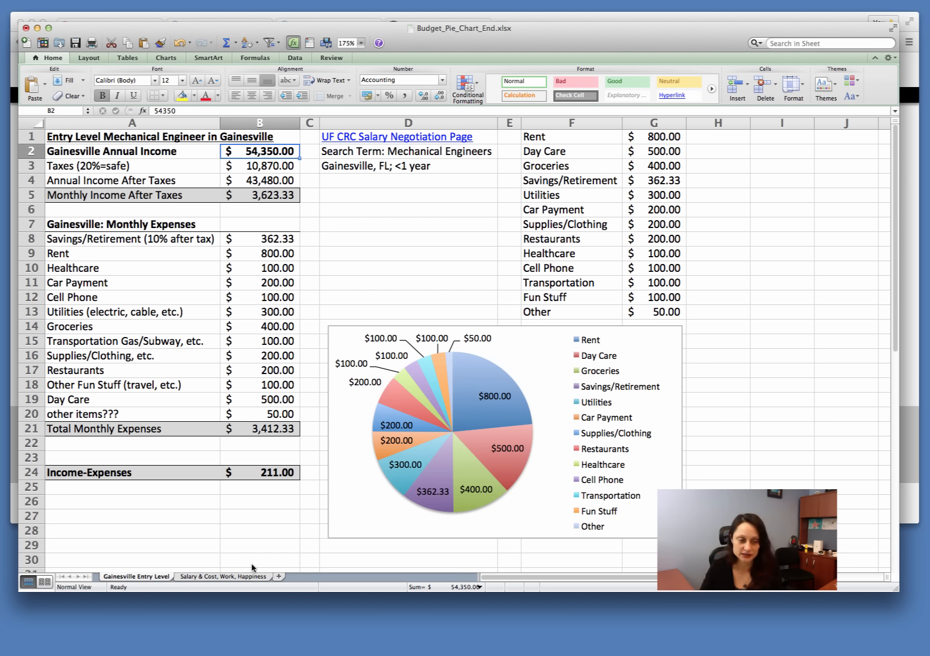
click(229, 578)
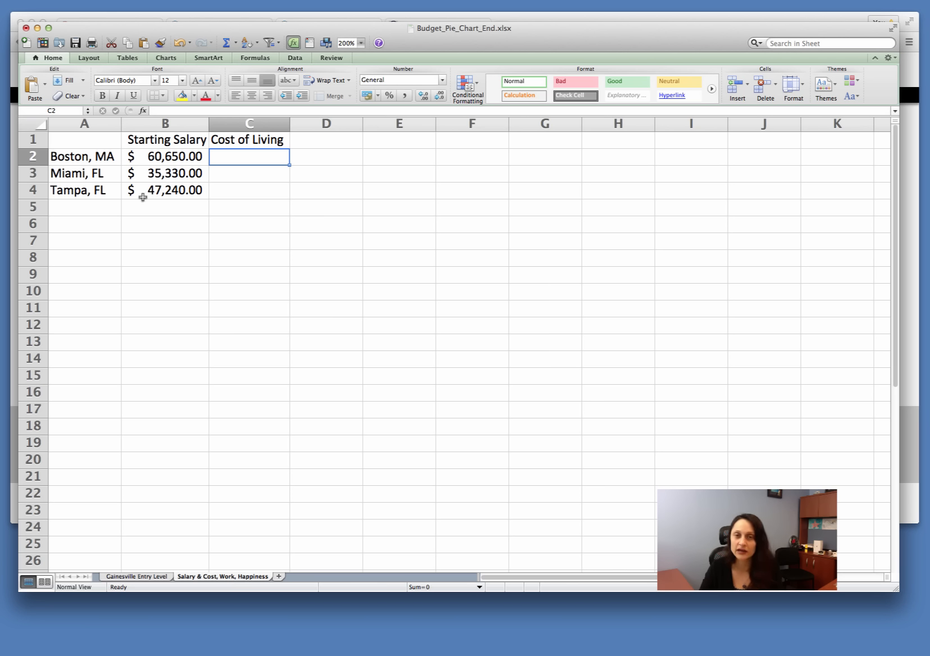
Step: Switch to Chrome and bring up the input fields of Bankrate's Cost of Living Calculator
click(911, 236)
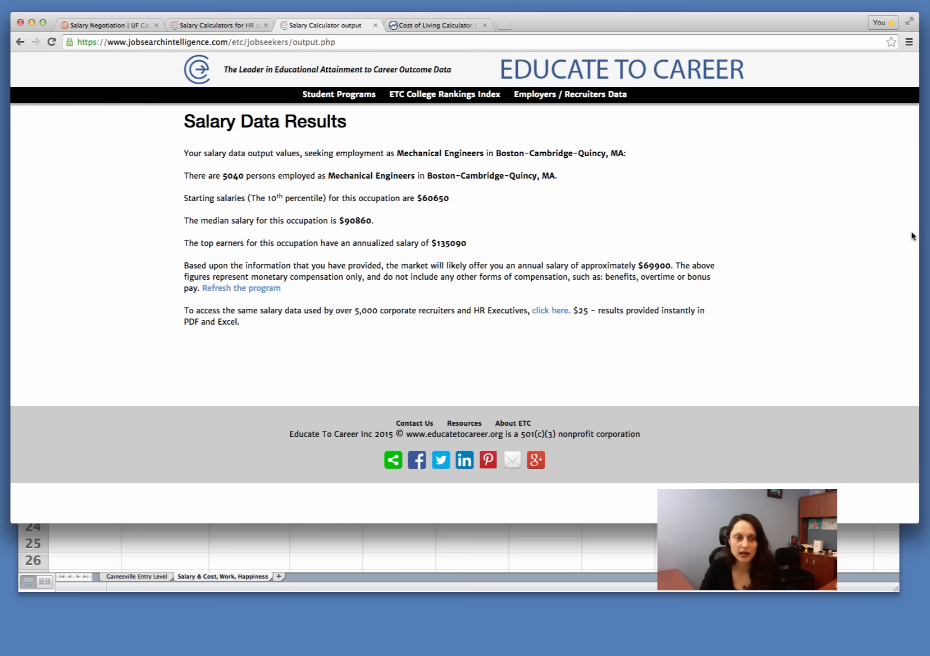
click(423, 27)
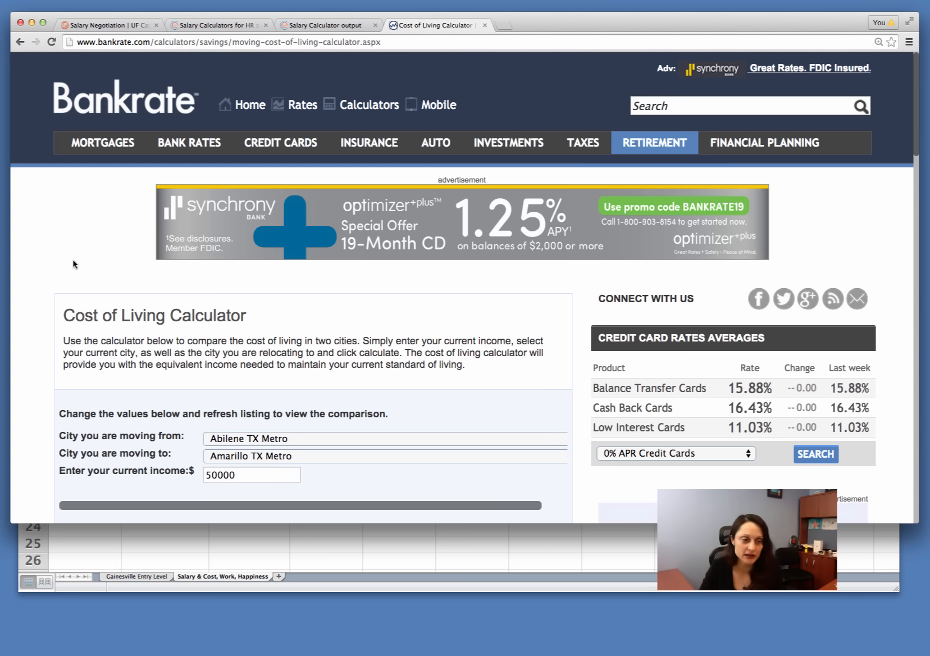
scroll(73, 264, down, 5)
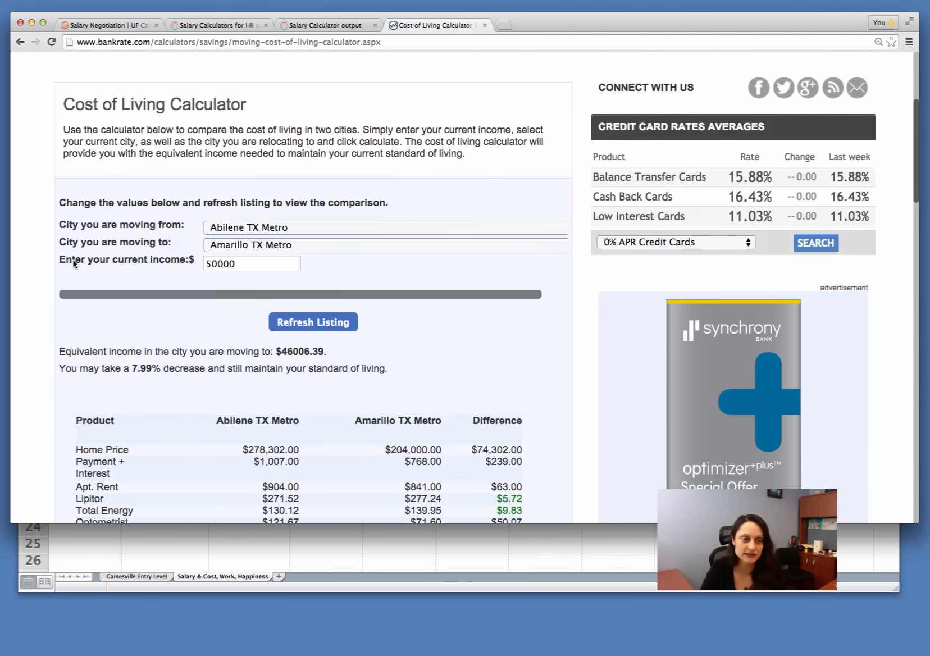
scroll(73, 264, down, 2)
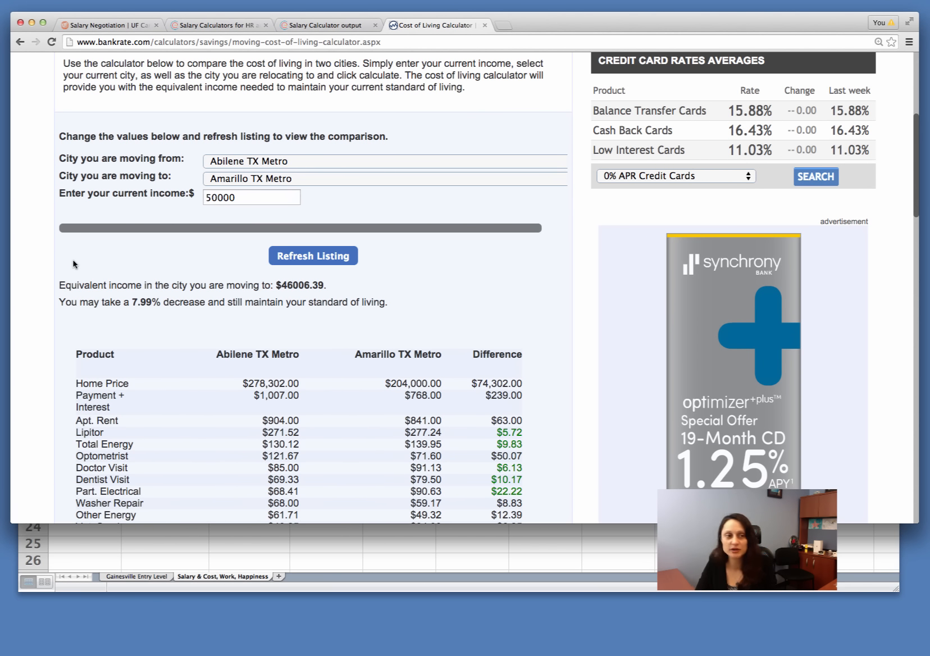
Step: Set the city moving from to Gainesville FL Metro and the city moving to to Boston MA Metro Div
click(364, 163)
scroll(366, 416, down, 5)
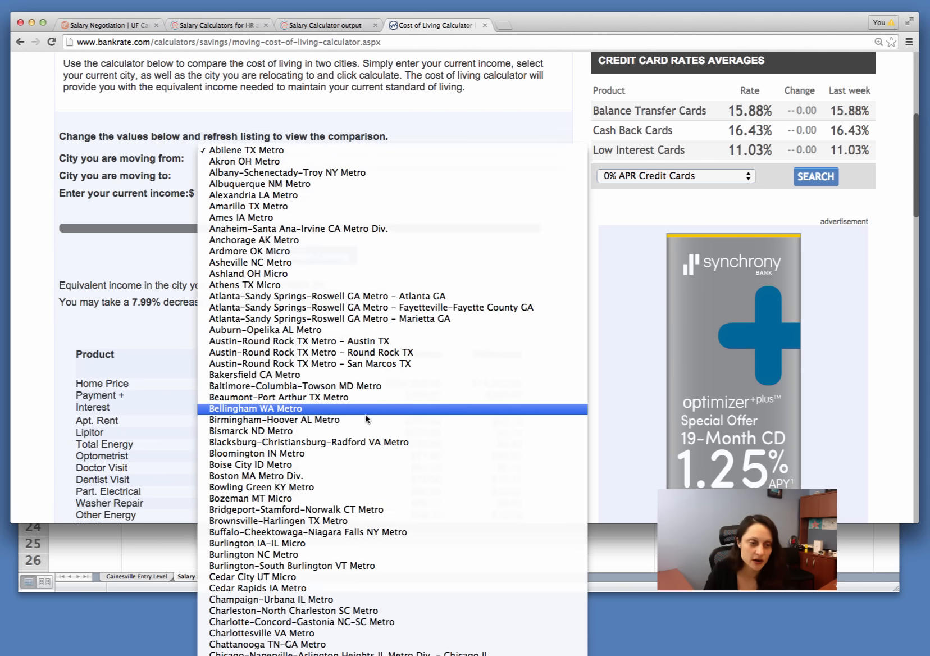
scroll(365, 418, down, 10)
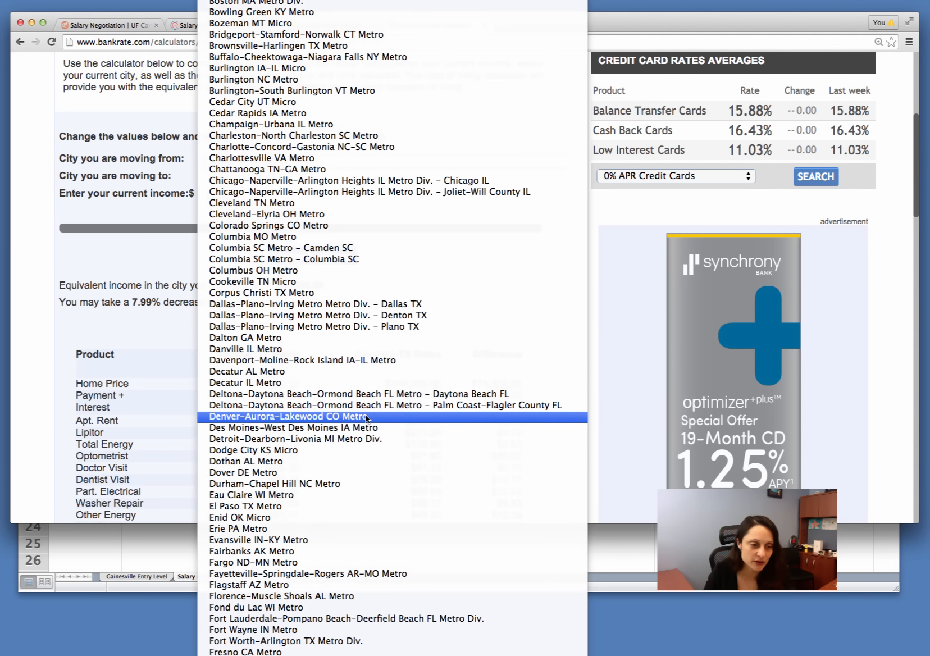
scroll(366, 418, down, 15)
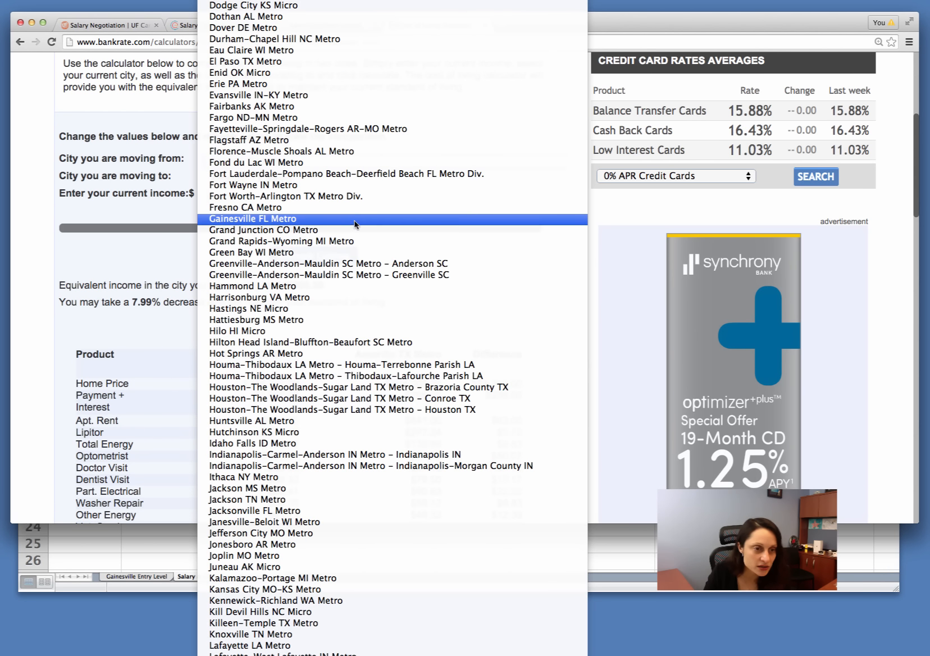
click(354, 219)
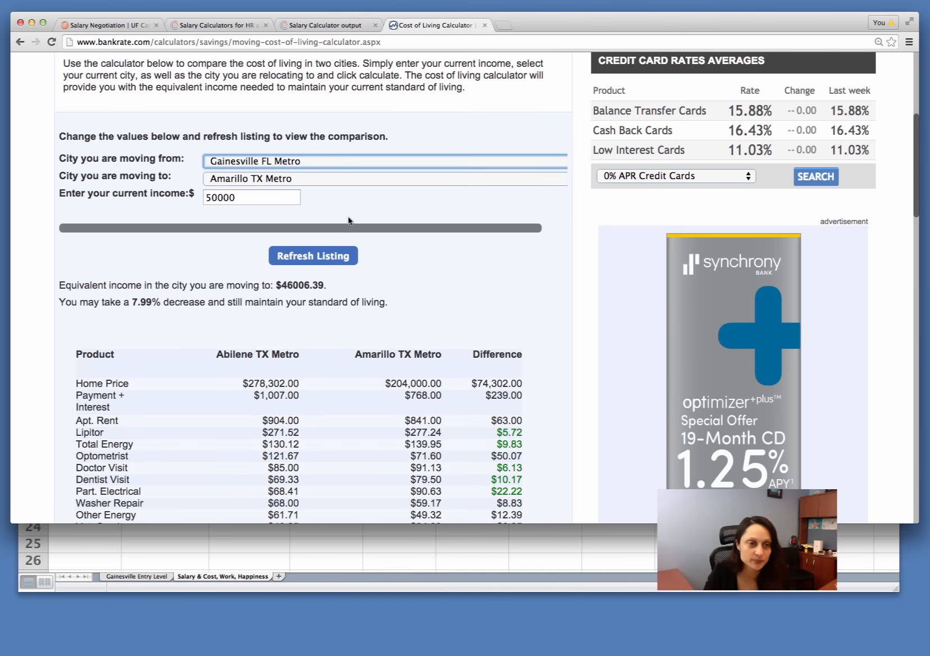
click(321, 178)
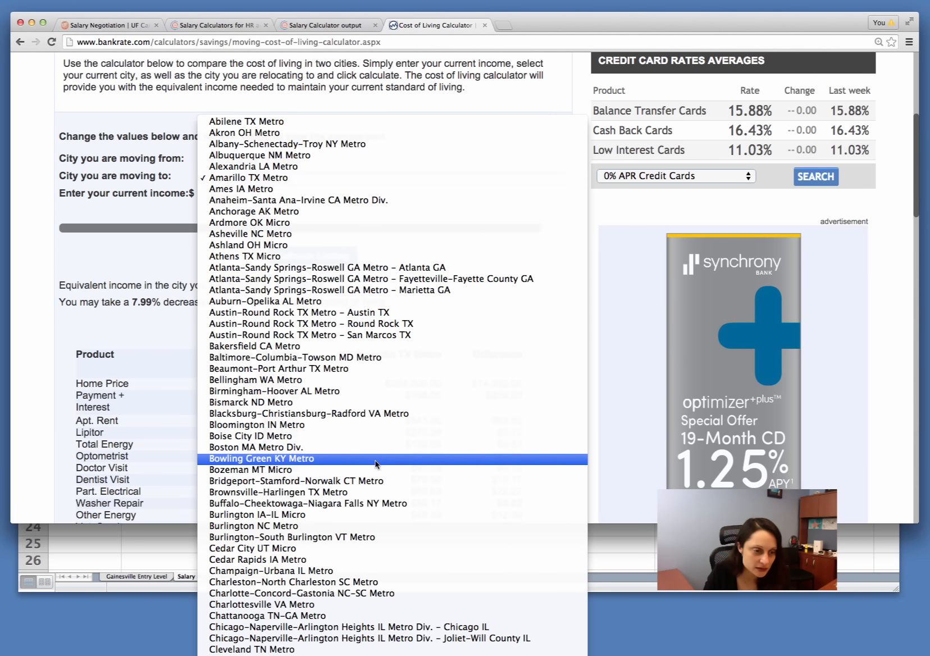
click(358, 448)
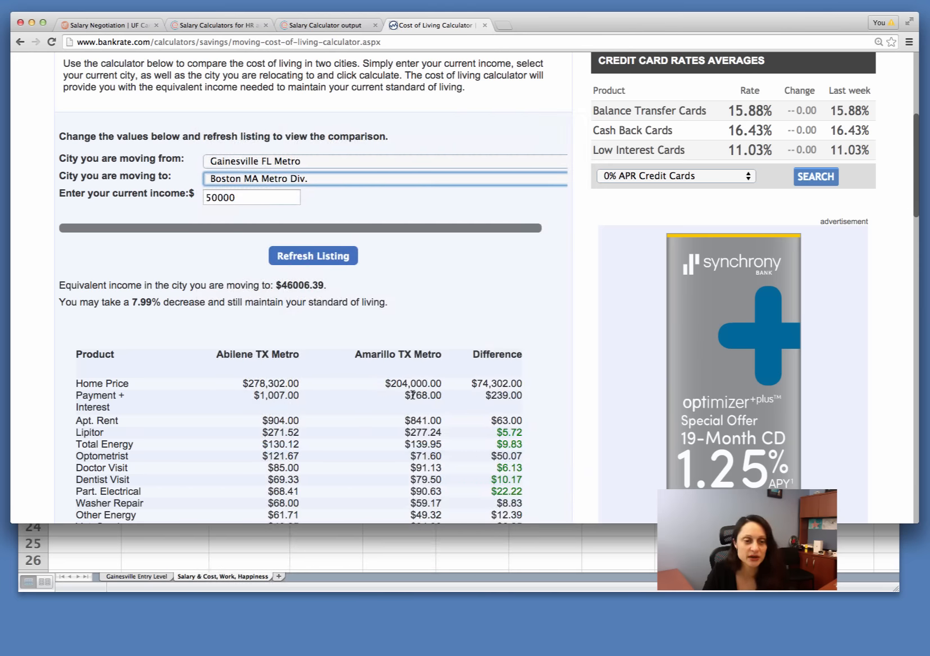
Step: Switch to Excel and recheck the Gainesville annual income on the Gainesville Entry Level sheet before returning to the city comparison sheet
click(552, 552)
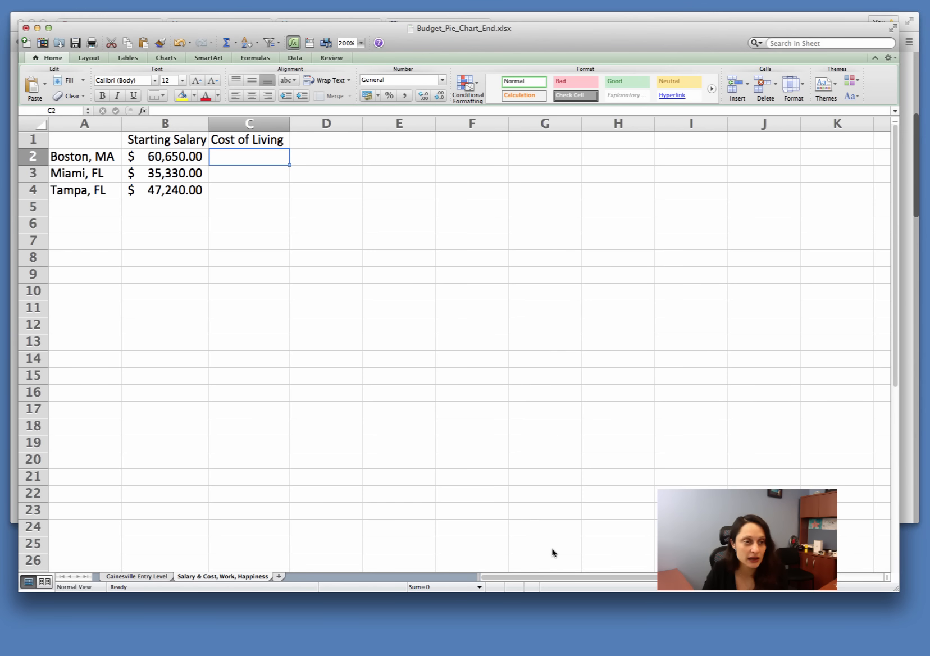
click(123, 576)
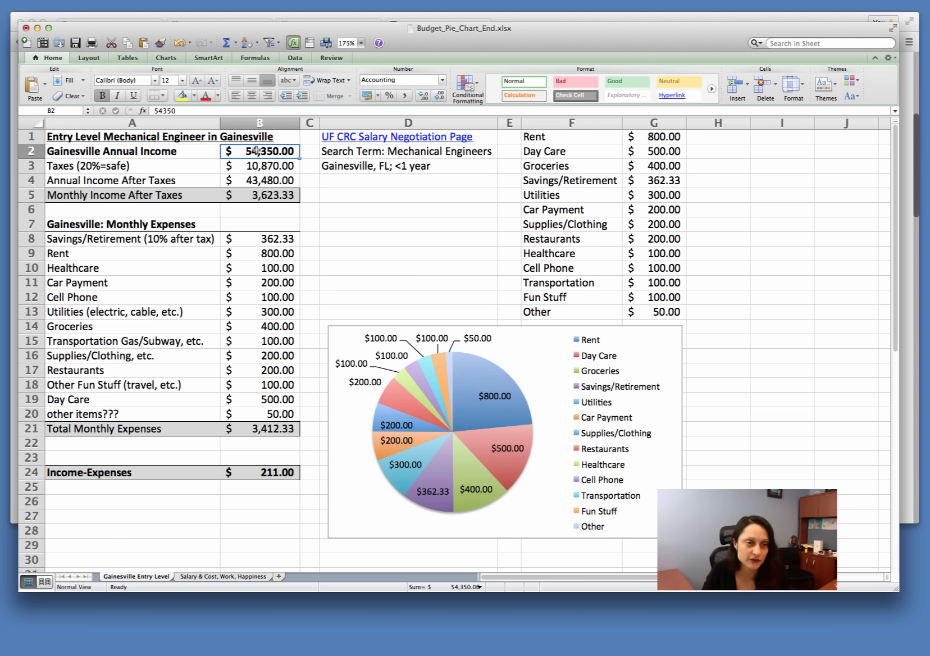
click(251, 579)
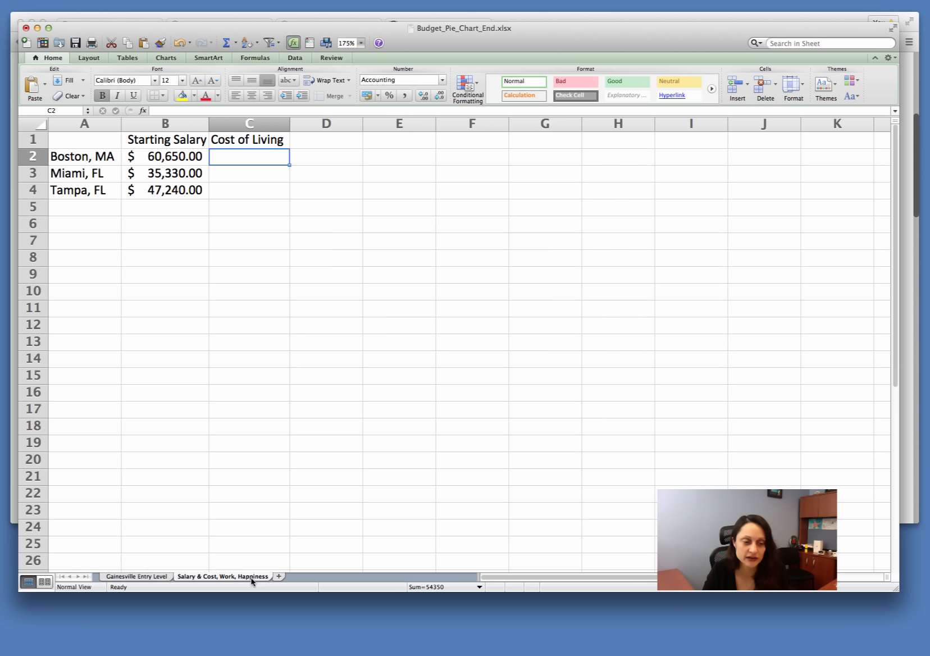
Step: Switch back to Chrome, set the current income to 54350 and refresh the Gainesville to Boston comparison
click(908, 470)
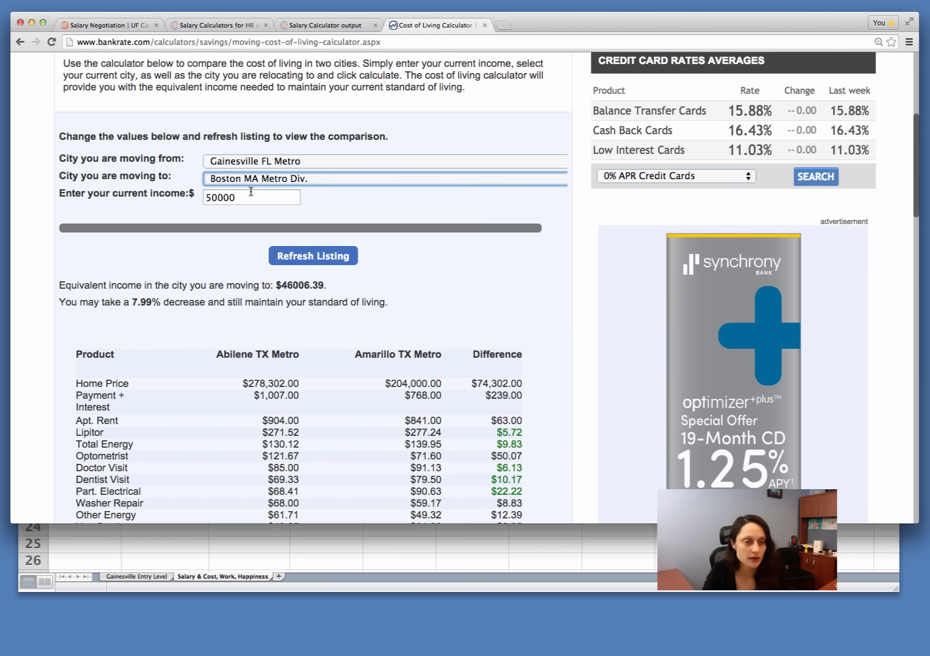
drag(262, 200, 206, 196)
key(BackSpace)
text(54350)
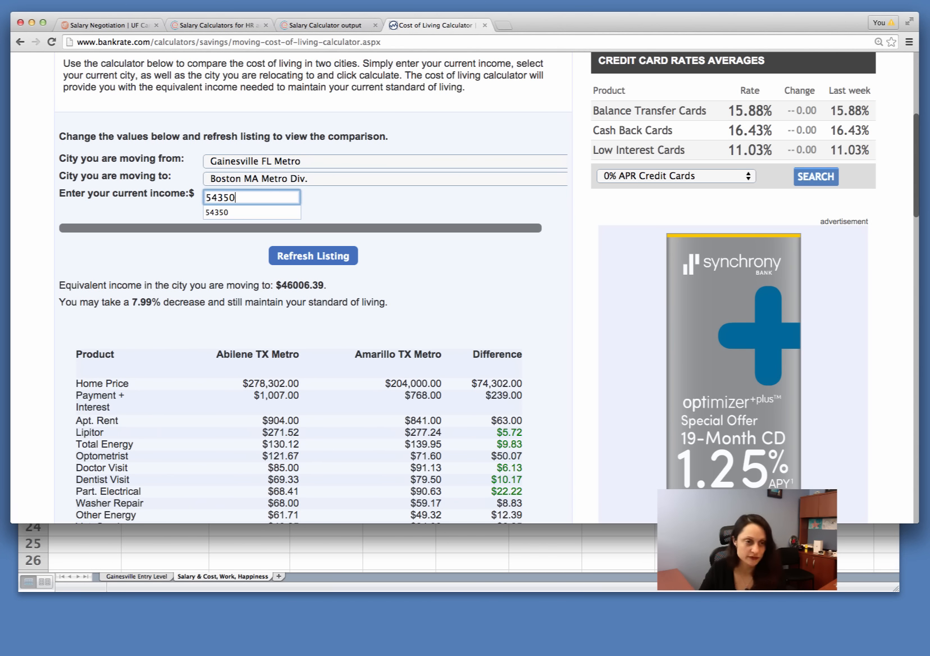
click(369, 203)
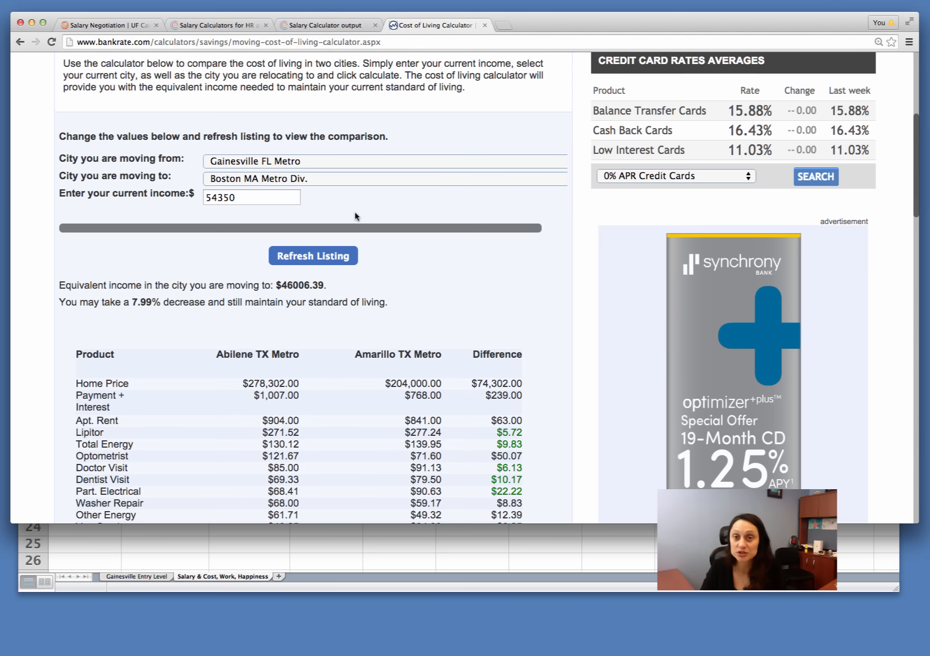
click(325, 262)
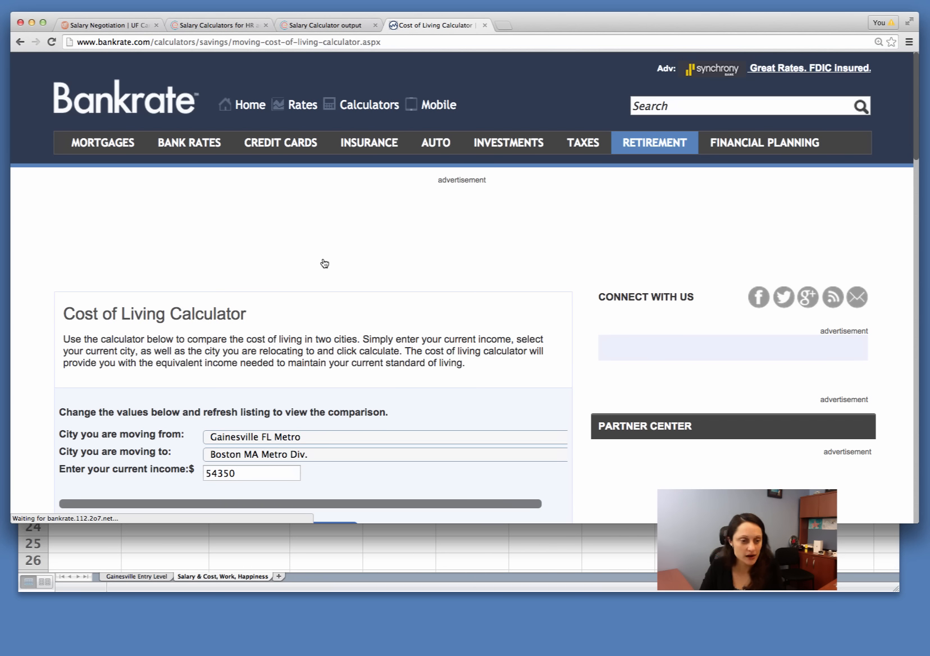
Step: Examine the equivalent income, the percent change and the product price differences between Gainesville and Boston
scroll(325, 262, down, 5)
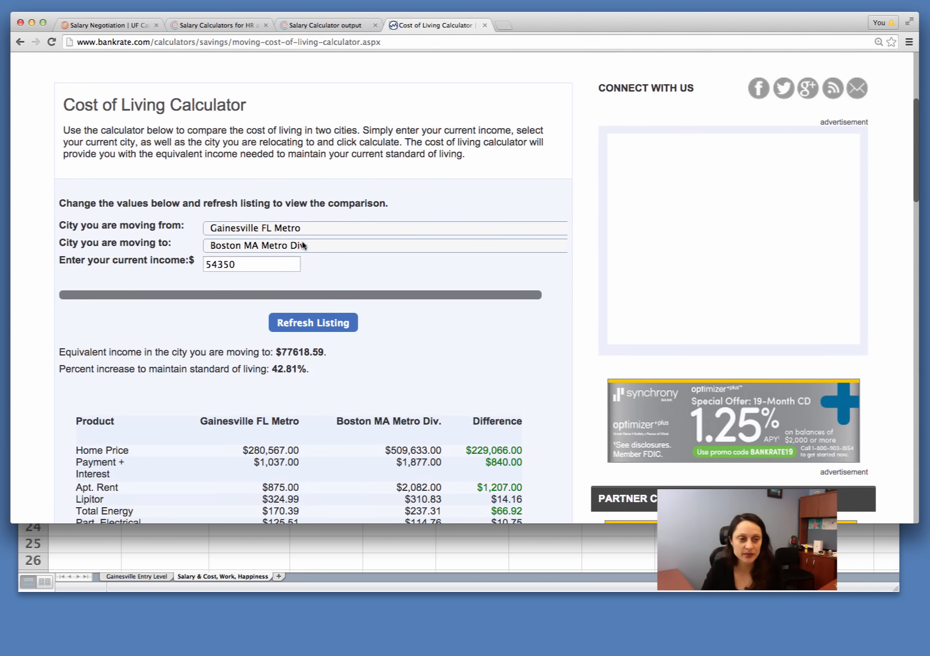
scroll(369, 297, down, 4)
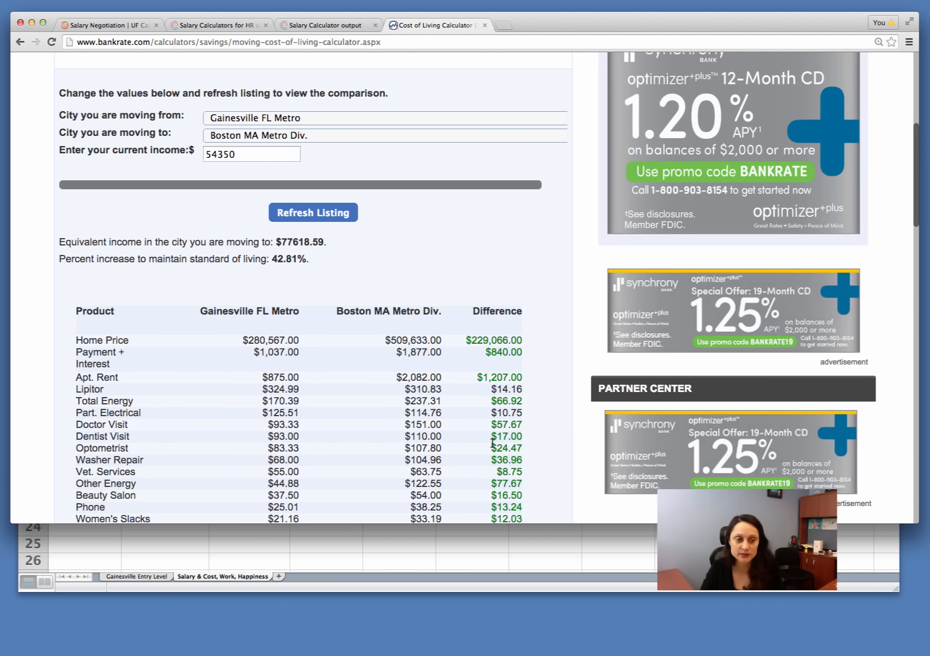
scroll(483, 445, down, 3)
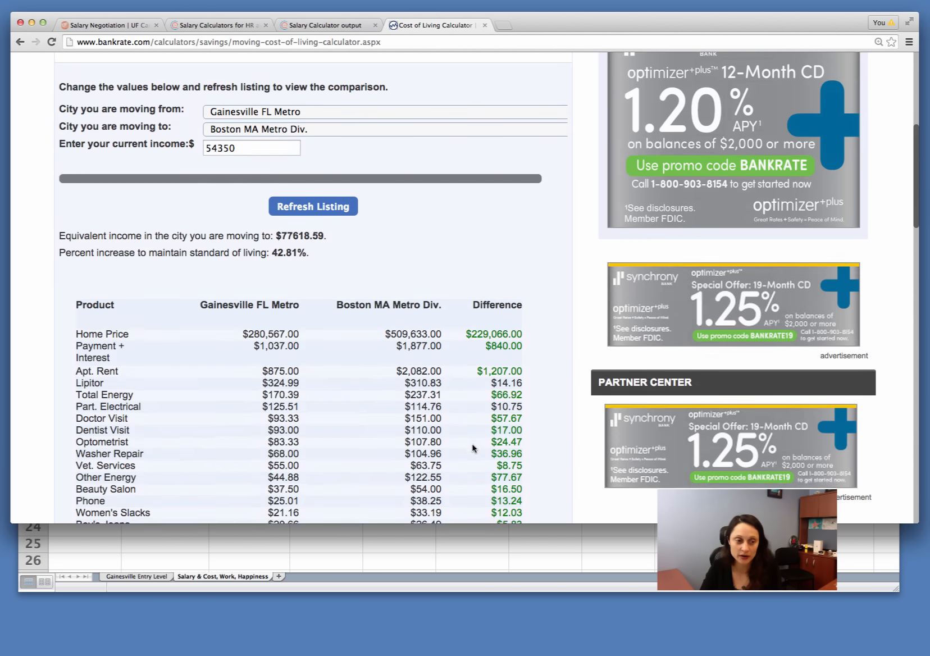
scroll(472, 447, down, 5)
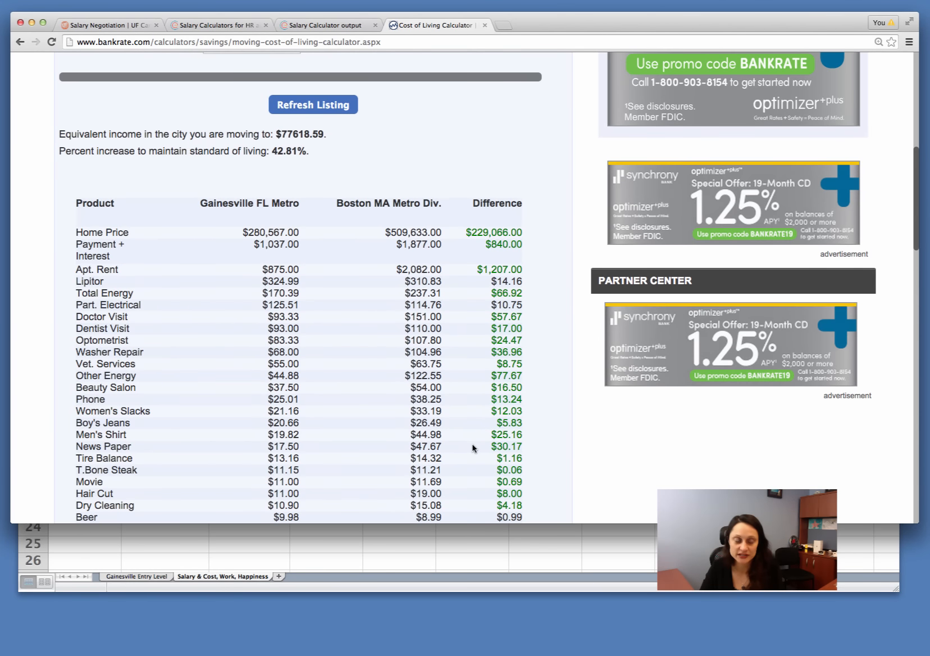
scroll(472, 447, down, 5)
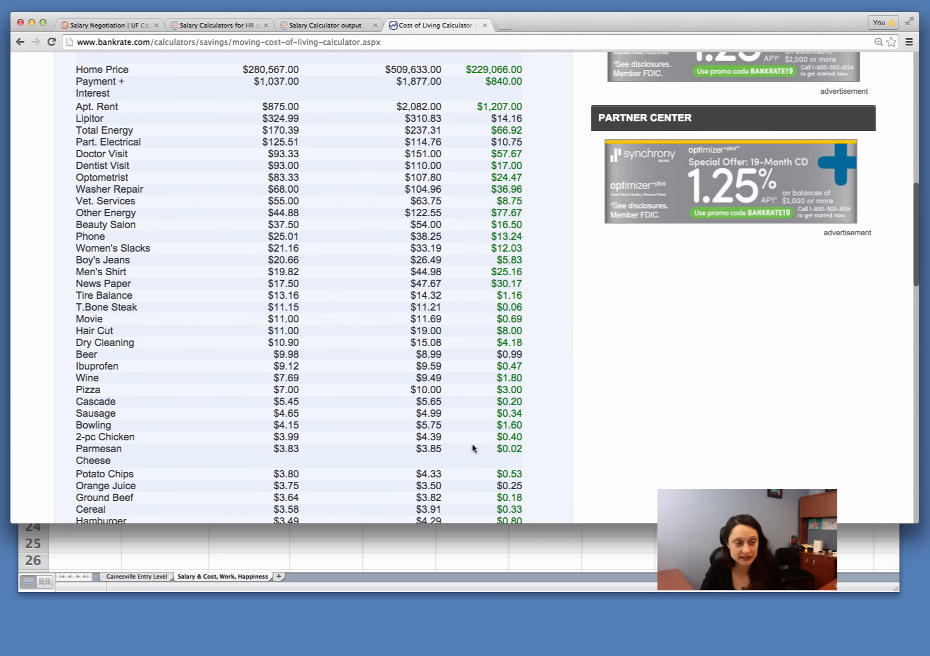
scroll(472, 448, down, 4)
scroll(473, 448, up, 12)
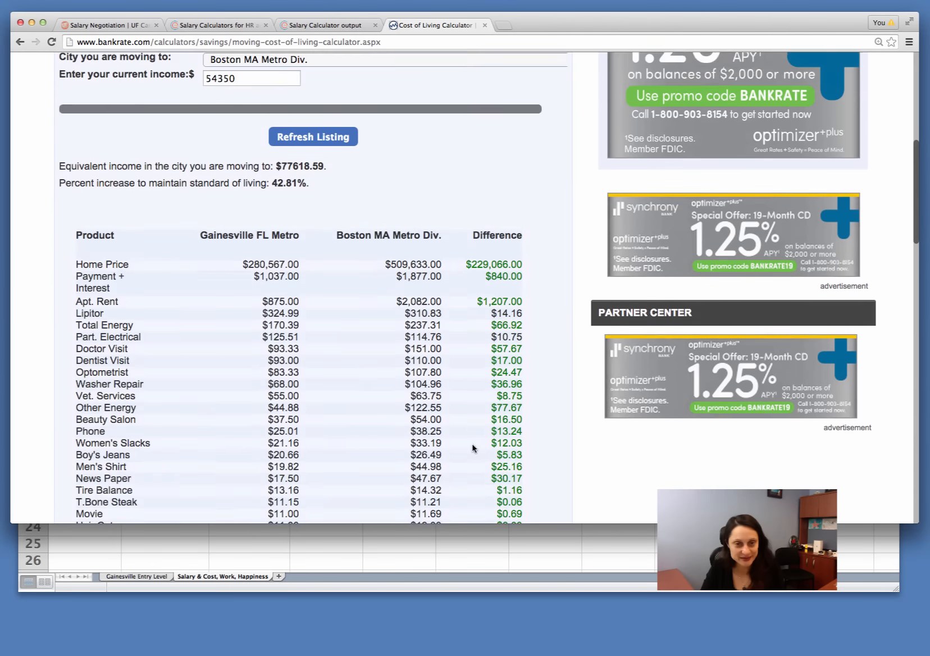
scroll(472, 448, up, 10)
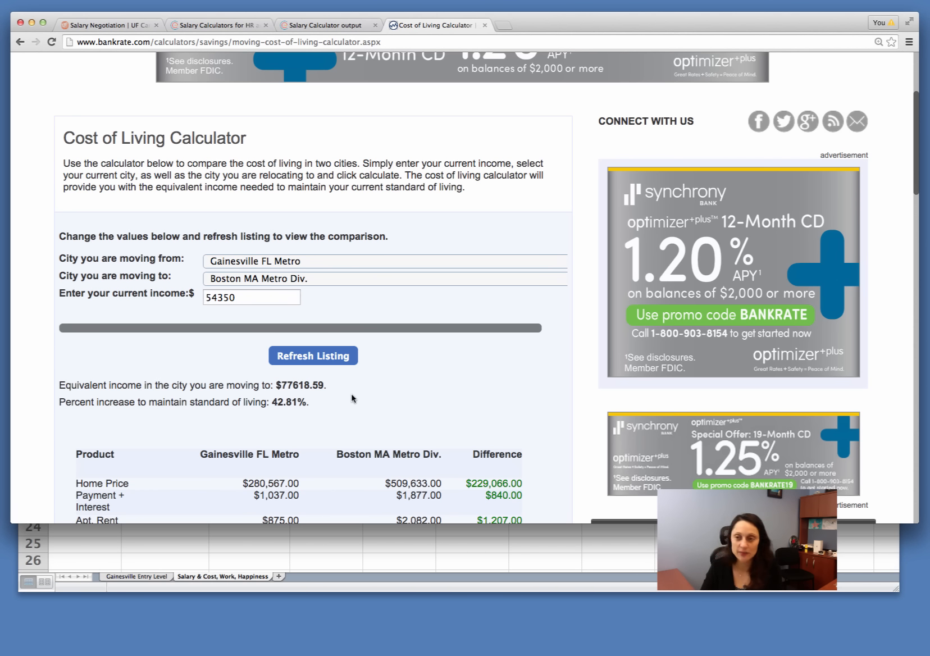
Step: Switch to the Excel worksheet and enter 77618 as Boston's cost of living in C2
click(352, 548)
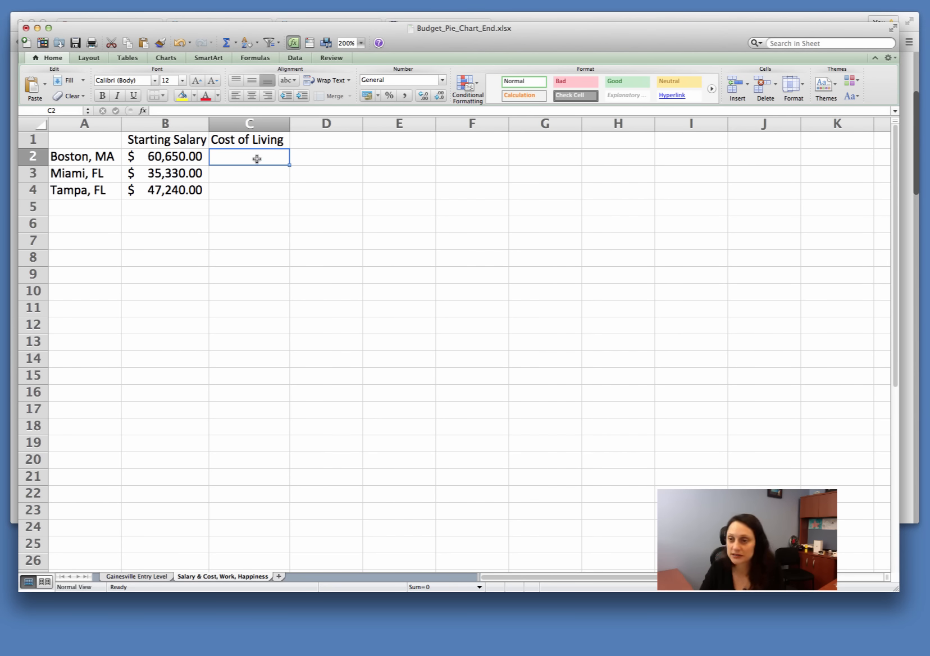
text(77)
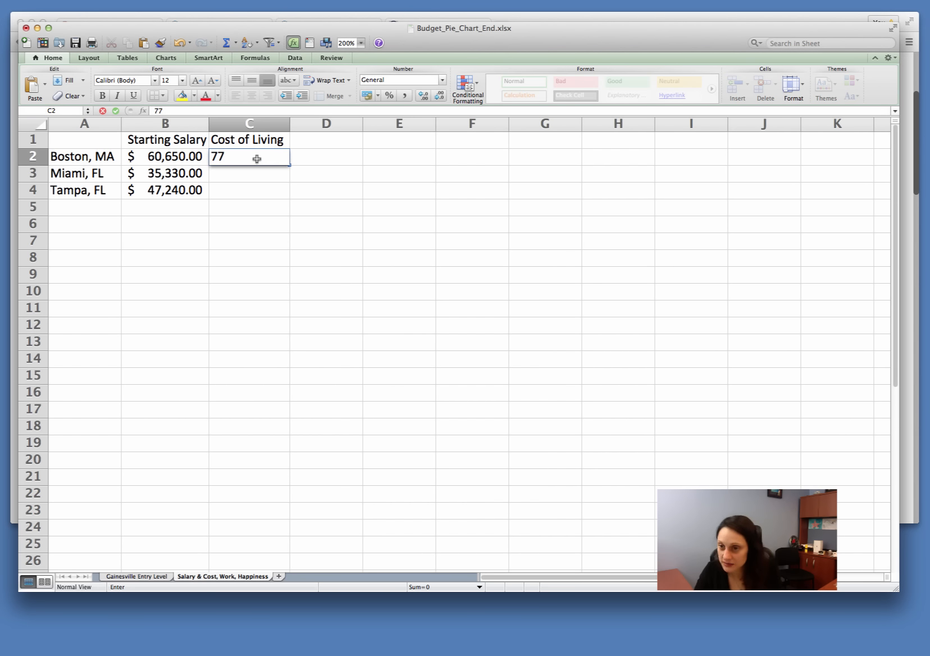
text(618)
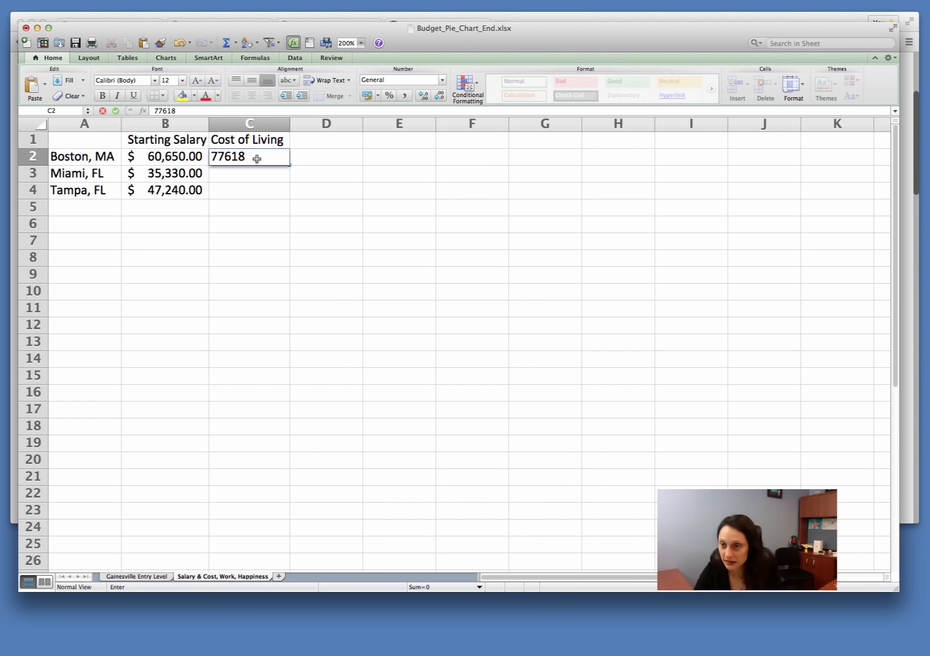
key(Return)
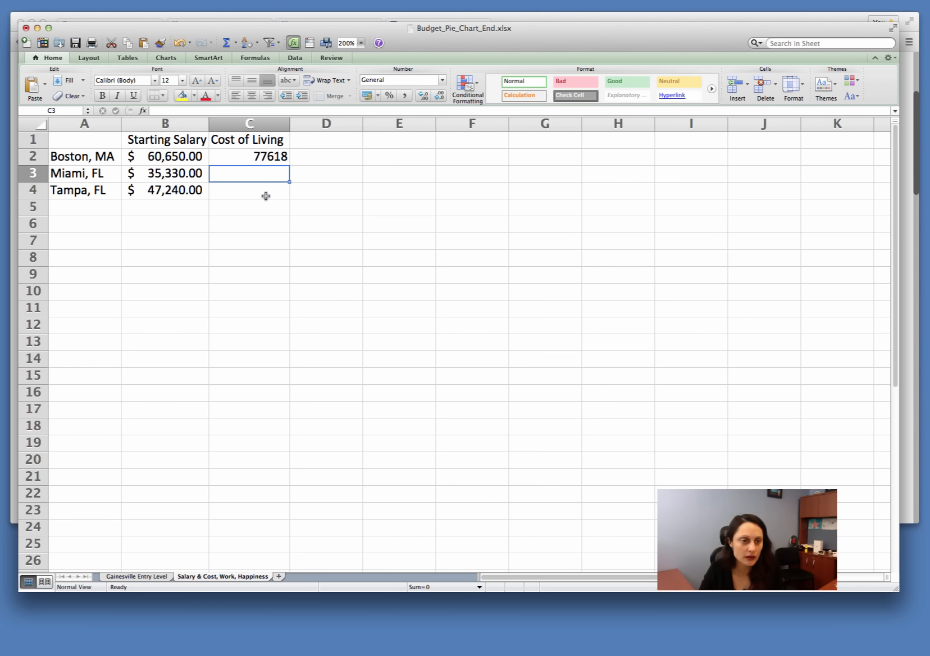
Step: Apply the Accounting currency format to column C and select Miami's cost of living cell C3
click(250, 125)
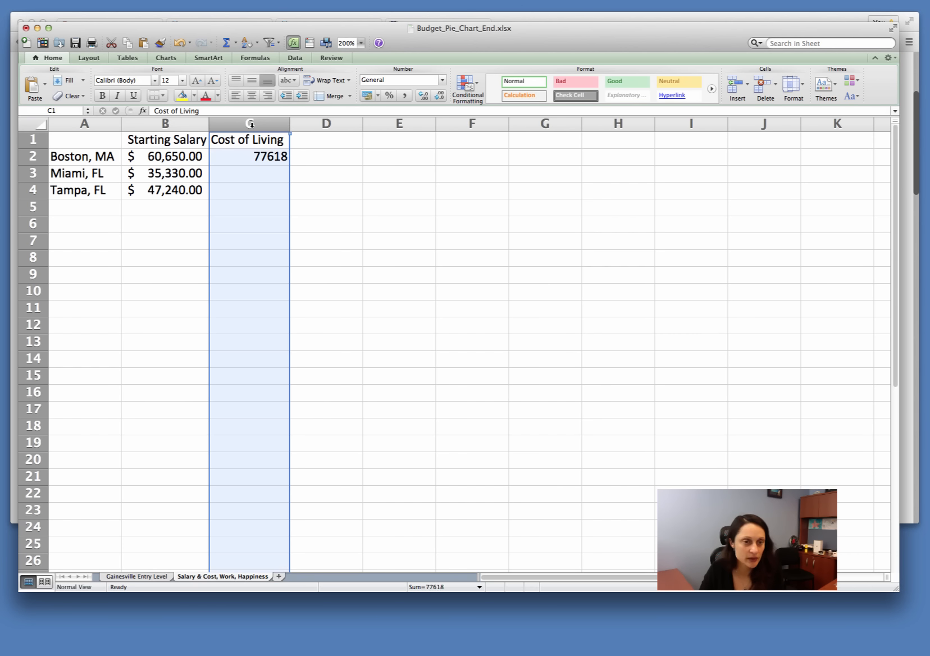
click(368, 97)
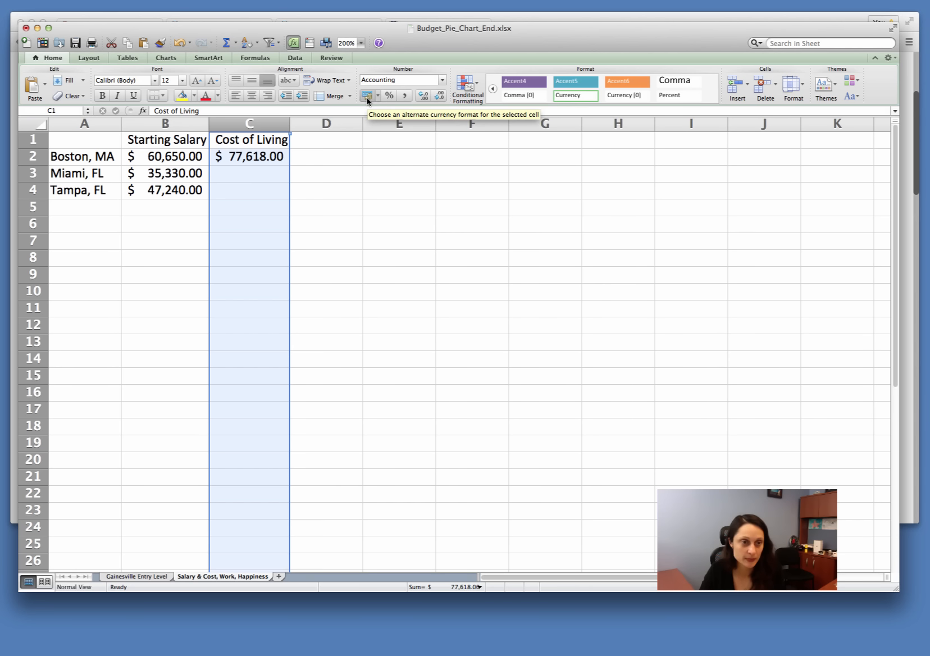
click(323, 203)
click(271, 173)
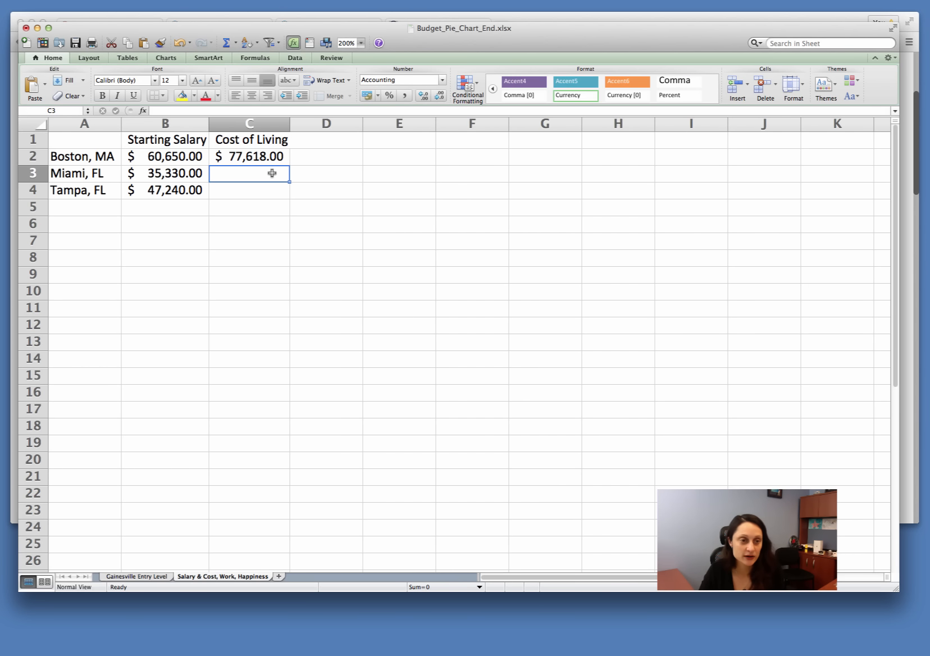
Step: Switch to Chrome, set the destination city to Tampa-St. Petersburg-Clearwater FL Metro and refresh the comparison listing
click(907, 343)
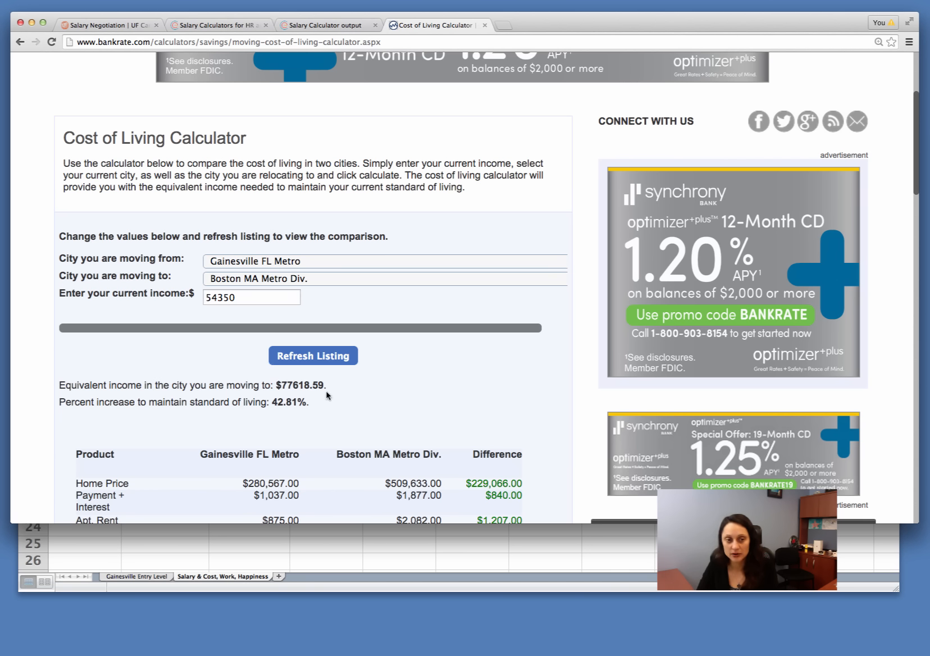
click(336, 279)
scroll(351, 393, down, 20)
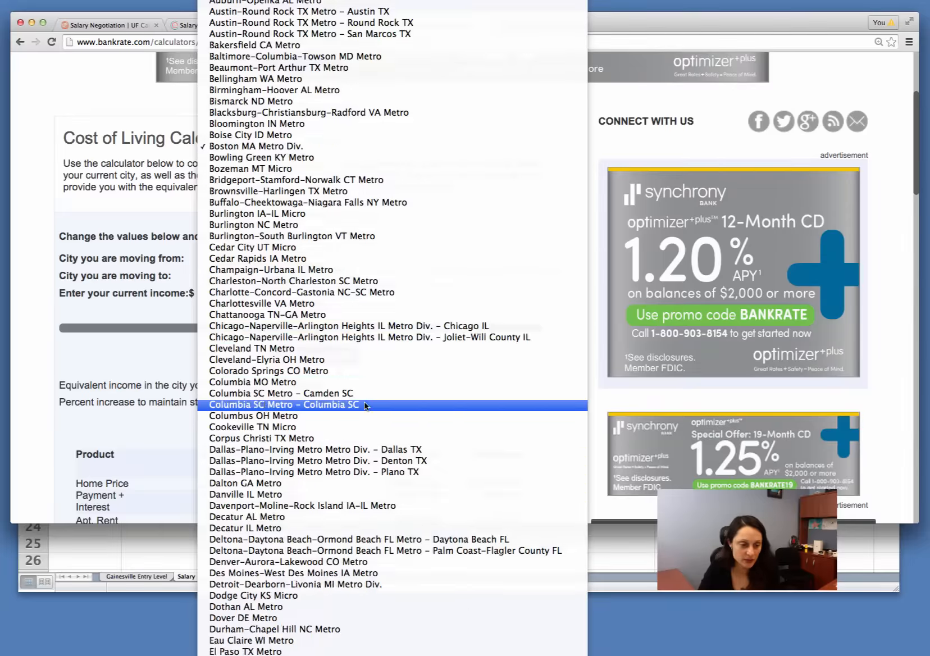
scroll(365, 406, down, 20)
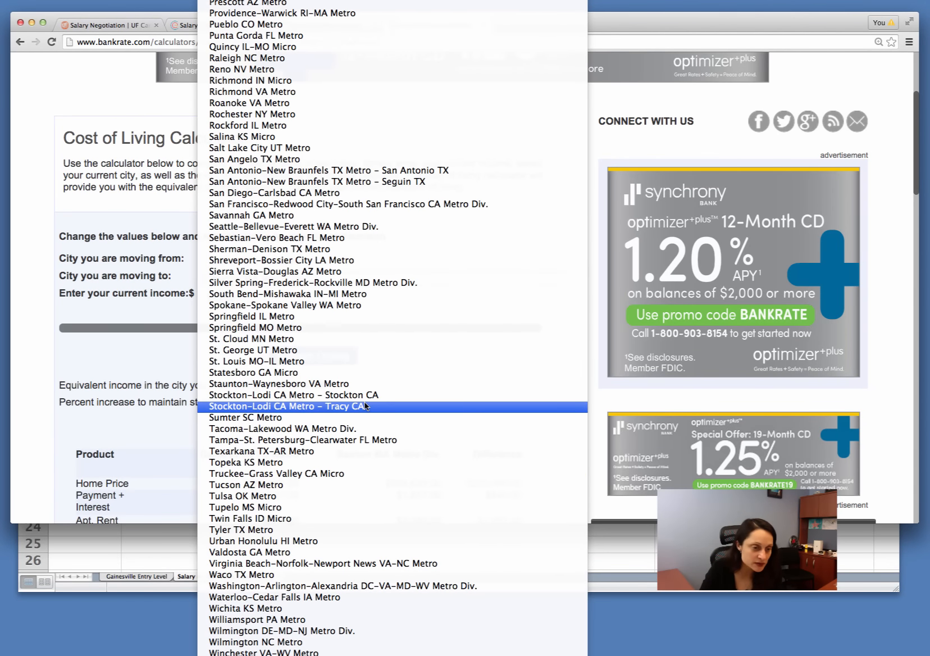
click(342, 442)
click(307, 360)
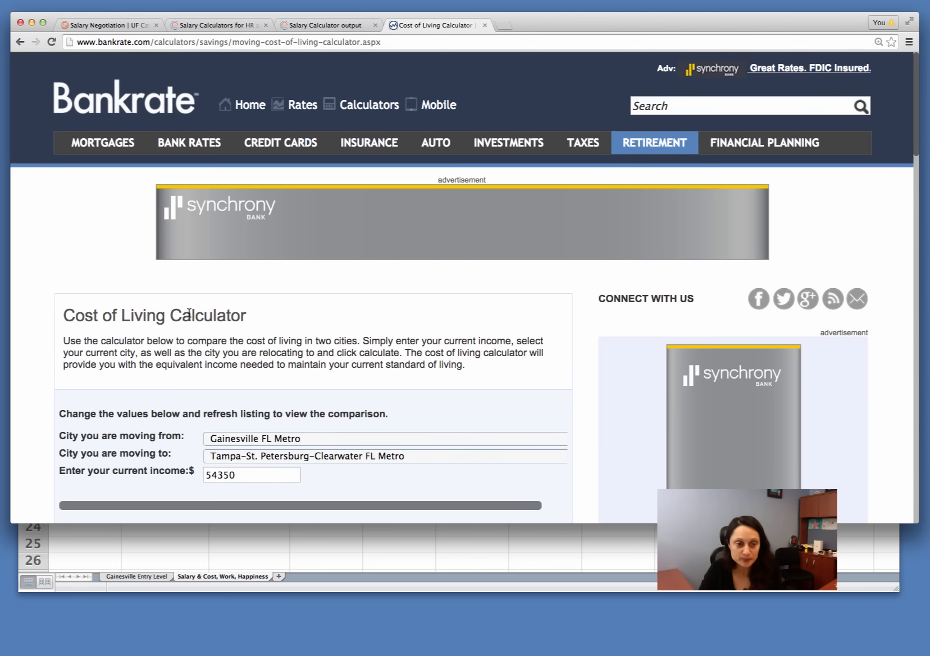
Step: Examine the equivalent income, the percent change and the product price differences between Gainesville and Tampa
scroll(479, 446, down, 3)
scroll(477, 446, down, 10)
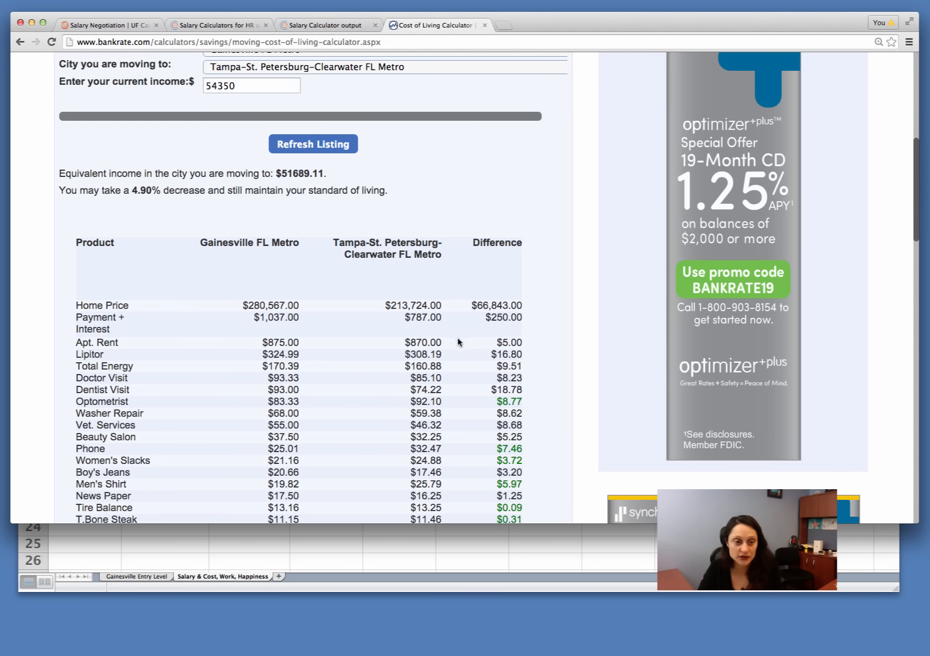
scroll(434, 401, down, 5)
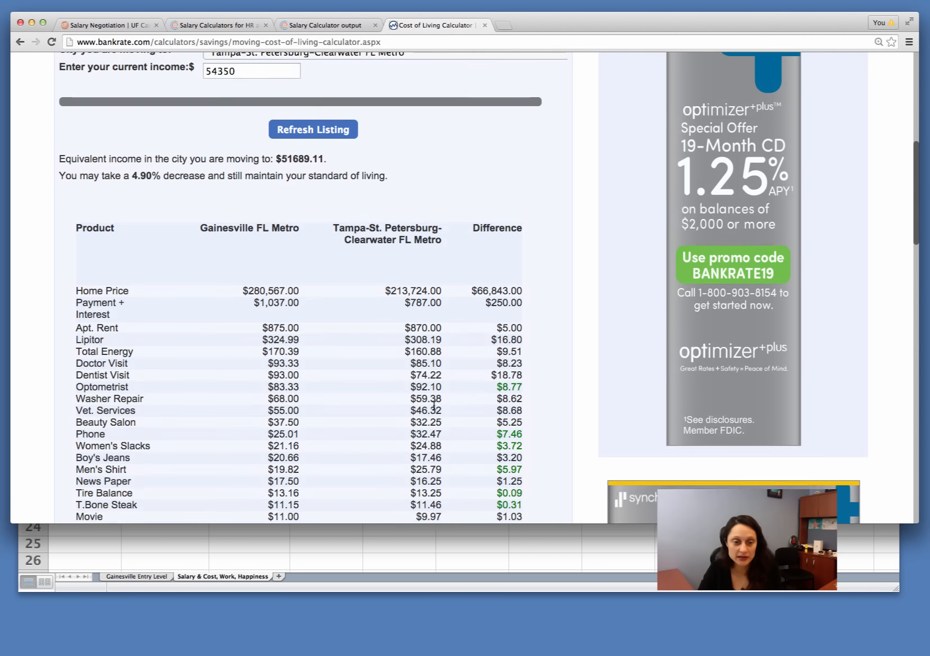
scroll(434, 402, down, 5)
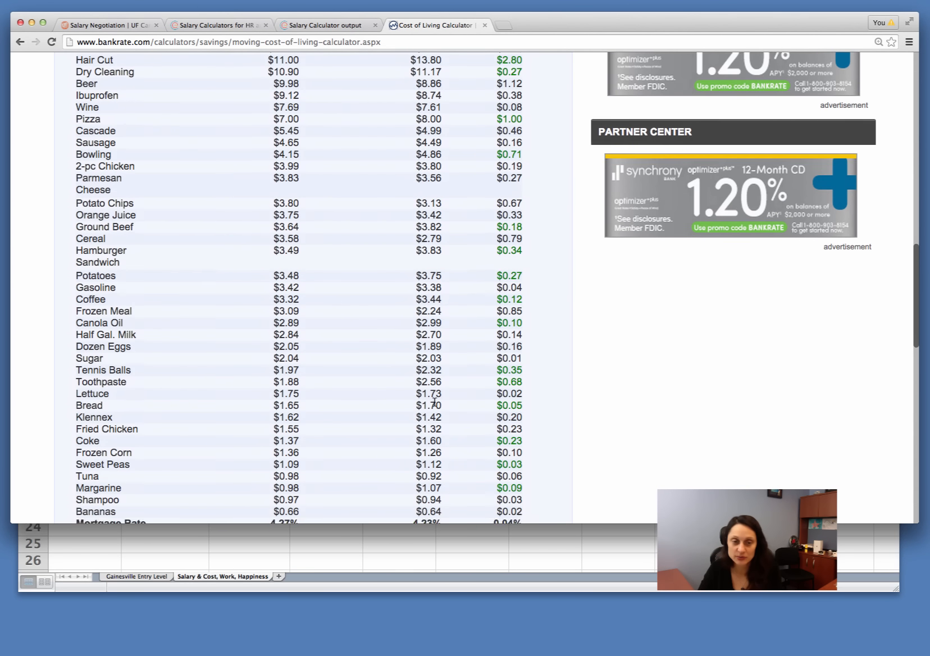
scroll(434, 404, up, 20)
scroll(434, 404, up, 1)
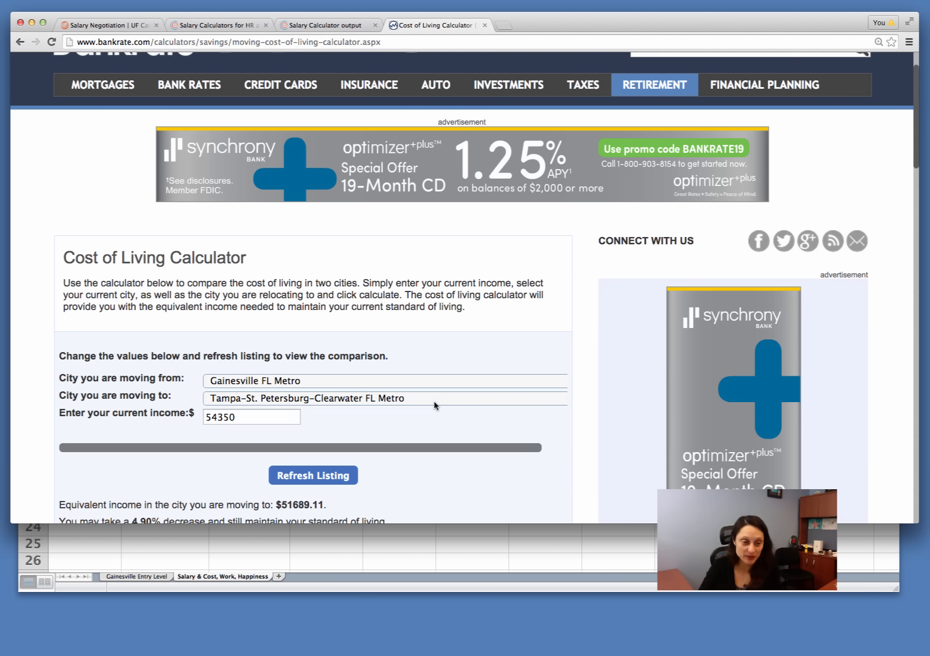
Step: Switch to the Excel worksheet and enter 51,689 as Tampa's cost of living in C4
click(612, 549)
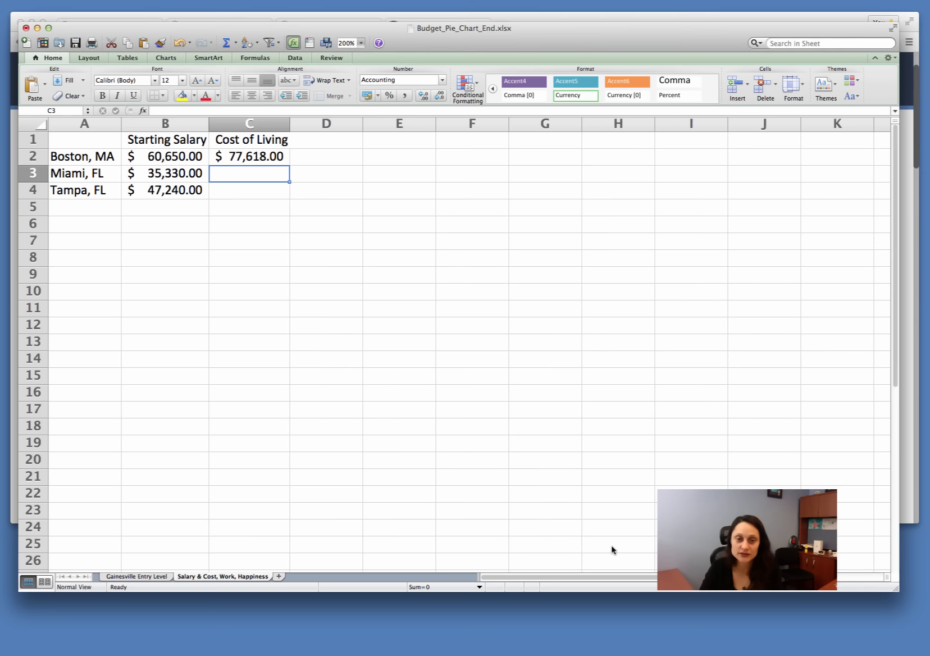
click(247, 187)
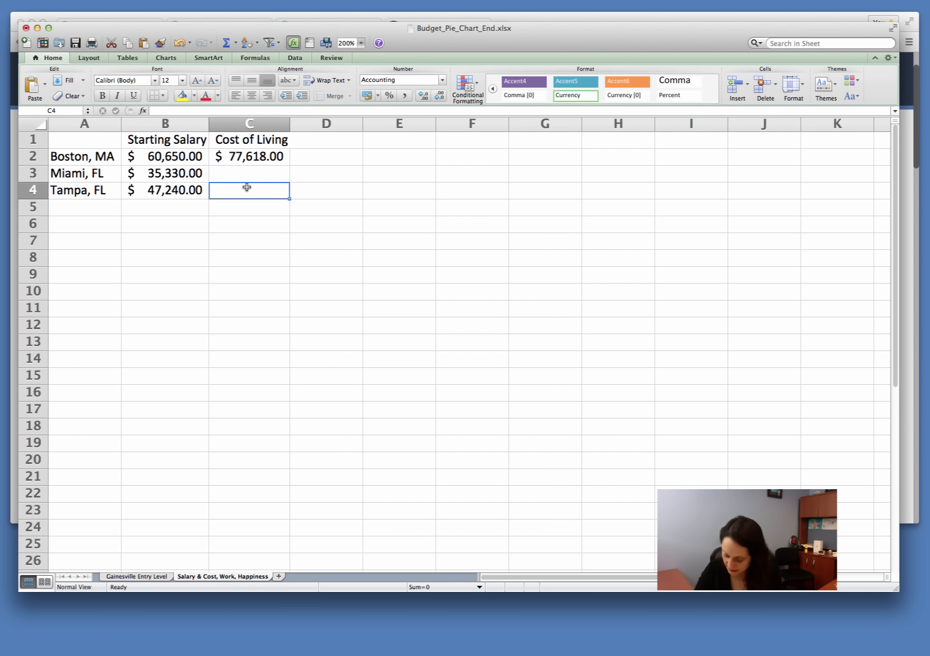
text(51,6)
text(89)
key(Return)
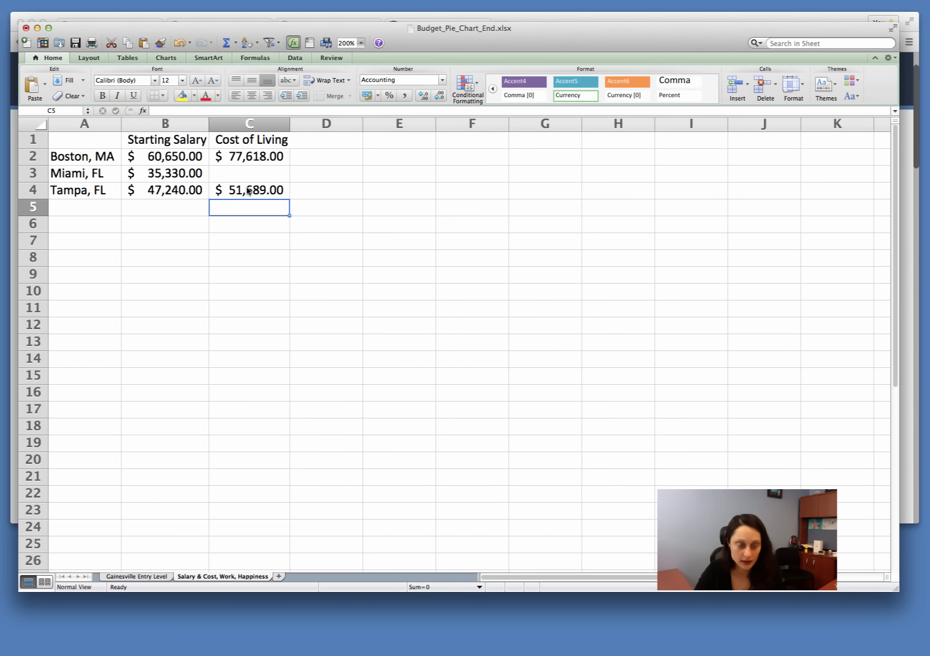
Step: Enter 62502 as Miami's cost of living in C3 and autofit the width of column C
key(Up)
key(Up)
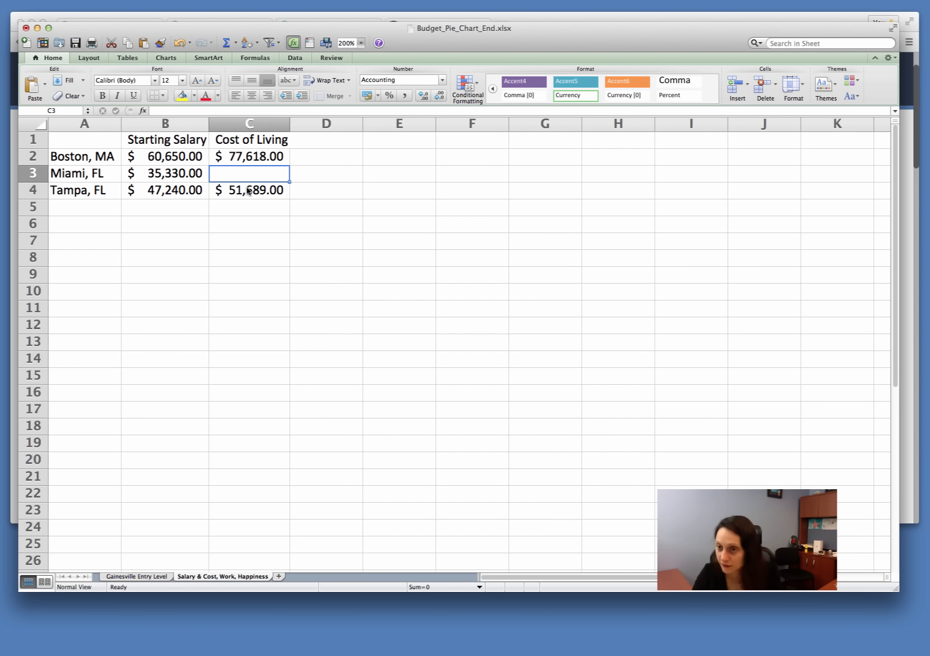
text(62502)
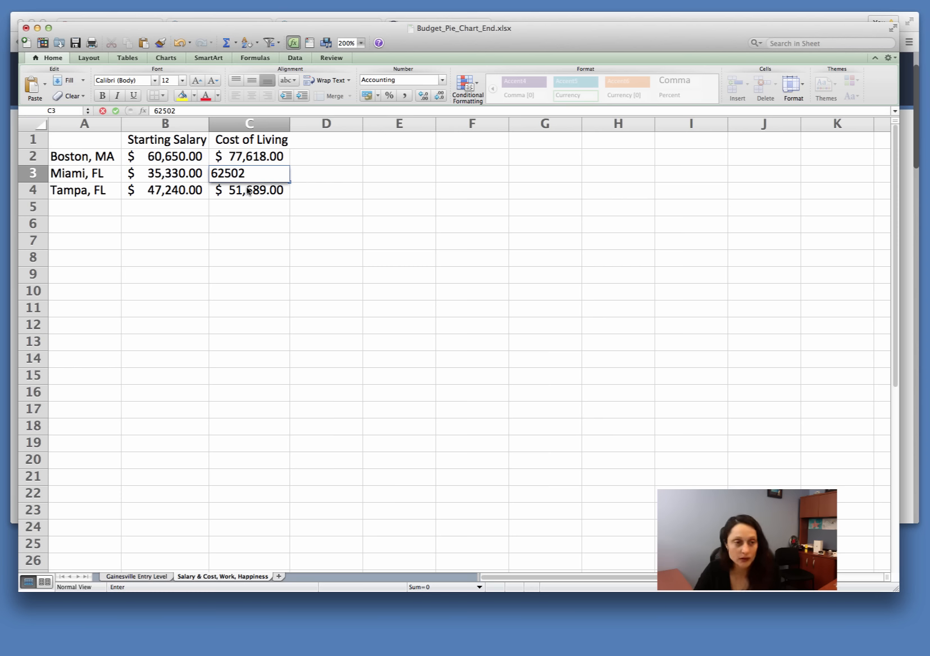
key(Return)
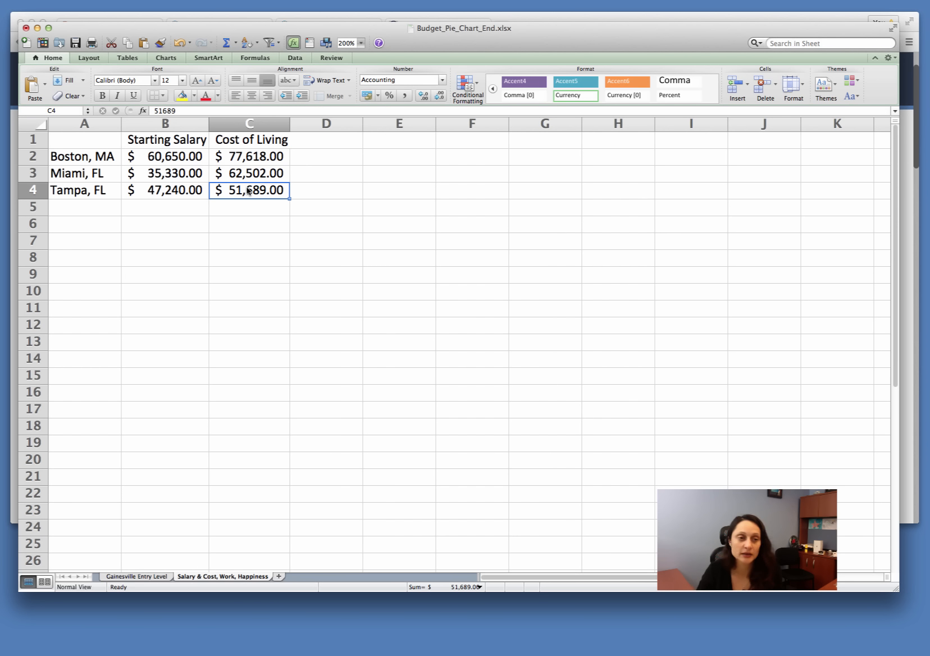
double_click(290, 122)
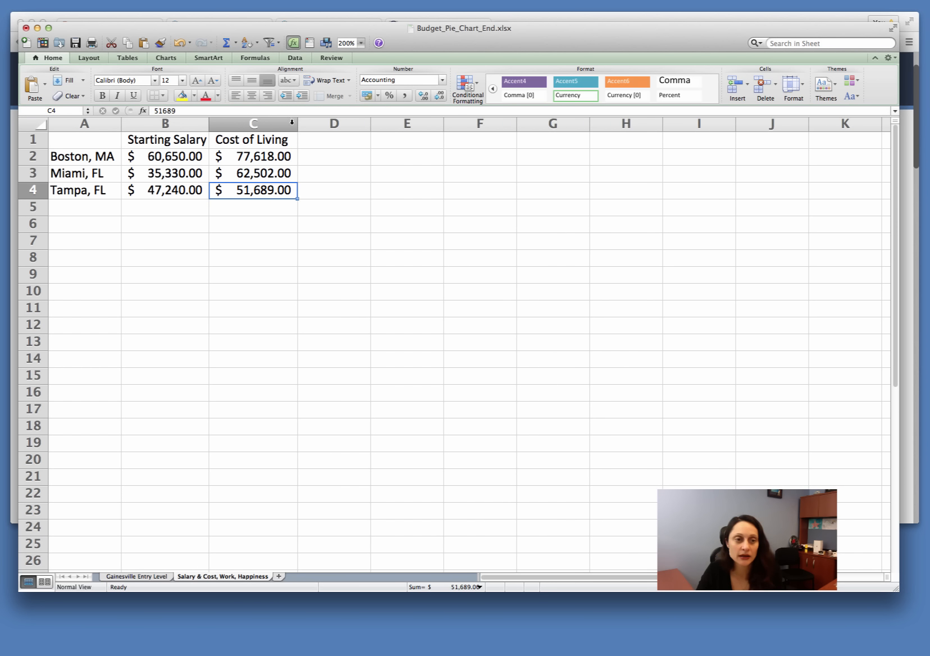
Step: Add the column heading Salary/Cost in D1
click(312, 136)
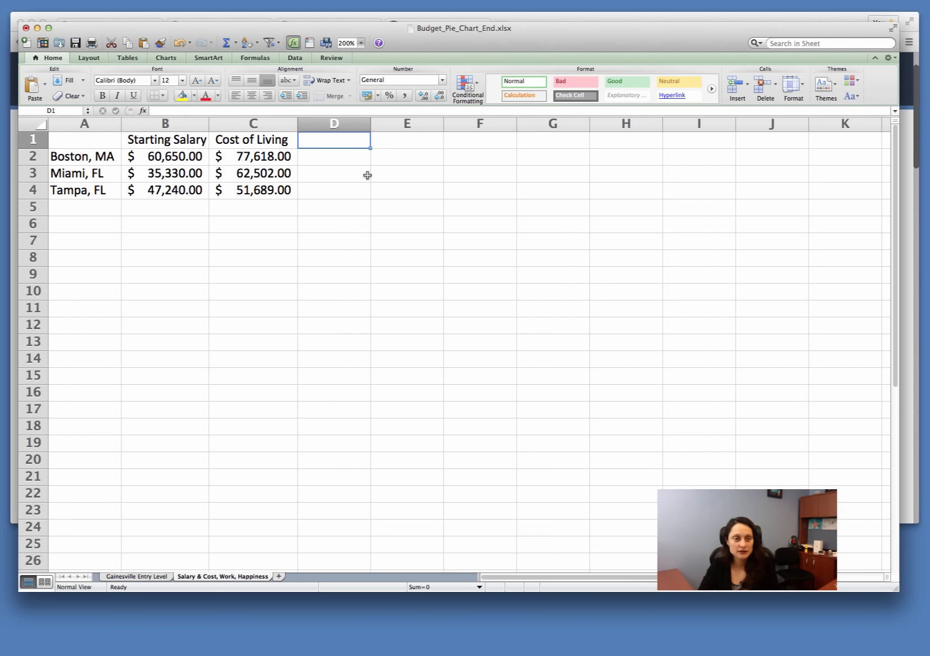
text(Sal)
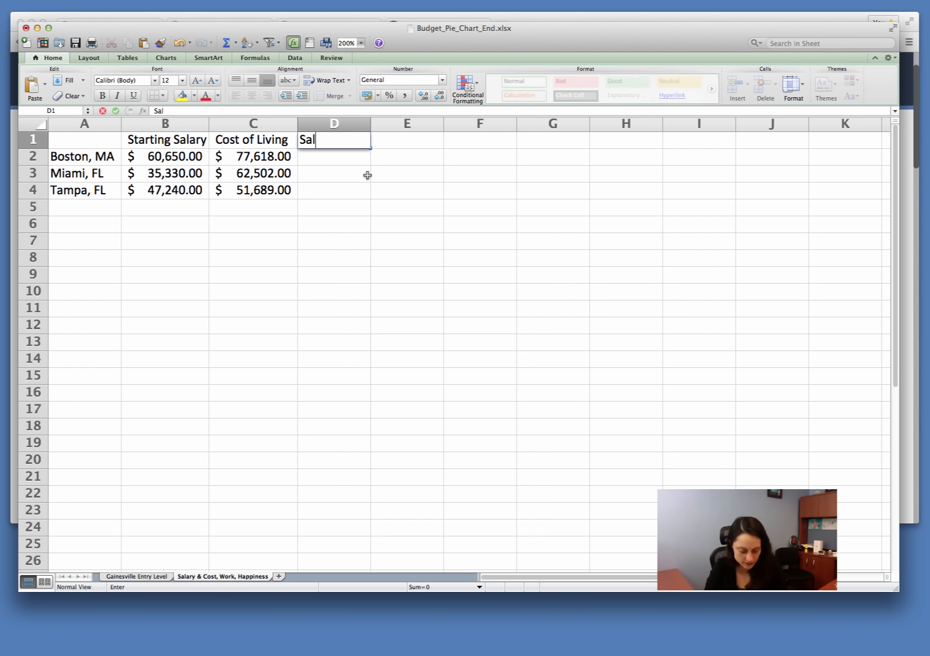
text(ary/)
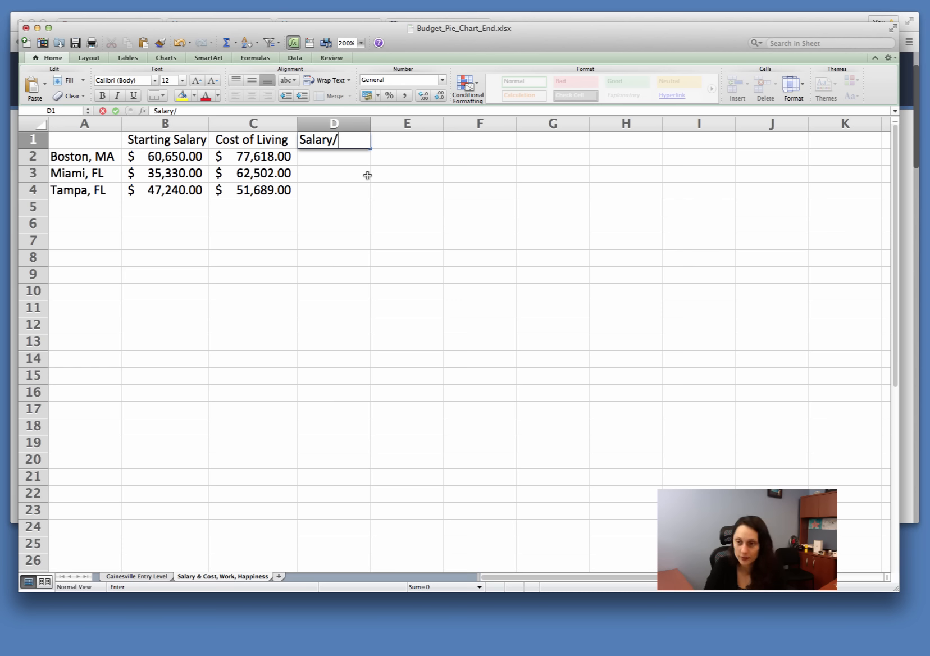
text(Cost)
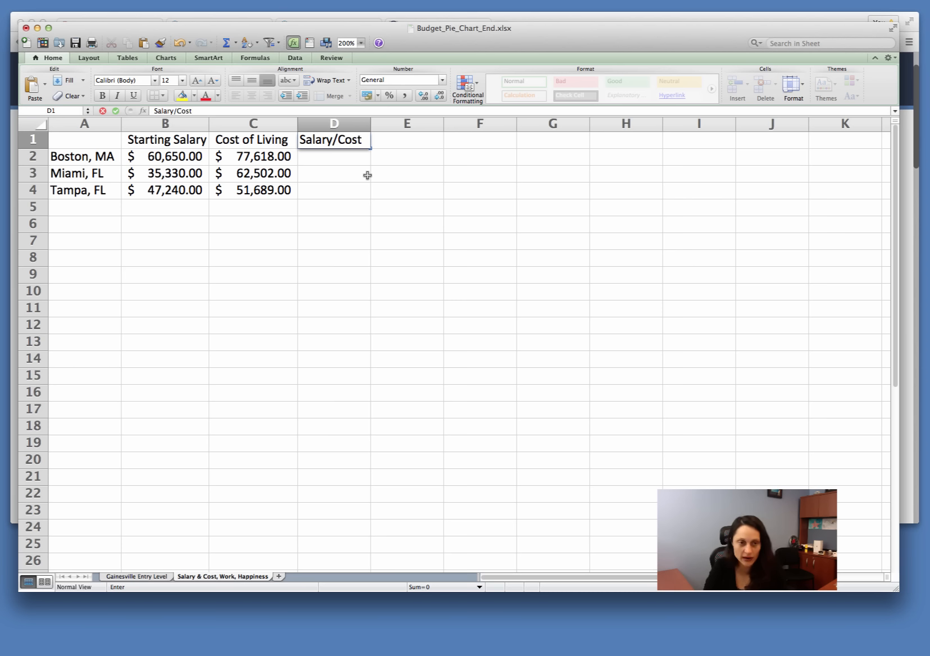
key(Return)
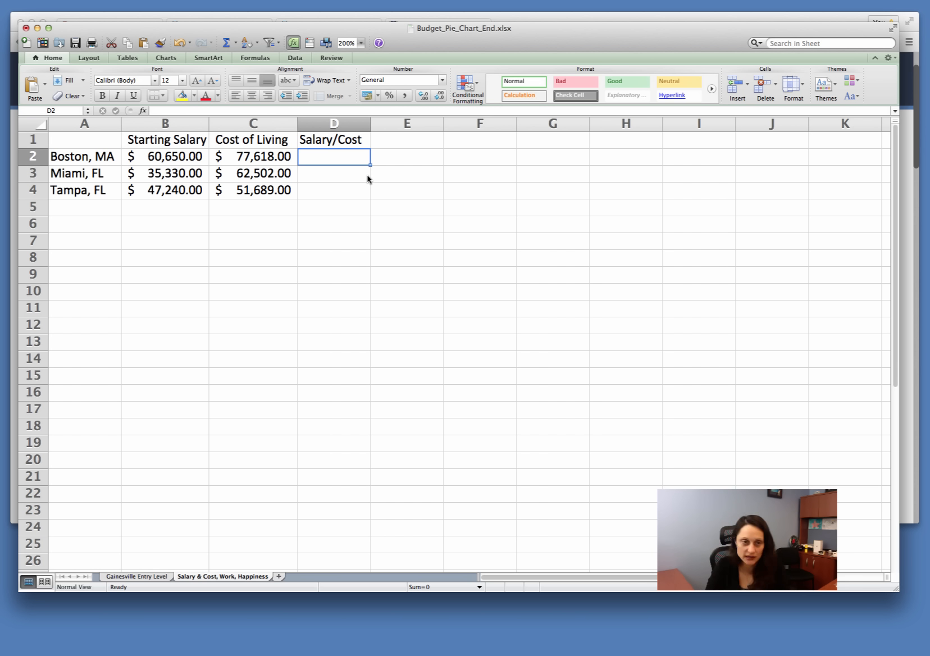
Step: Enter the formula =B2/C2 in D2 to divide Boston's starting salary by its cost of living
text(=)
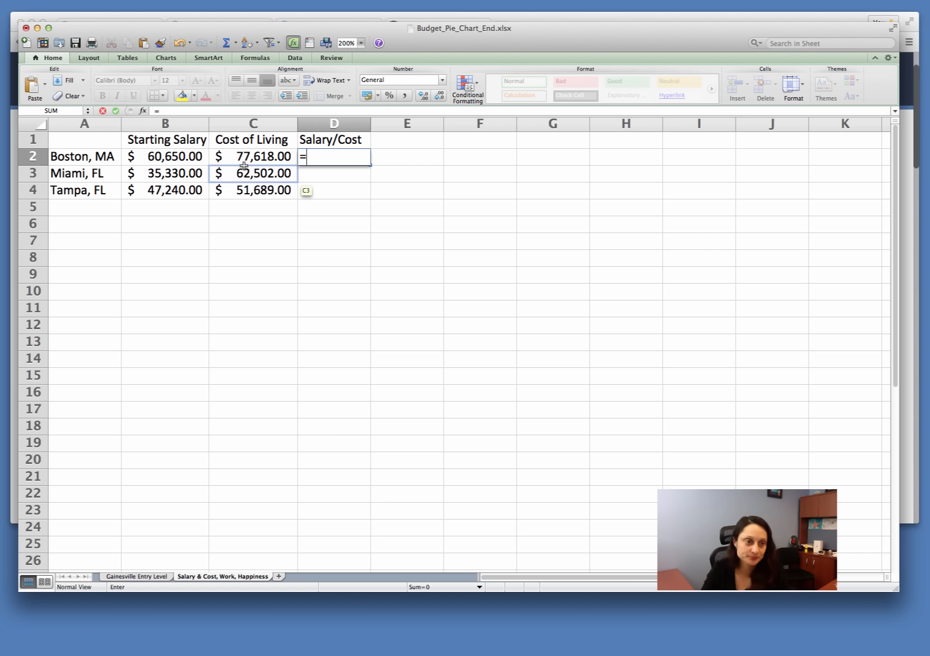
click(170, 158)
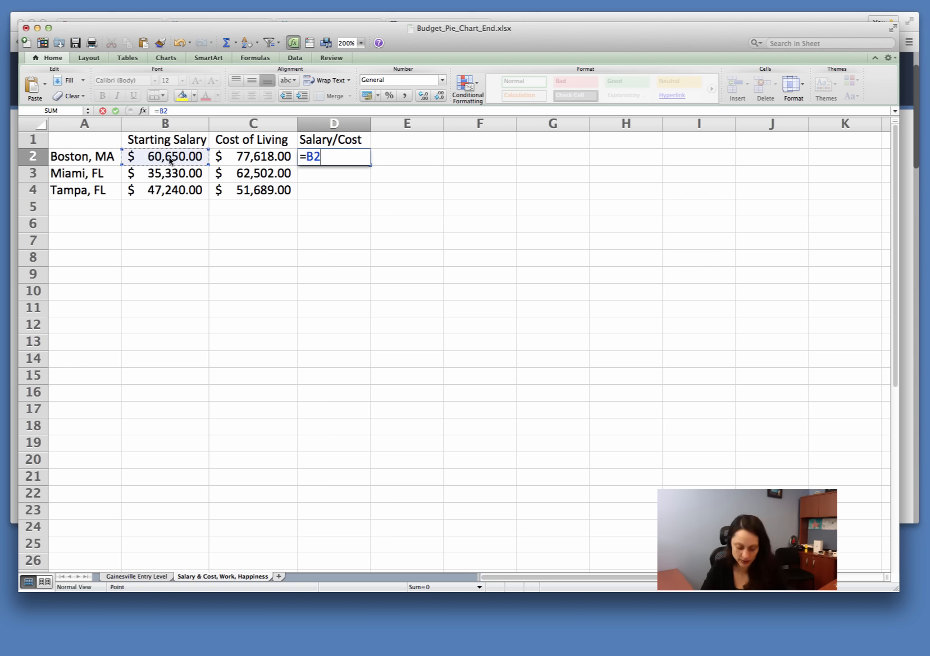
text(/)
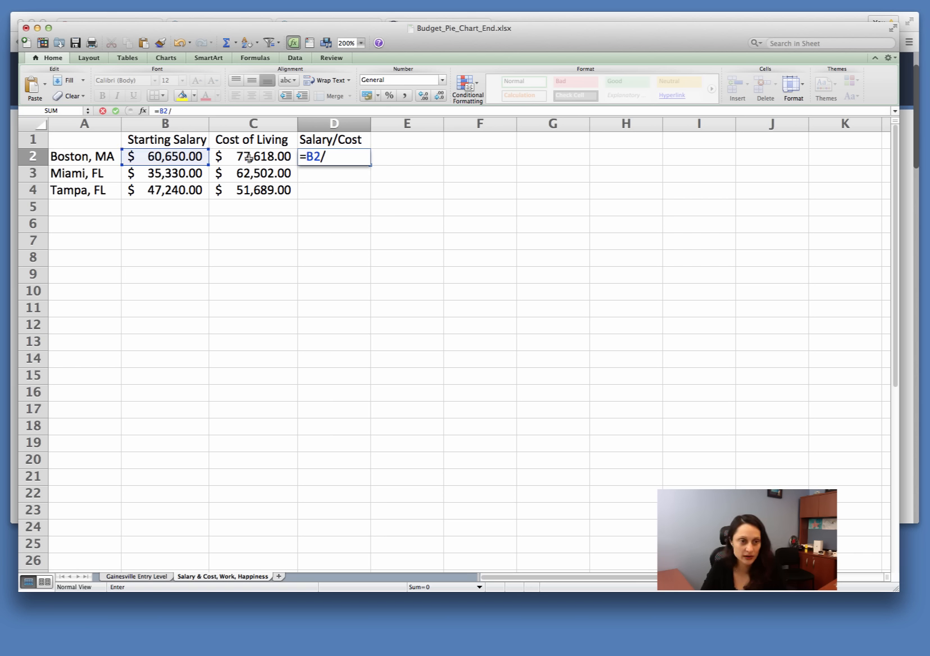
click(249, 158)
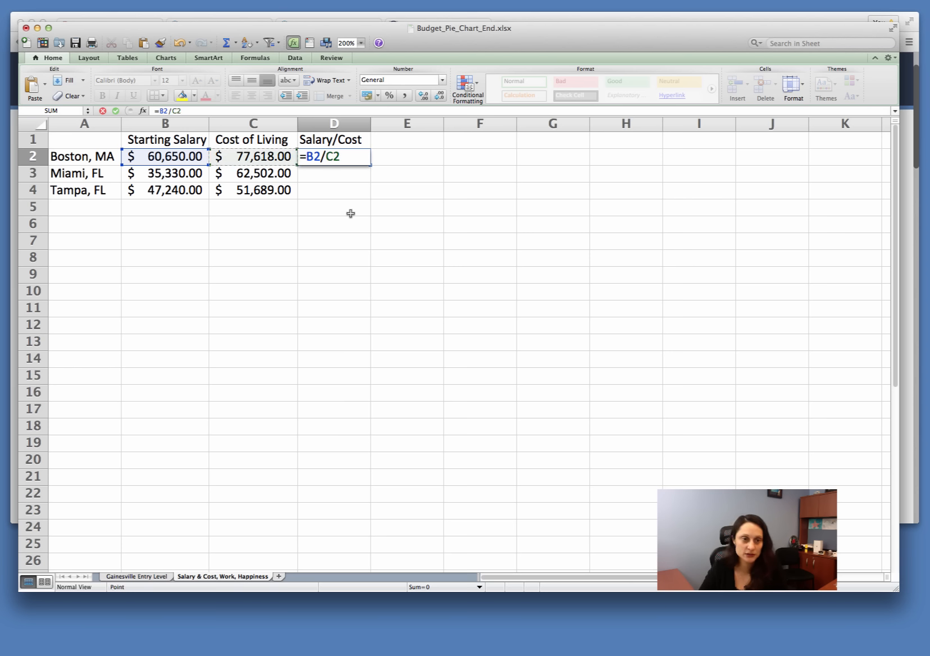
key(Return)
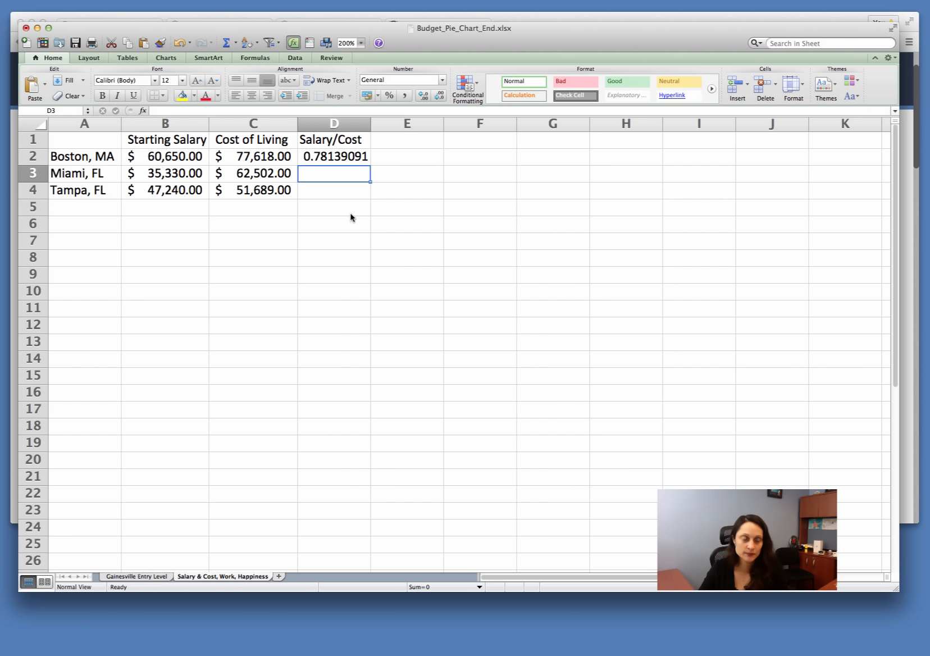
Step: Fill the ratio formula from D2 down to D4 and check the copied formulas for Miami and Tampa
click(336, 156)
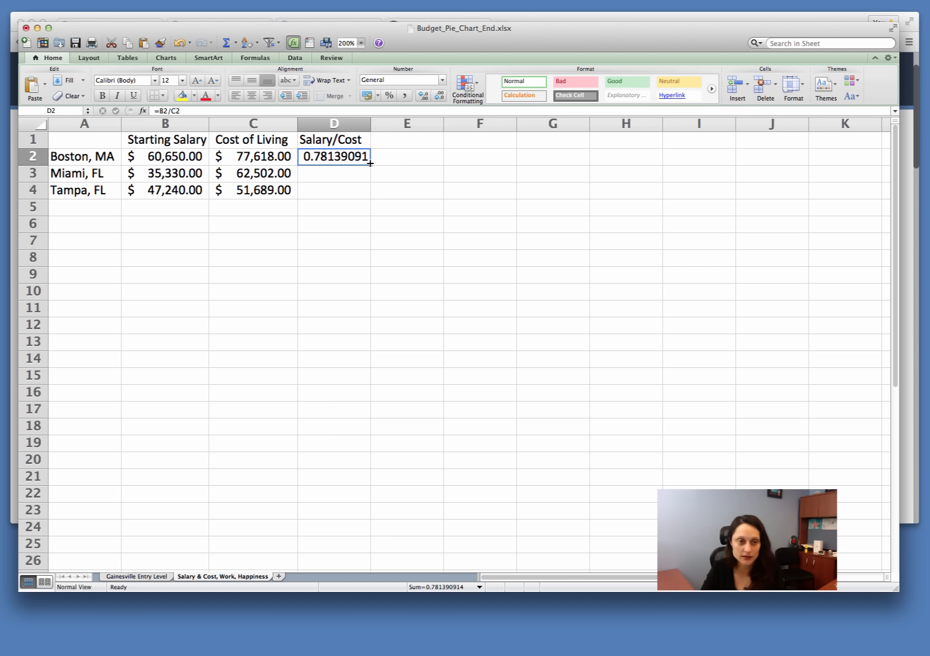
drag(370, 165, 370, 197)
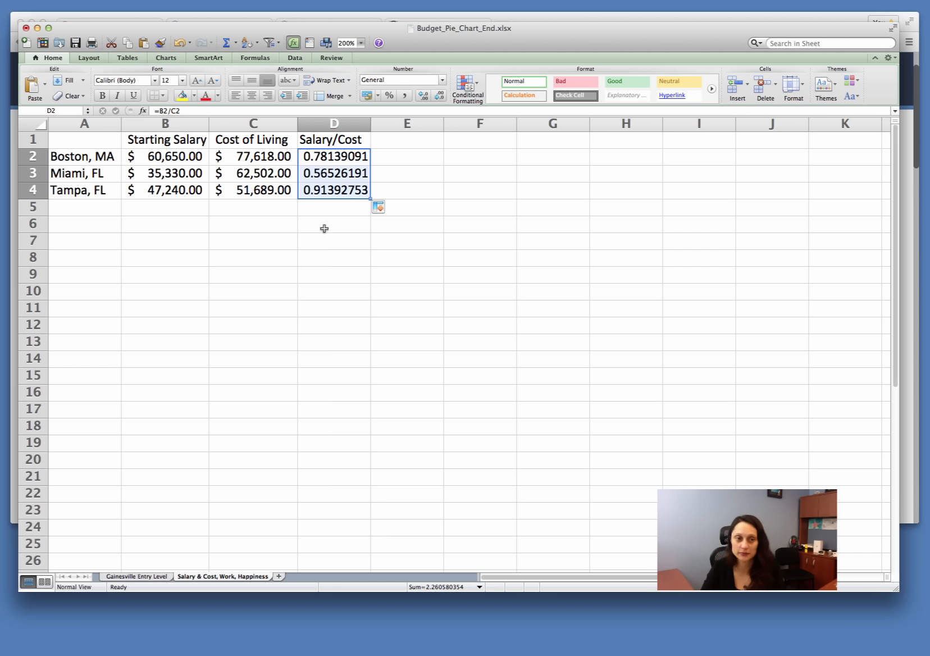
click(330, 171)
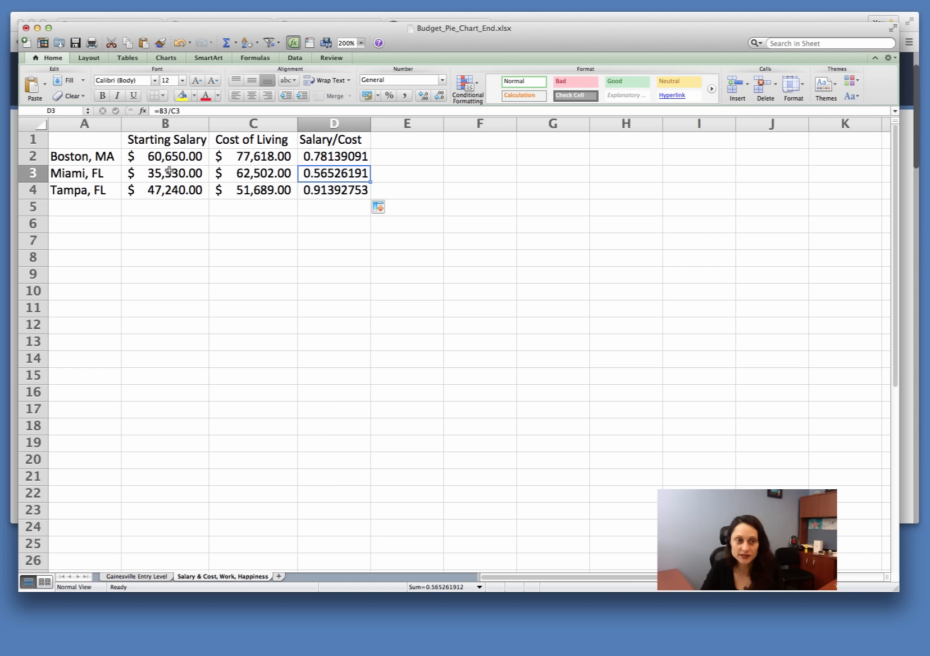
click(336, 188)
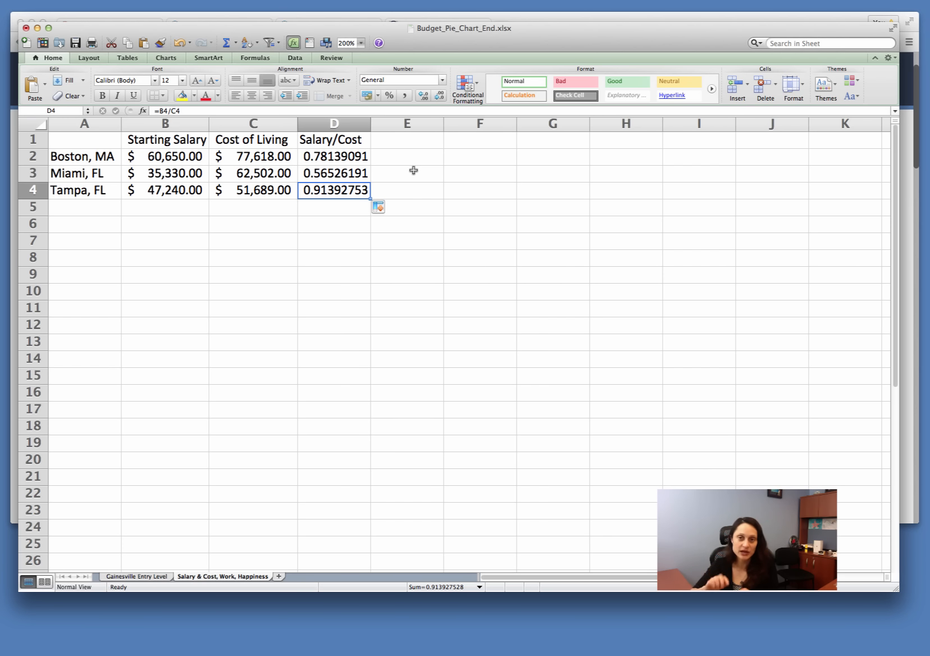
click(425, 203)
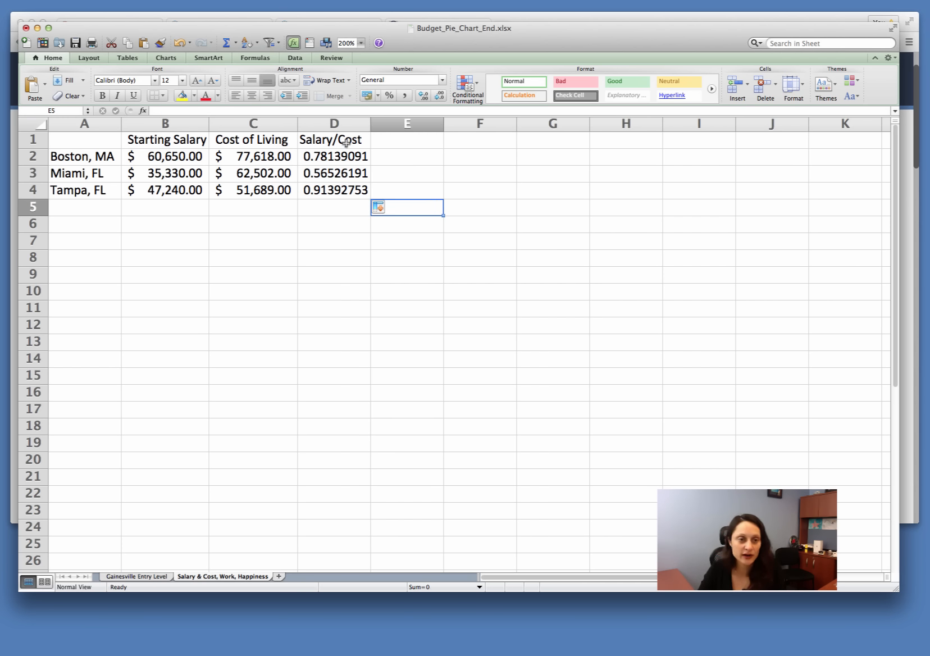
Step: Shade the Salary/Cost cells D1:D4 with a light gray fill
drag(346, 140, 362, 191)
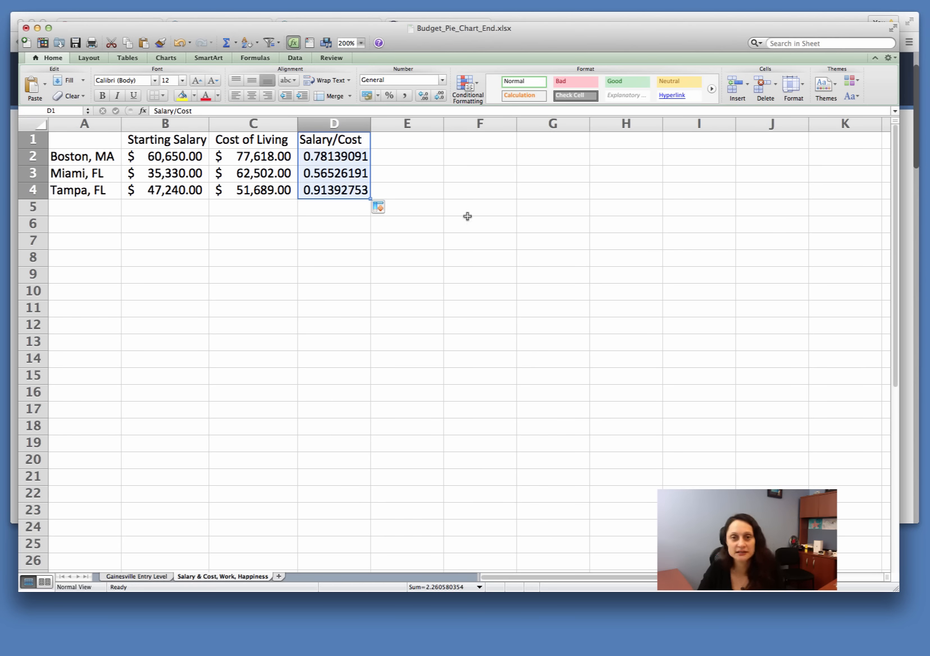
click(194, 96)
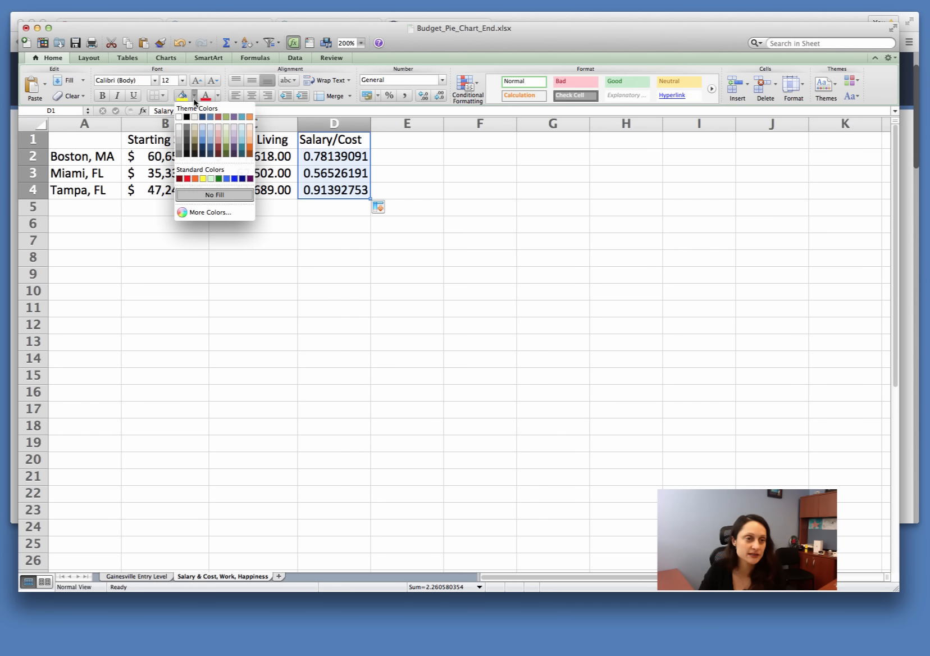
click(179, 134)
click(497, 276)
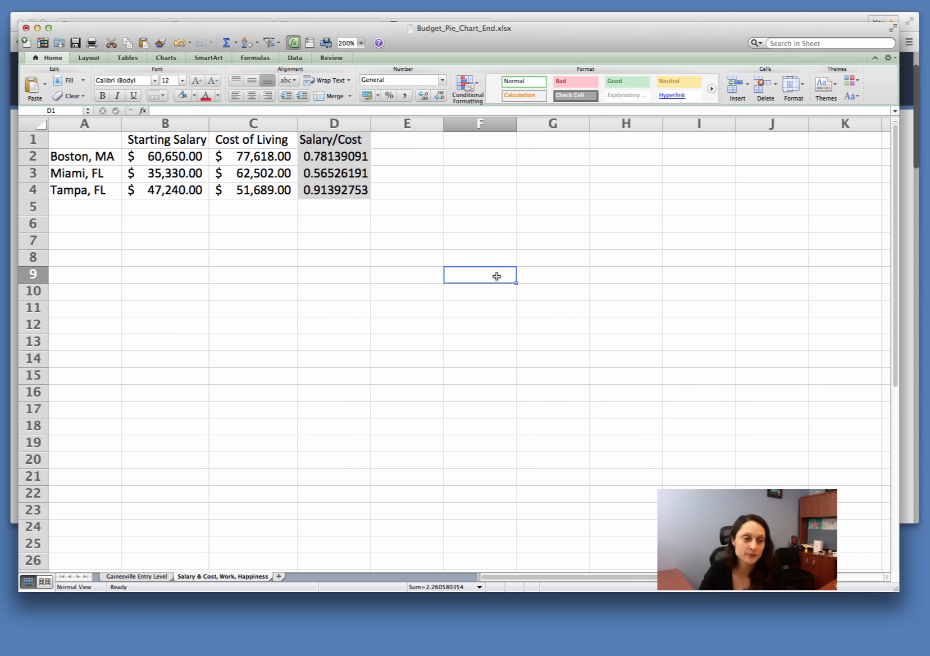
click(388, 137)
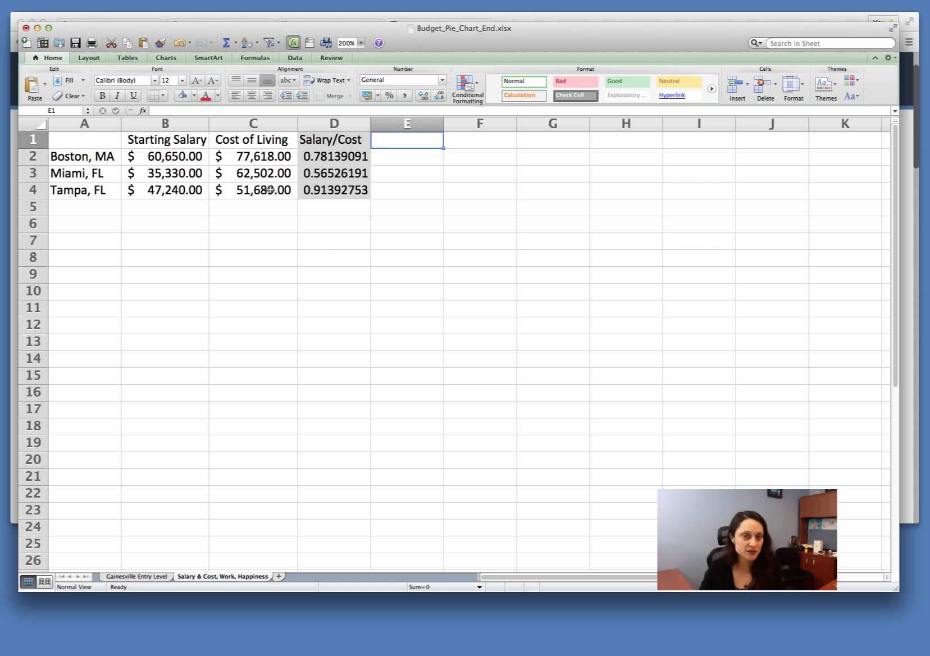
click(349, 140)
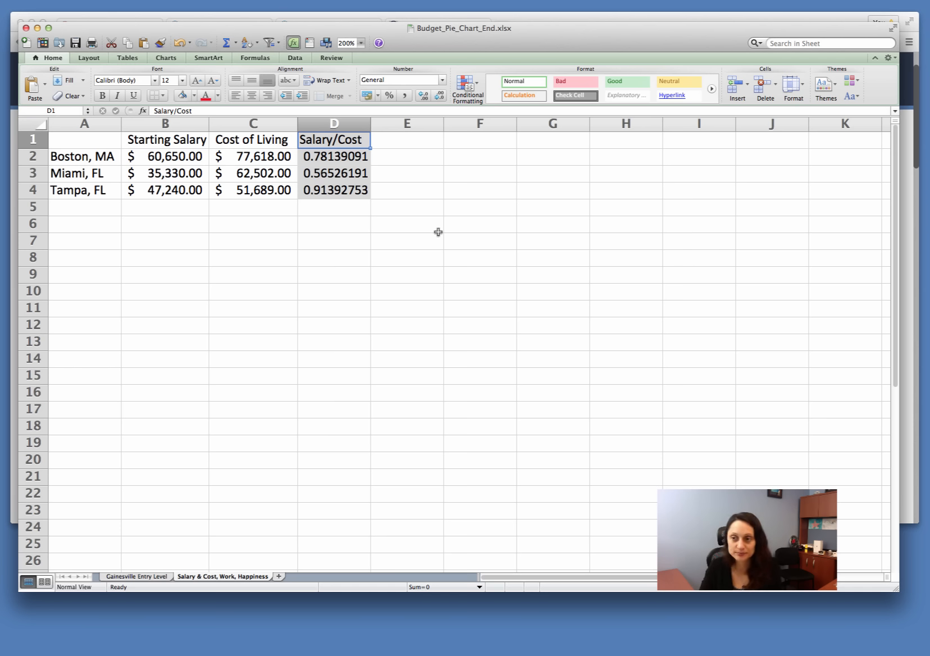
Step: Add the column headings Work in E1 and Happiness in F1
click(458, 238)
click(399, 138)
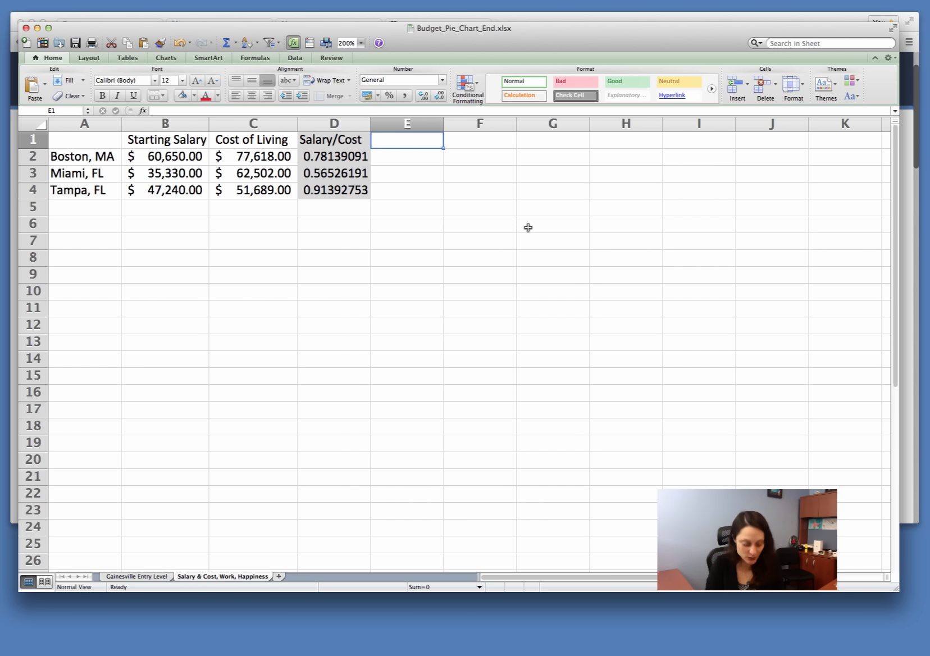
text(Work)
key(Return)
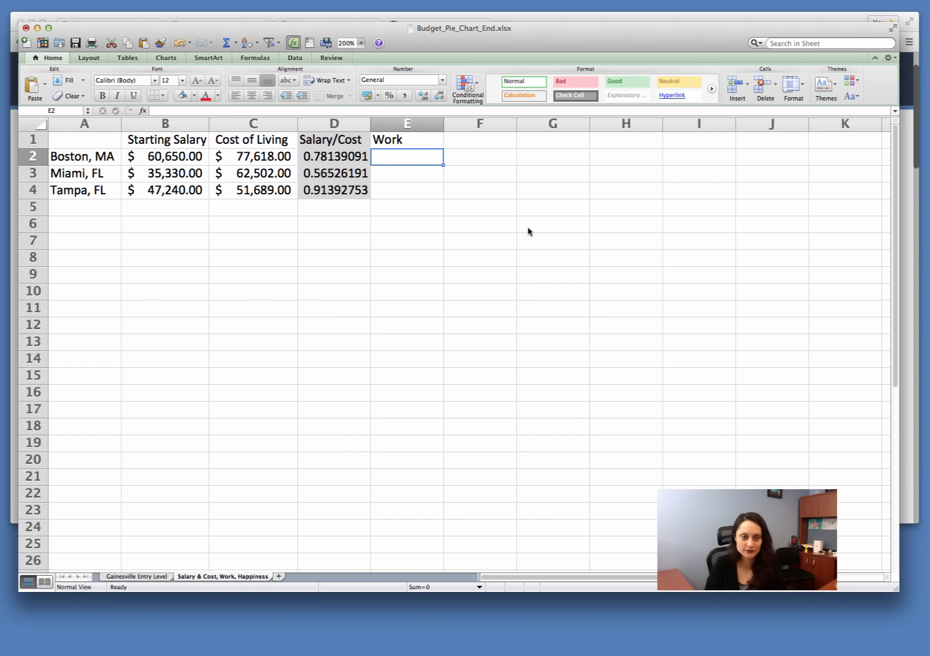
key(Up)
key(Right)
text(H)
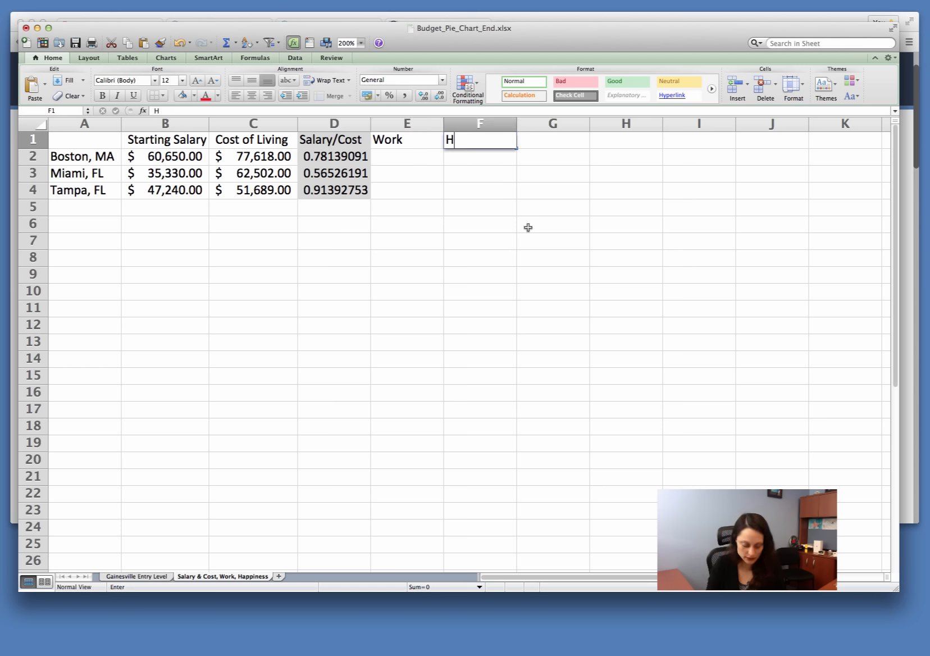
text(appi)
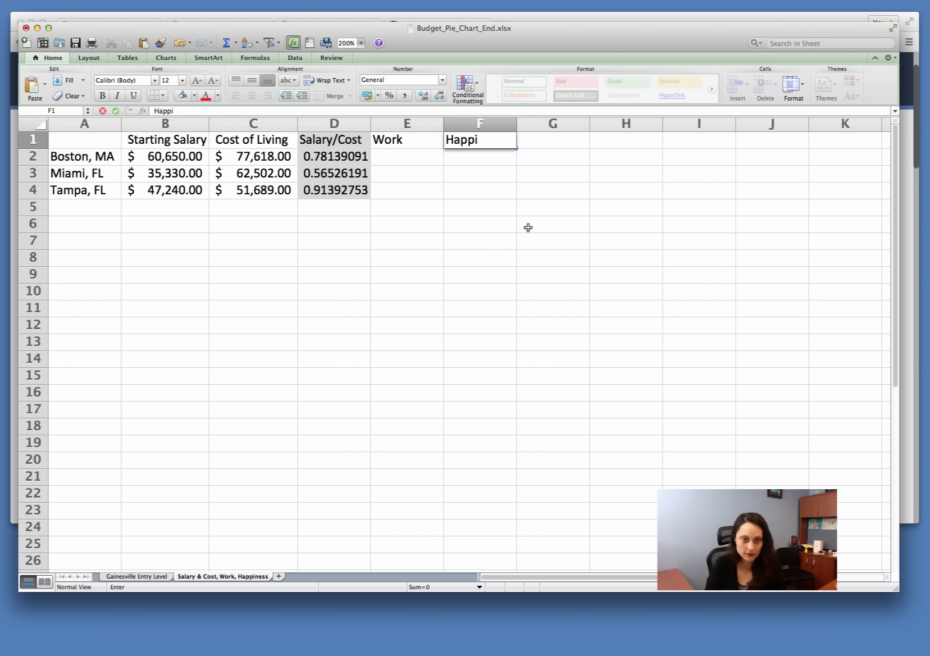
text(ness)
key(Return)
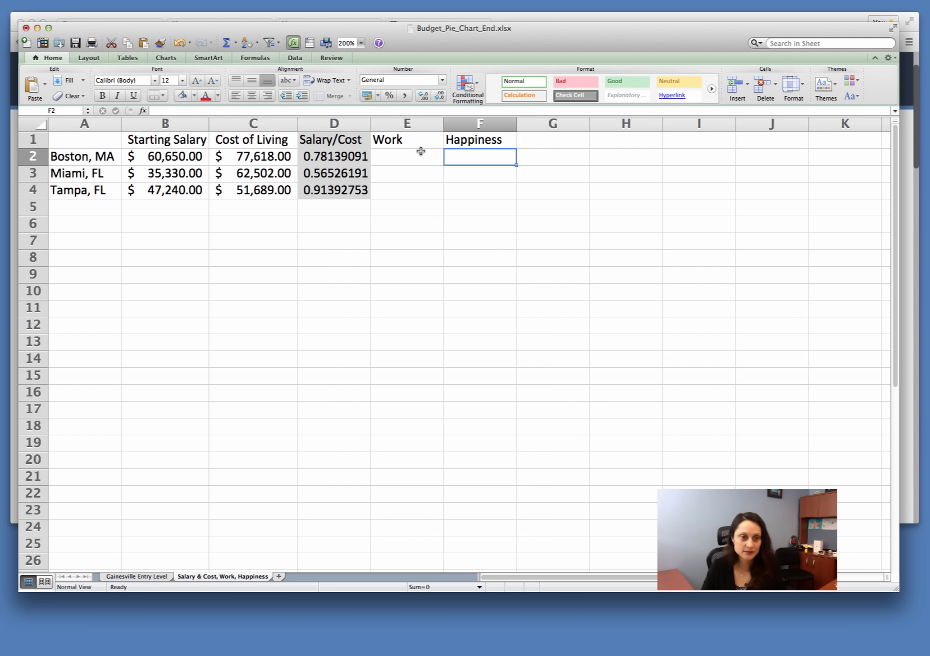
click(383, 154)
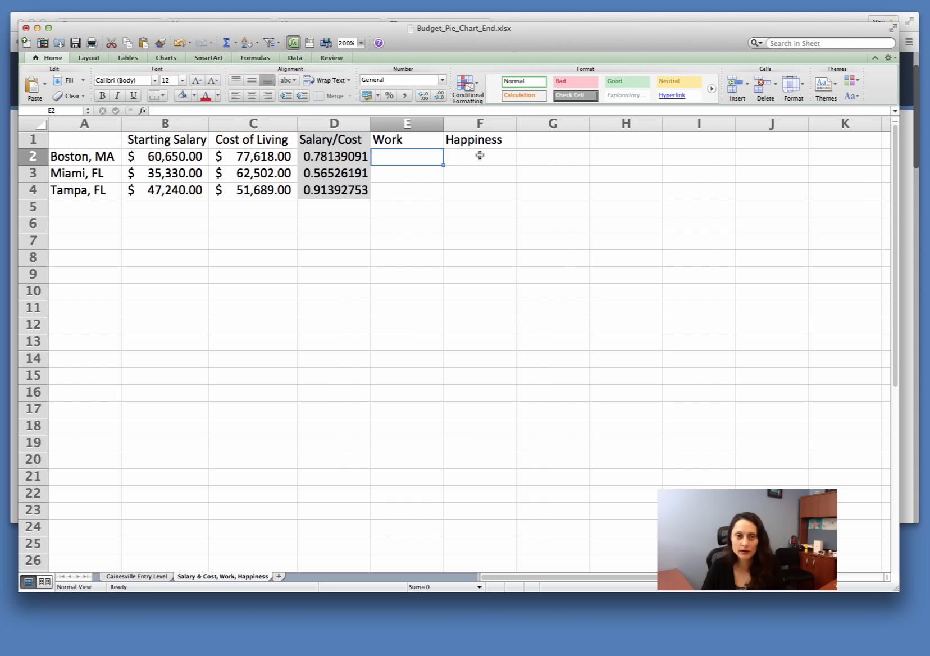
click(480, 155)
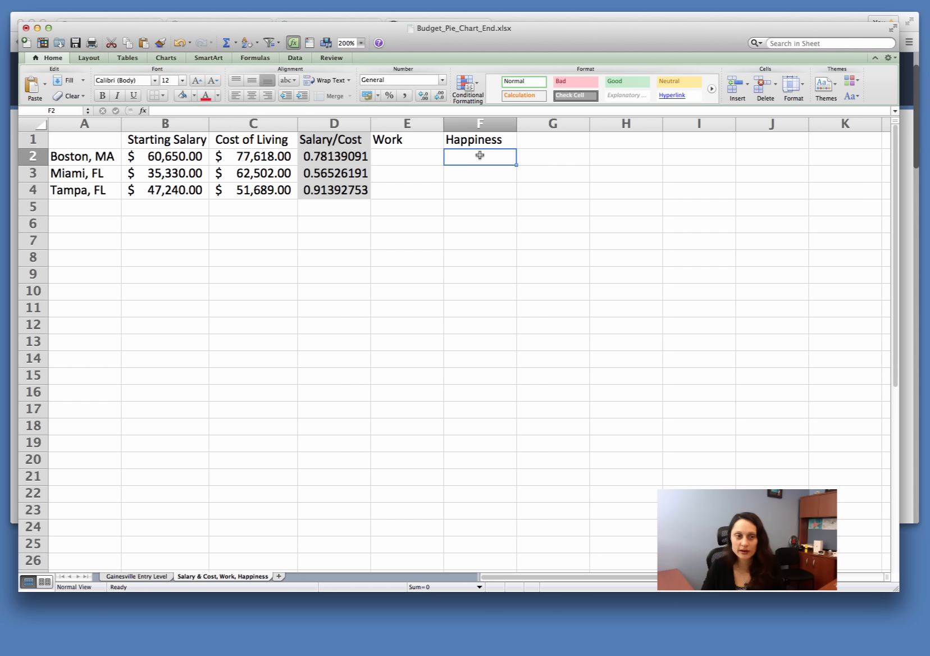
click(391, 175)
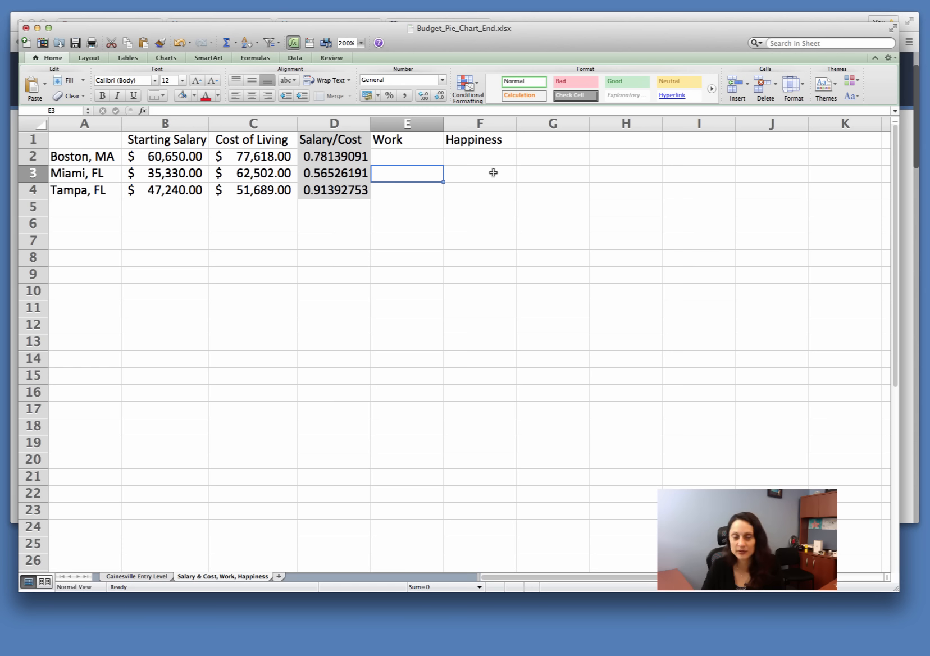
click(492, 172)
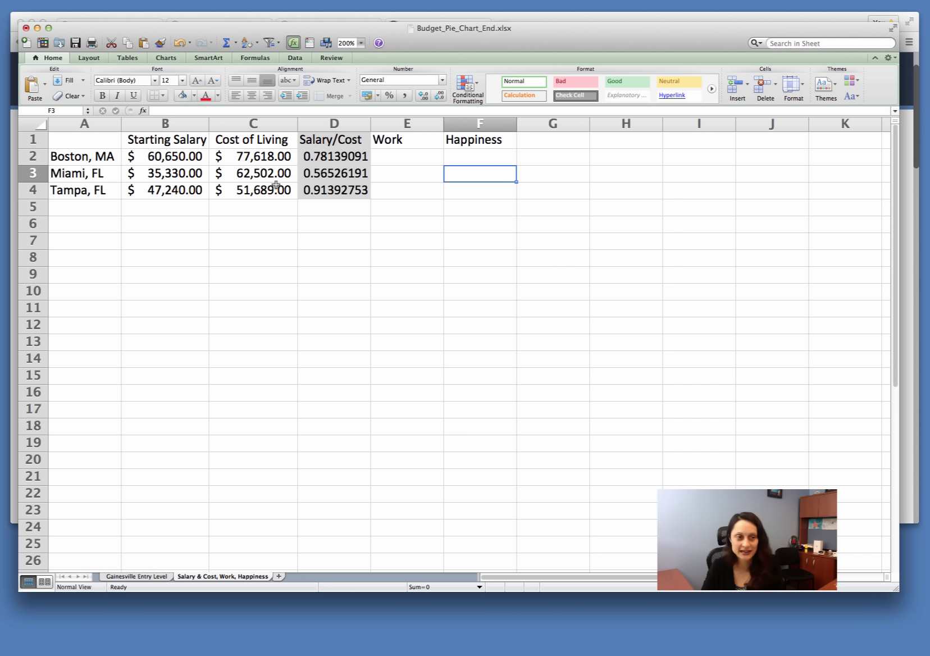
click(409, 189)
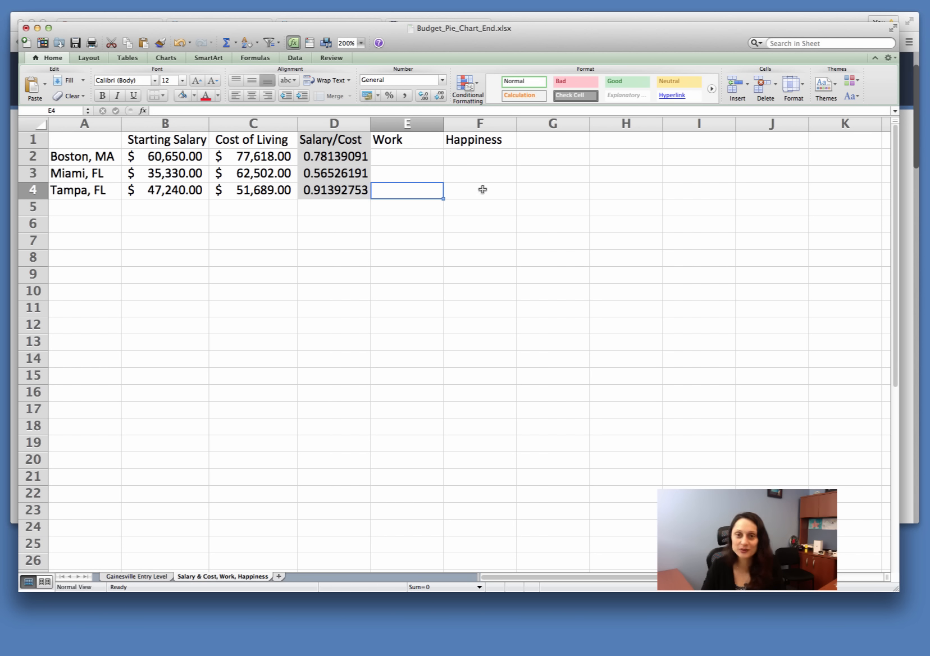
click(483, 189)
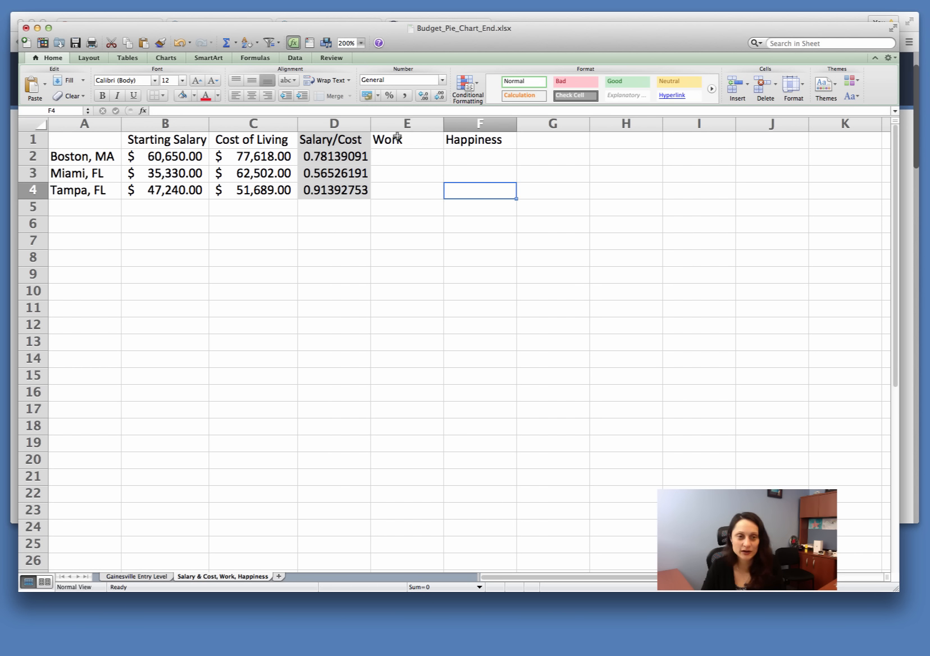
Step: Shade the Work and Happiness cells E1:F4 light gray and narrow columns E and F to fit their headings
drag(393, 138, 491, 191)
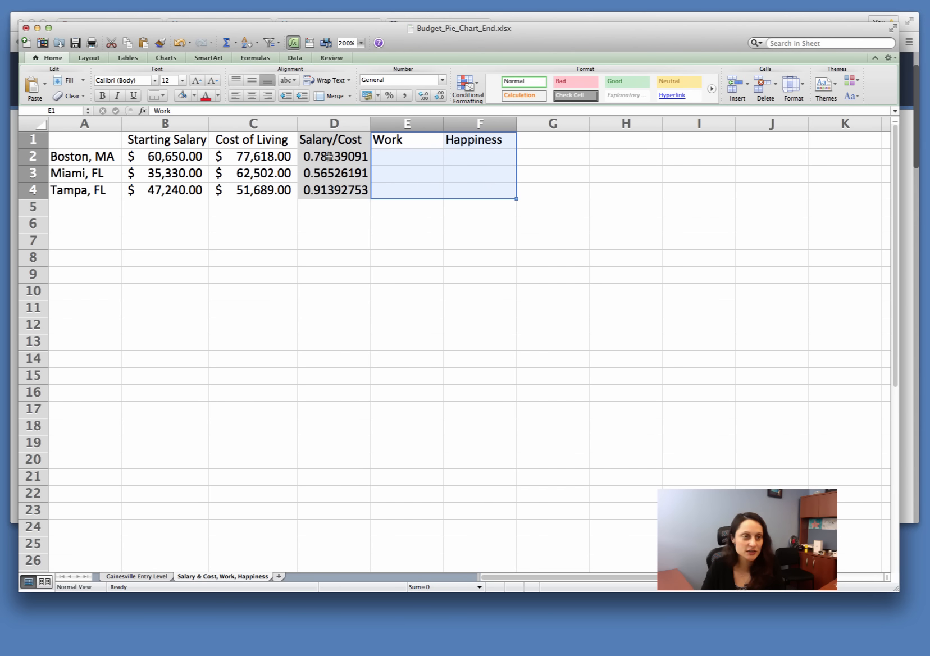
click(180, 96)
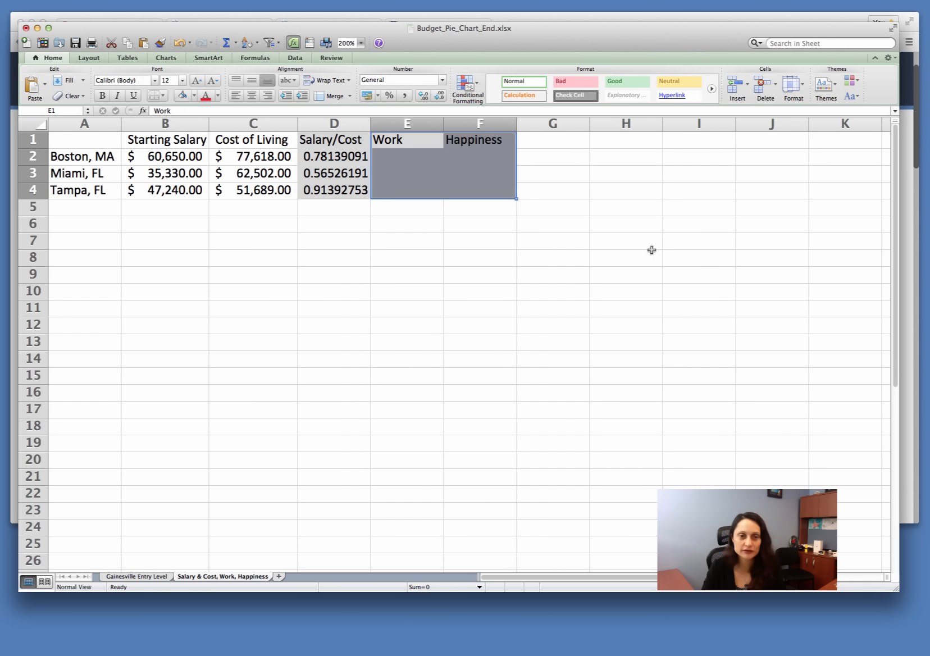
click(574, 240)
drag(443, 123, 409, 123)
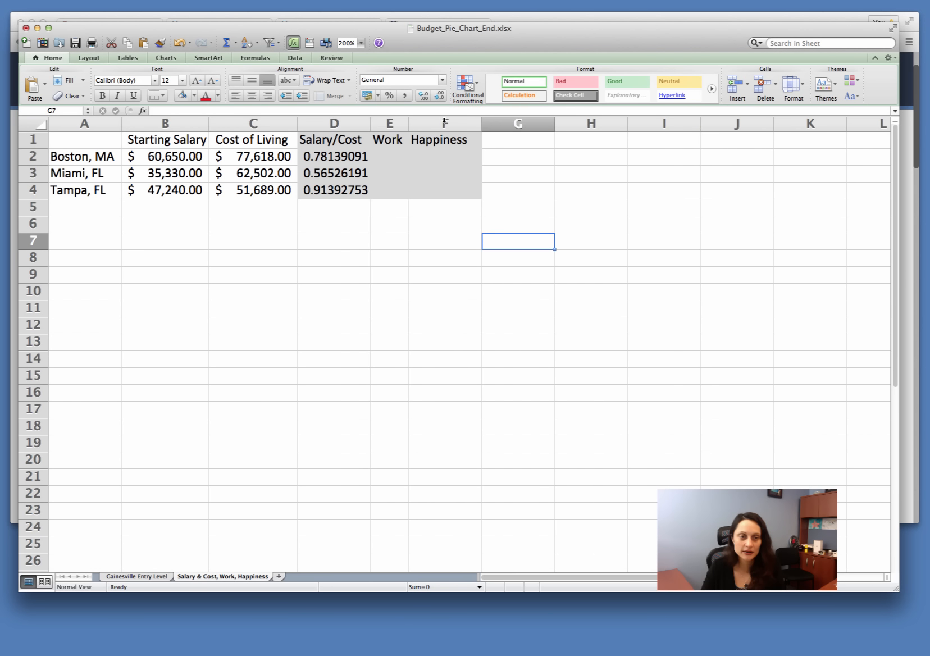
drag(482, 123, 475, 123)
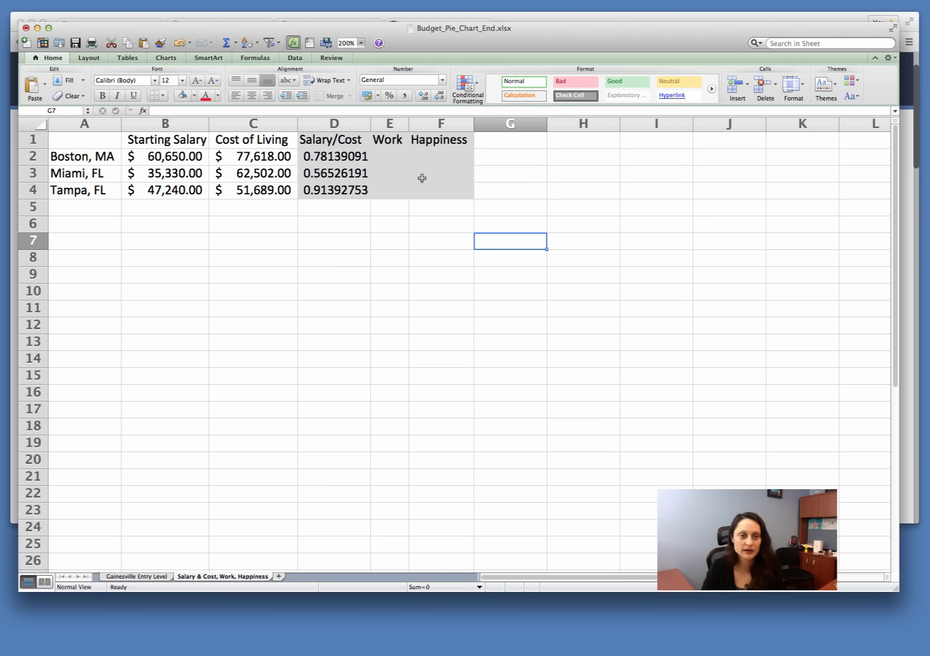
click(443, 183)
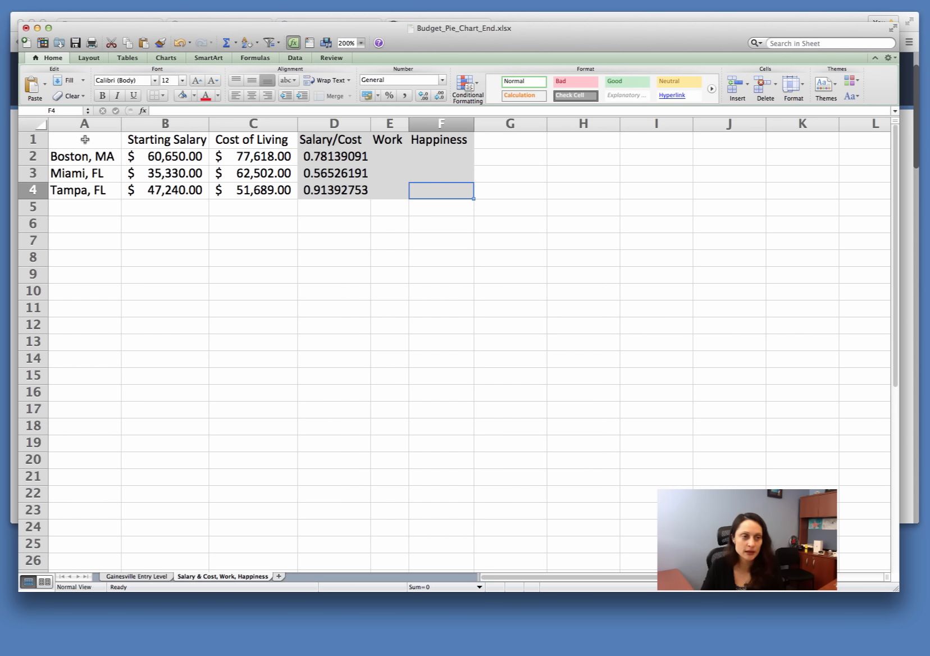
Step: Apply all borders to the comparison table A1:F4
drag(83, 139, 449, 189)
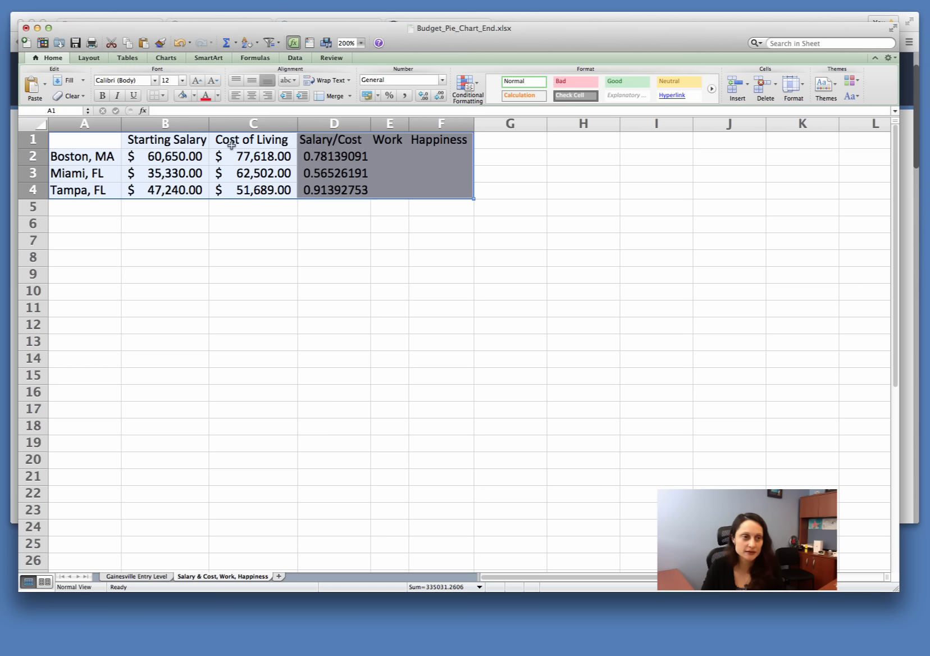
click(162, 95)
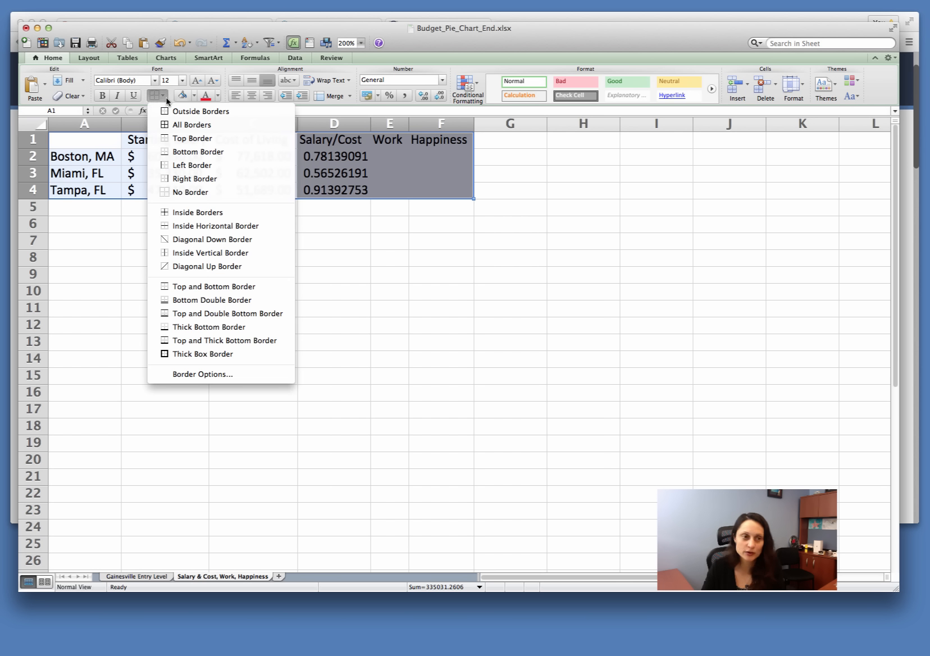
click(188, 125)
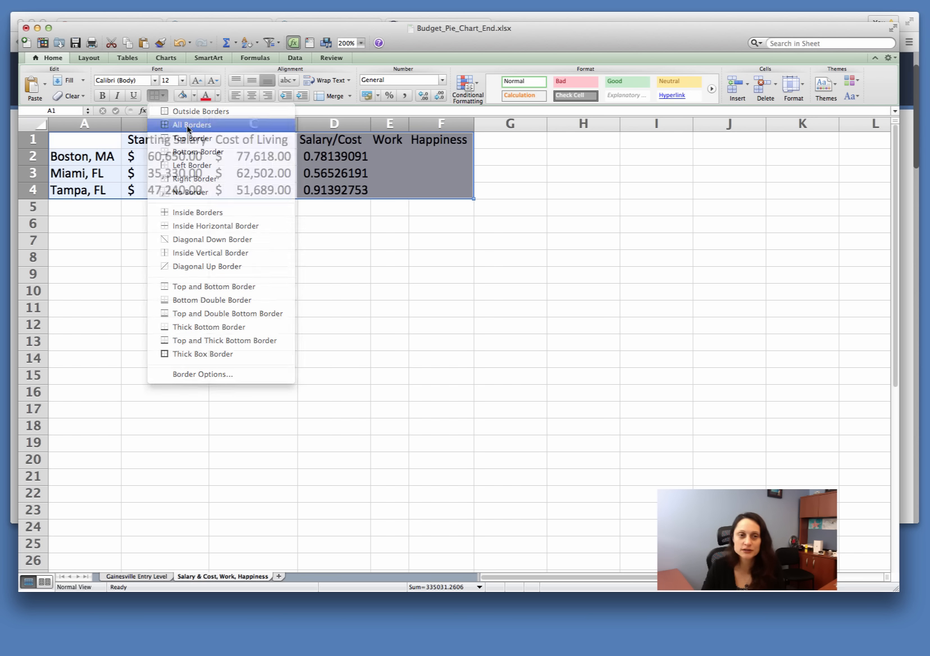
click(542, 239)
Step: Enter the Work ratings 1 for Boston, 0.7 for Miami and 0.5 for Tampa in E2:E4
click(388, 155)
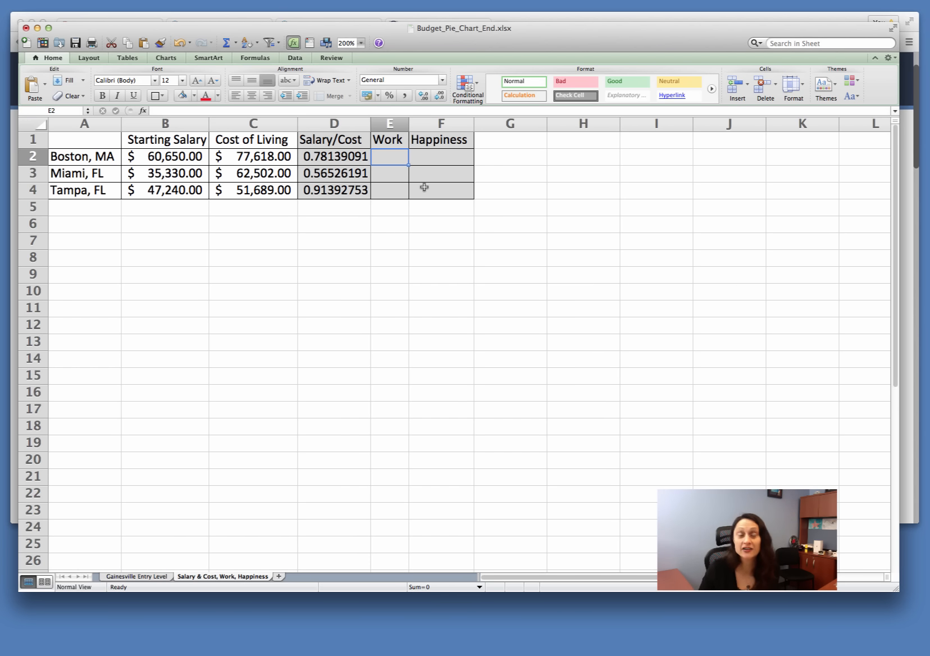
text(1)
key(Return)
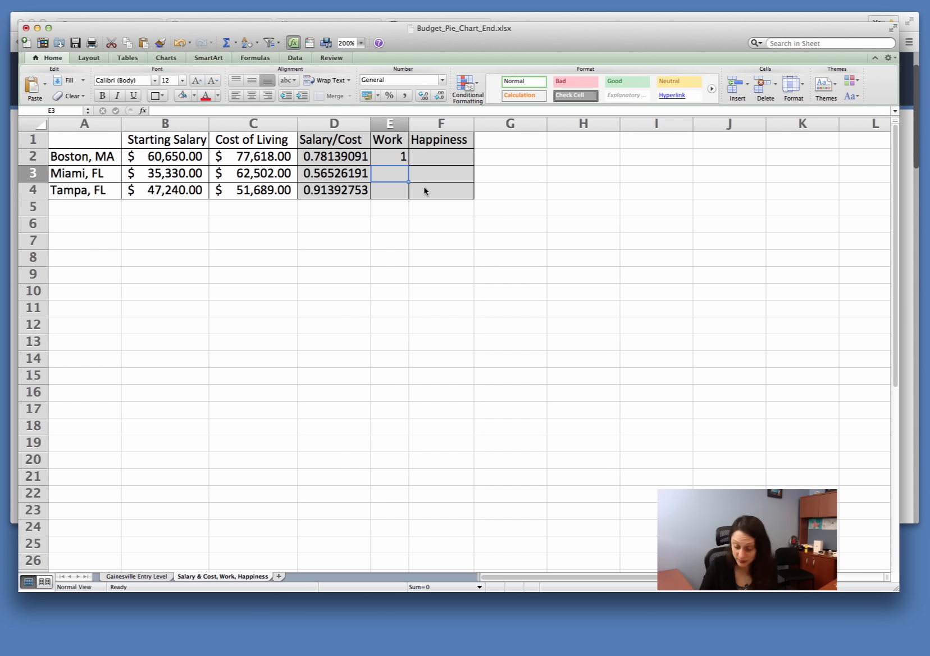
text(0.7)
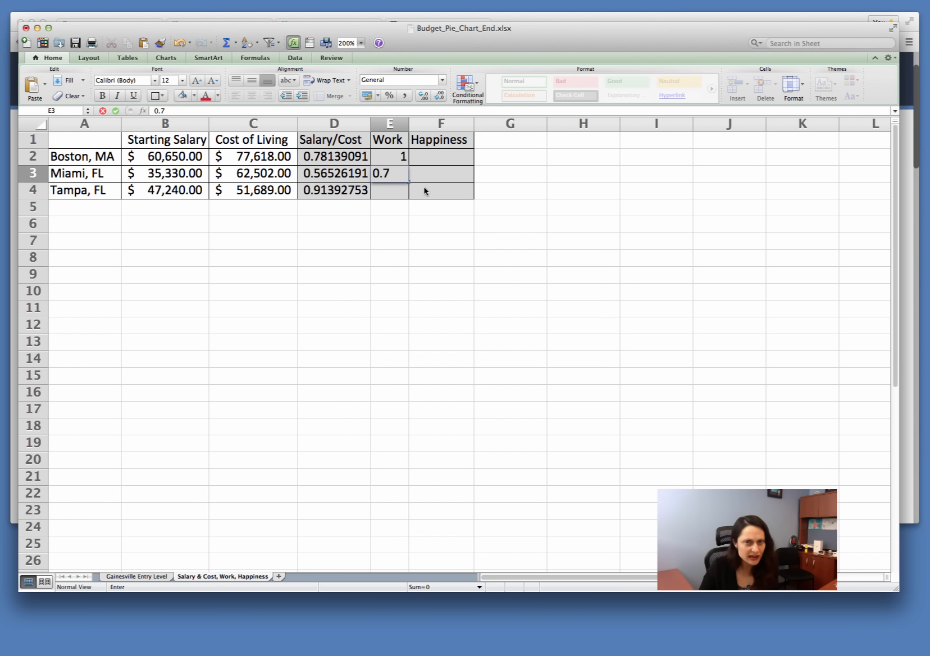
key(Return)
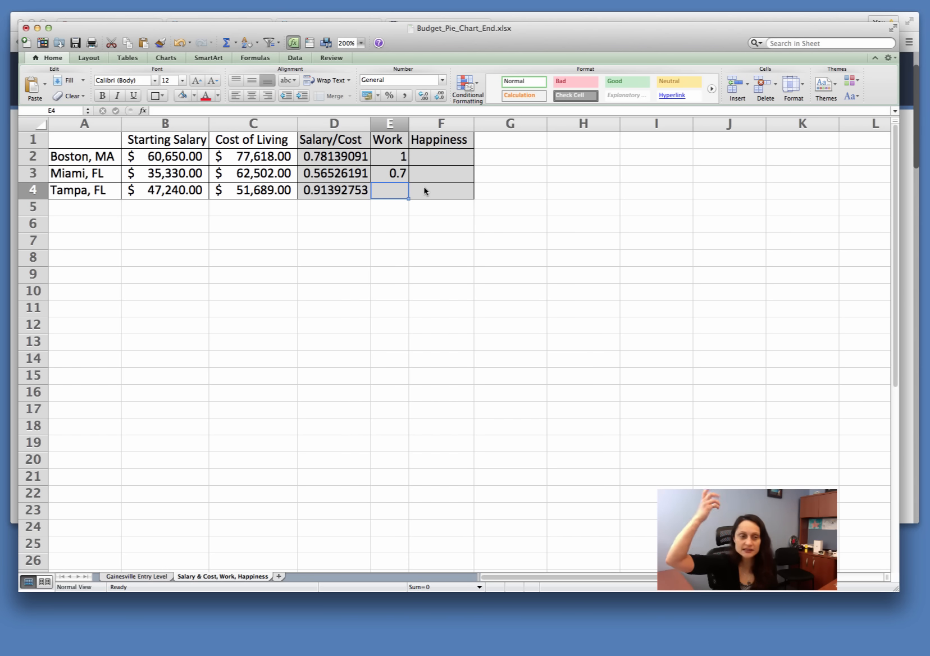
text(0.)
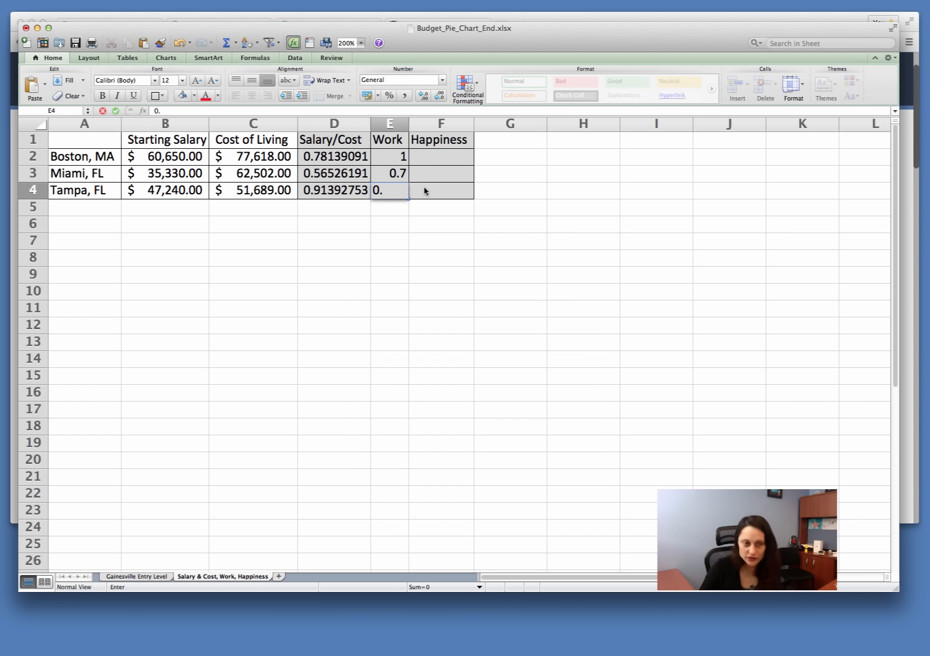
text(5)
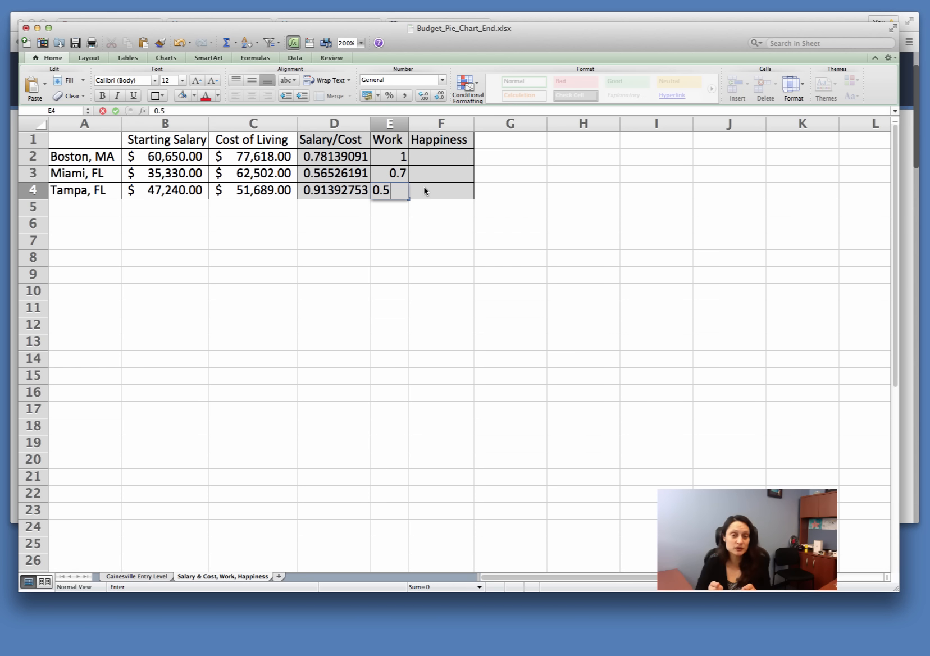
key(Return)
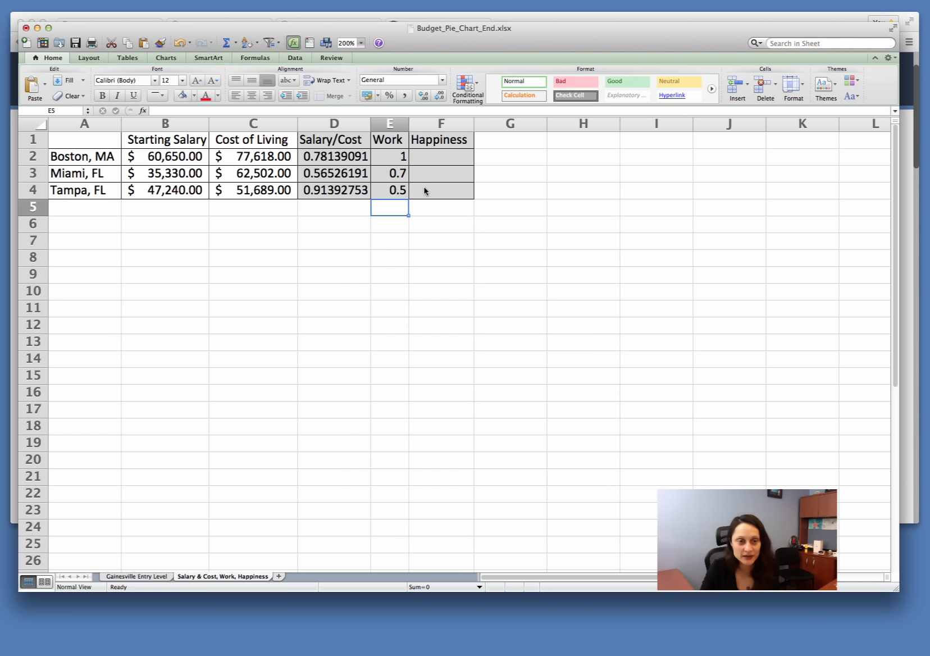
Step: Enter the Happiness ratings 0.7 for Boston, 0.8 for Miami and 1 for Tampa in F2:F4
click(430, 157)
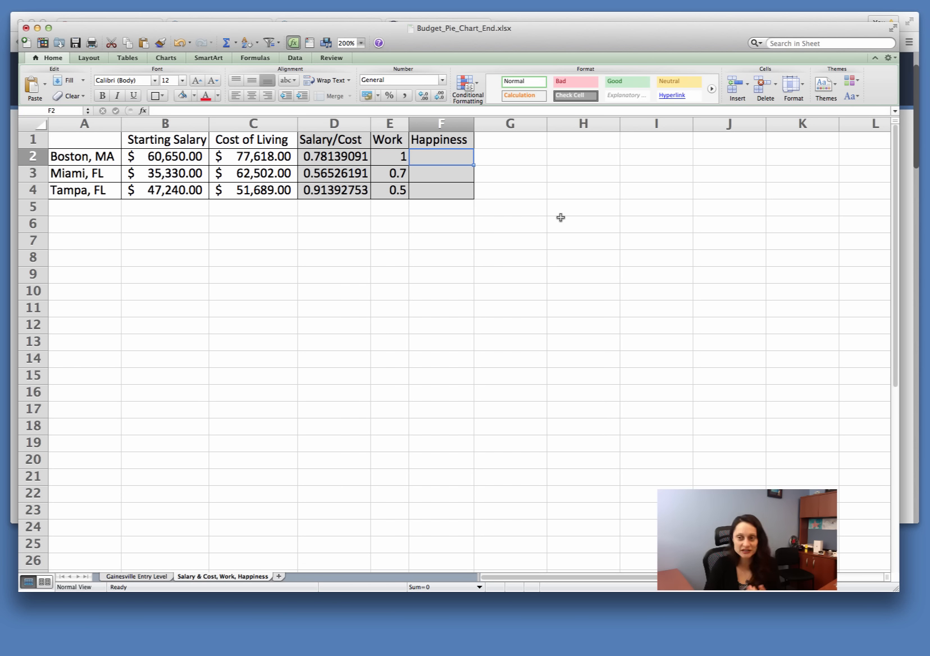
text(0.7)
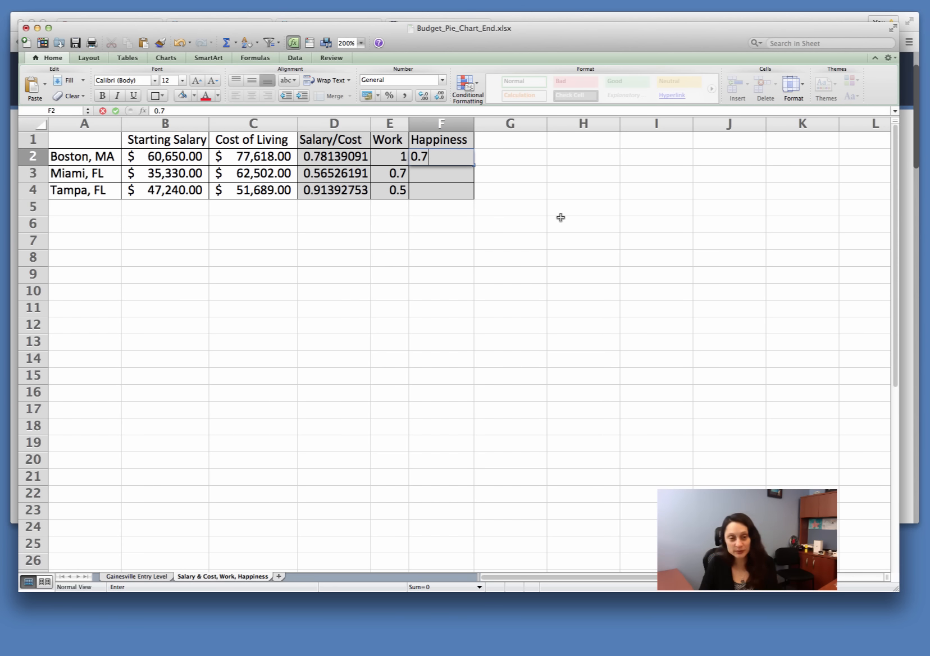
key(Return)
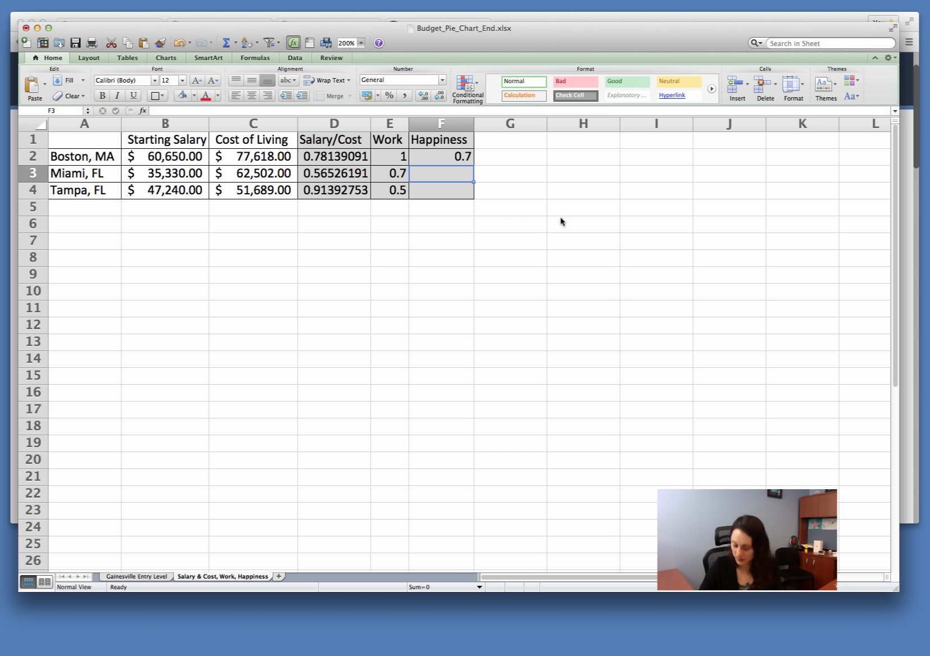
text(0.8)
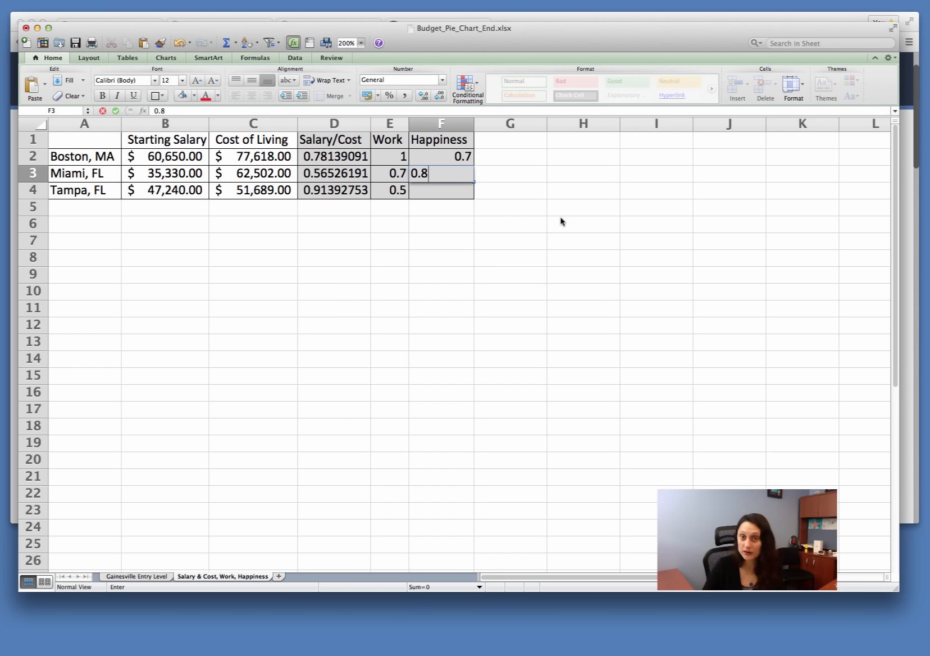
key(Return)
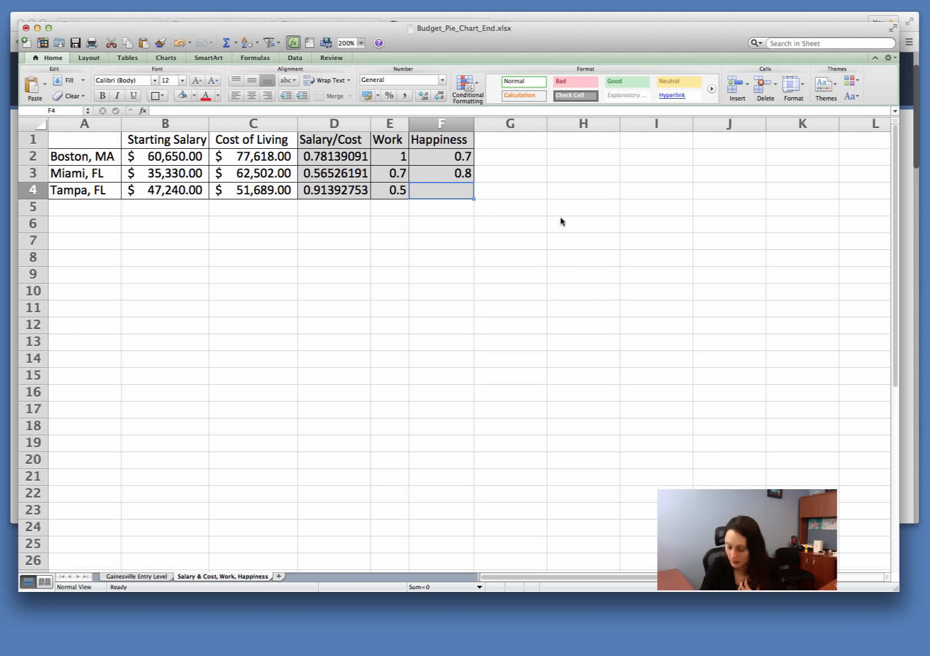
text(1)
key(Return)
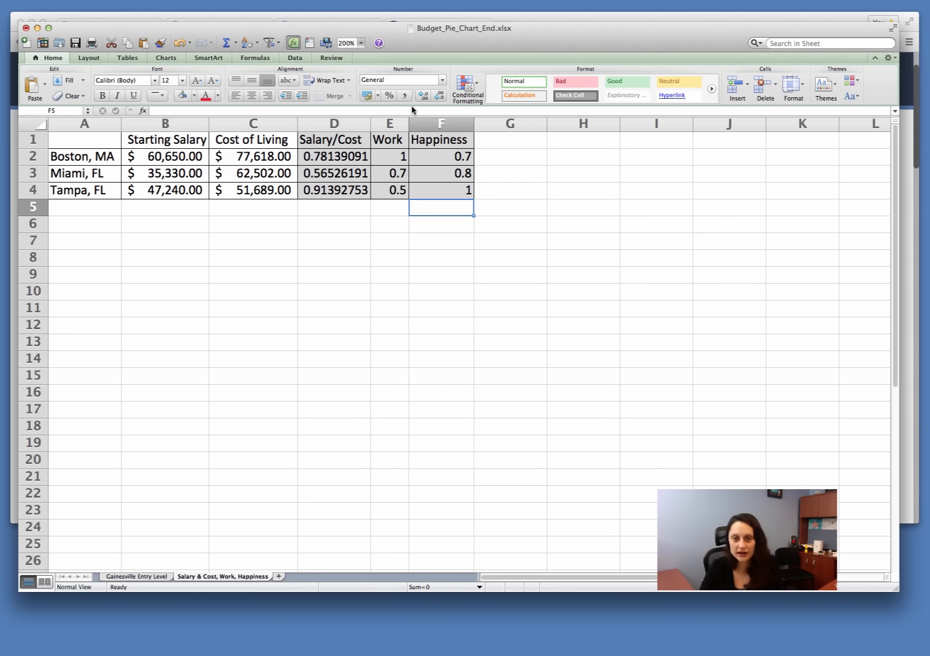
Step: Add the column heading Total of Factors in G1
click(511, 140)
text(T)
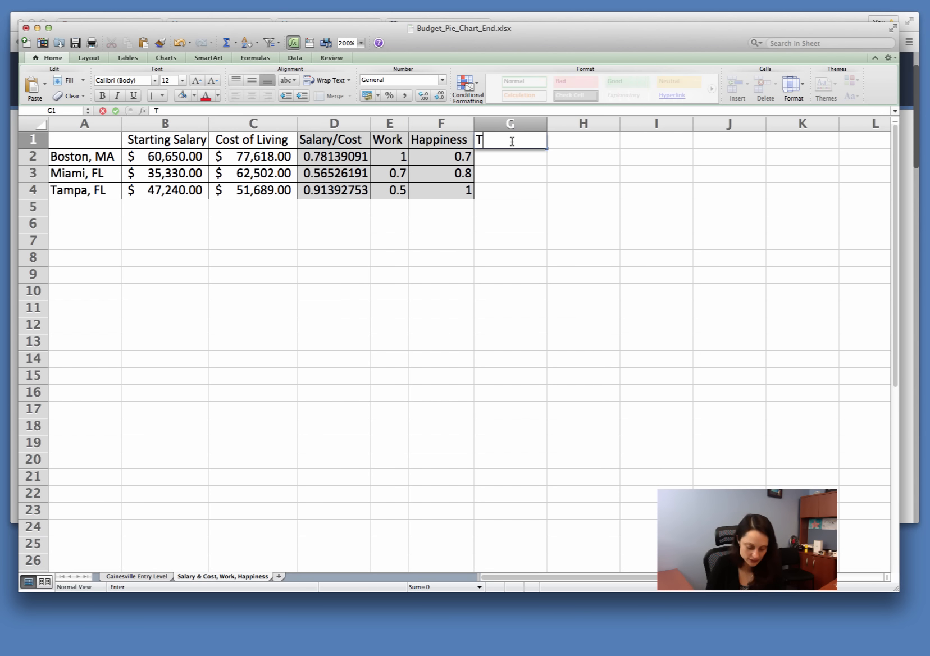
text(otal of Factors)
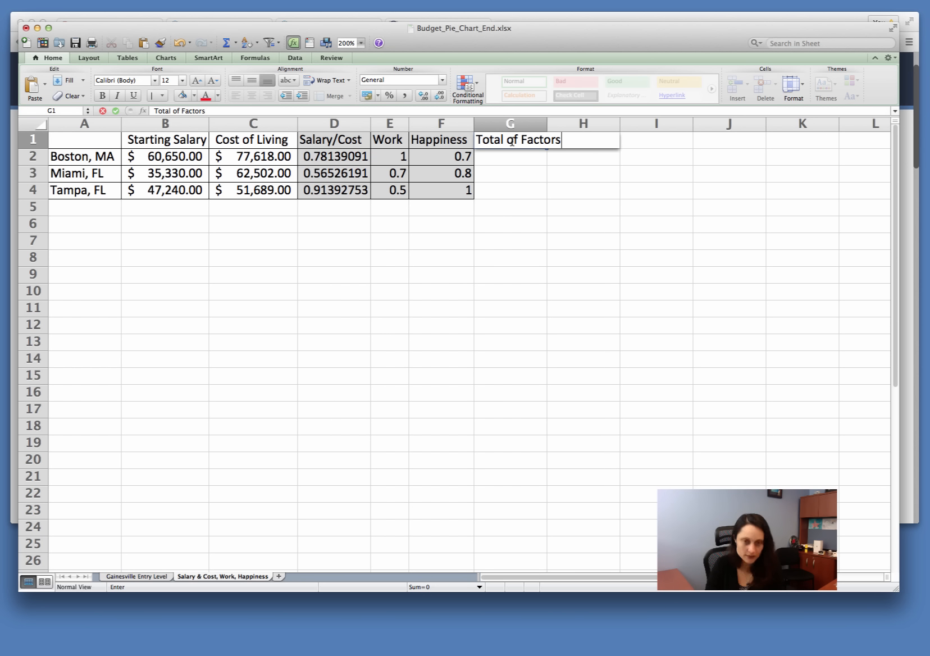
key(Return)
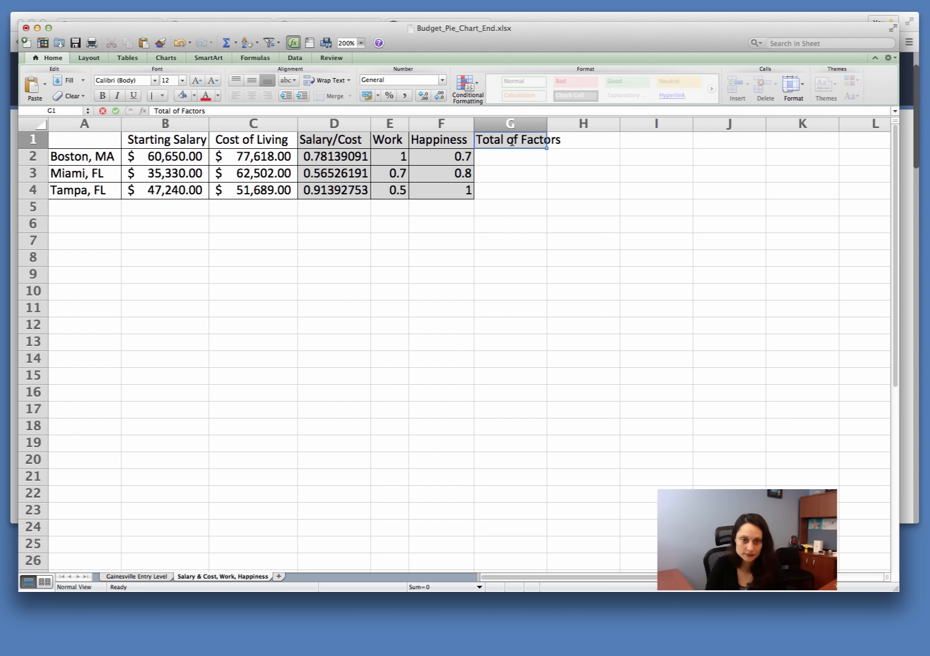
Step: Widen column G to fit the Total of Factors heading and shade G1:G4 light blue
drag(550, 126, 567, 126)
drag(511, 140, 517, 187)
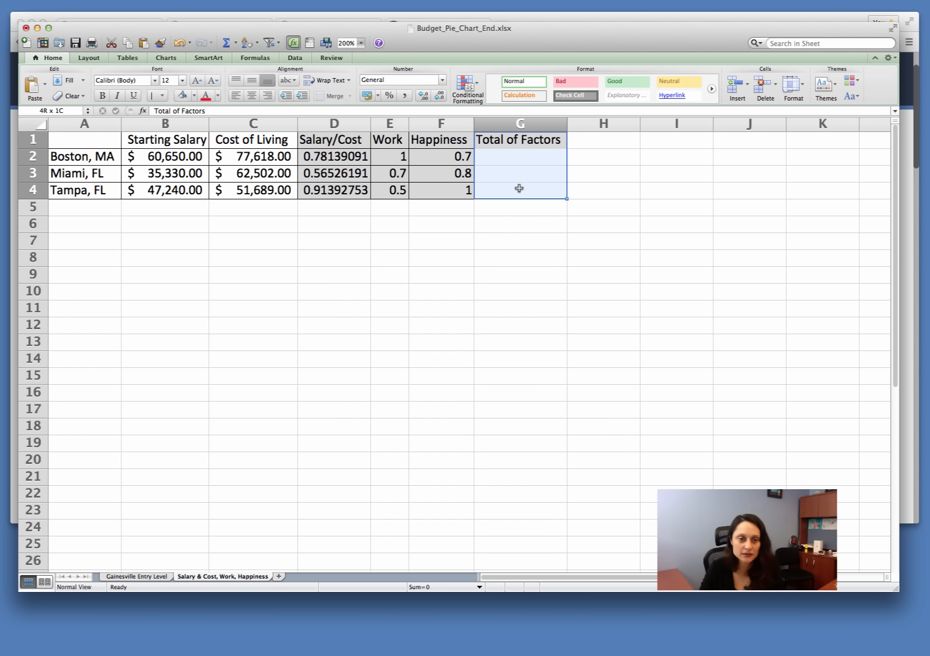
click(194, 96)
click(204, 129)
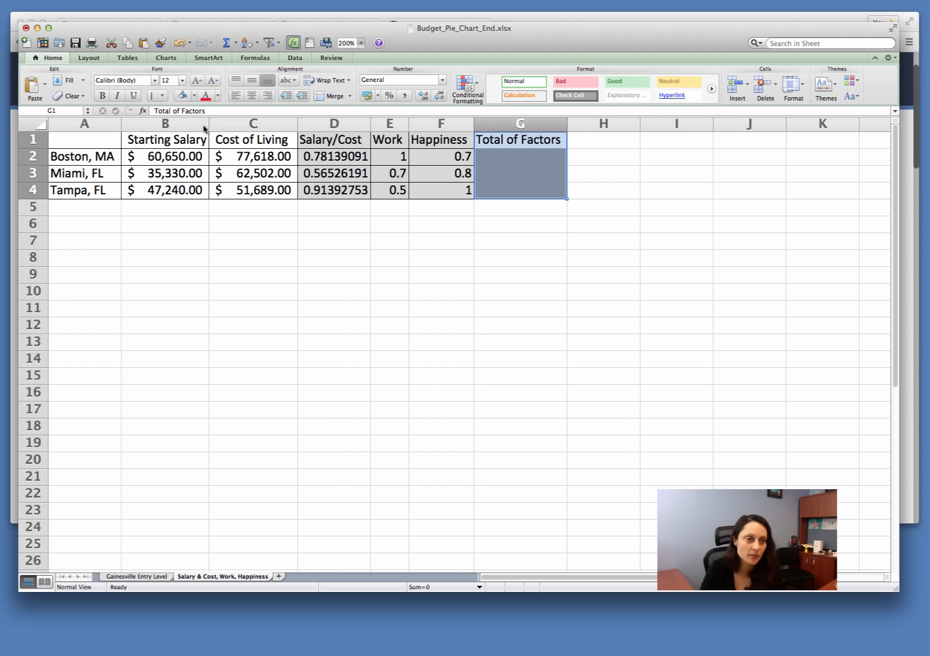
click(653, 286)
Step: Apply all borders to the Total of Factors cells G1:G4
drag(525, 191, 489, 137)
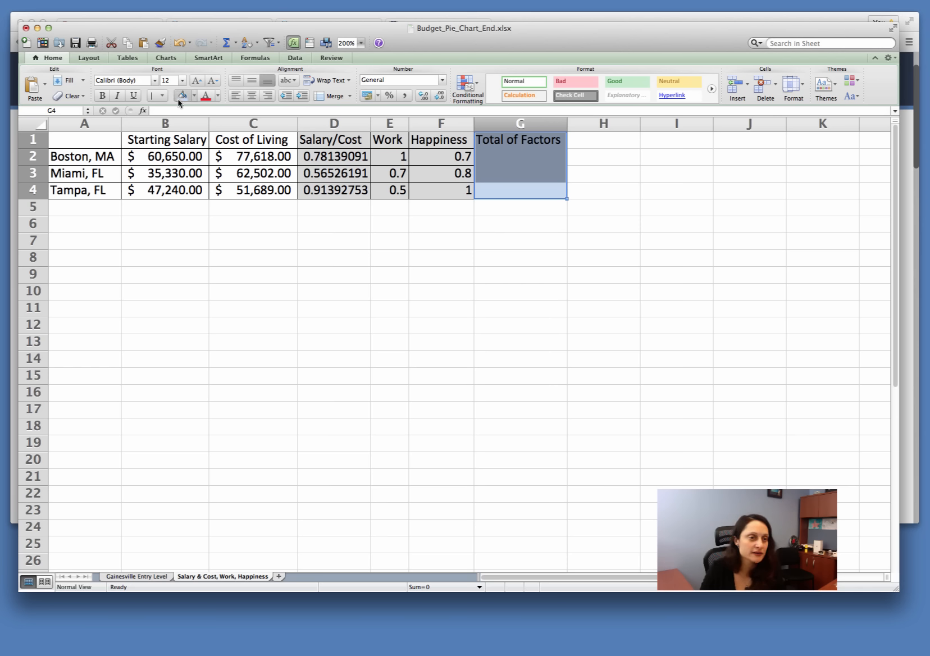
click(161, 94)
click(189, 126)
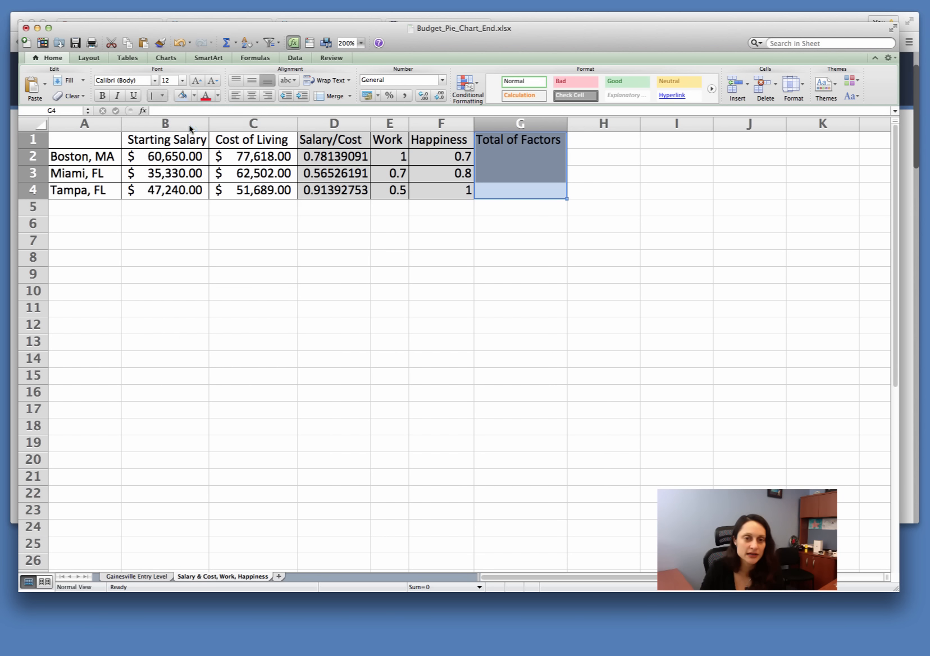
click(636, 254)
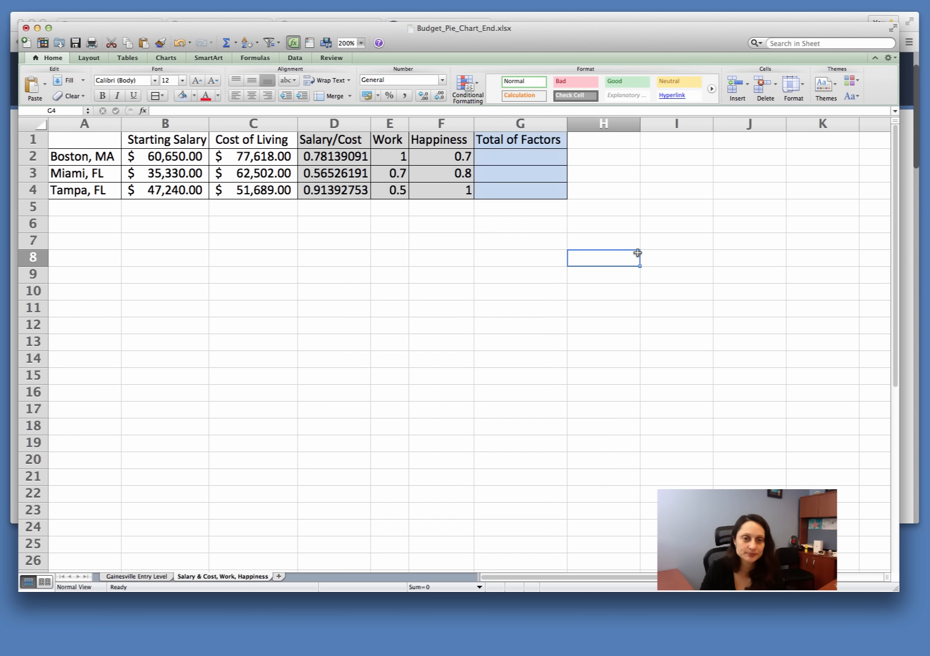
Step: Total Boston's Salary/Cost, Work and Happiness factors in G2 with the formula =SUM(D2:F2)
click(517, 154)
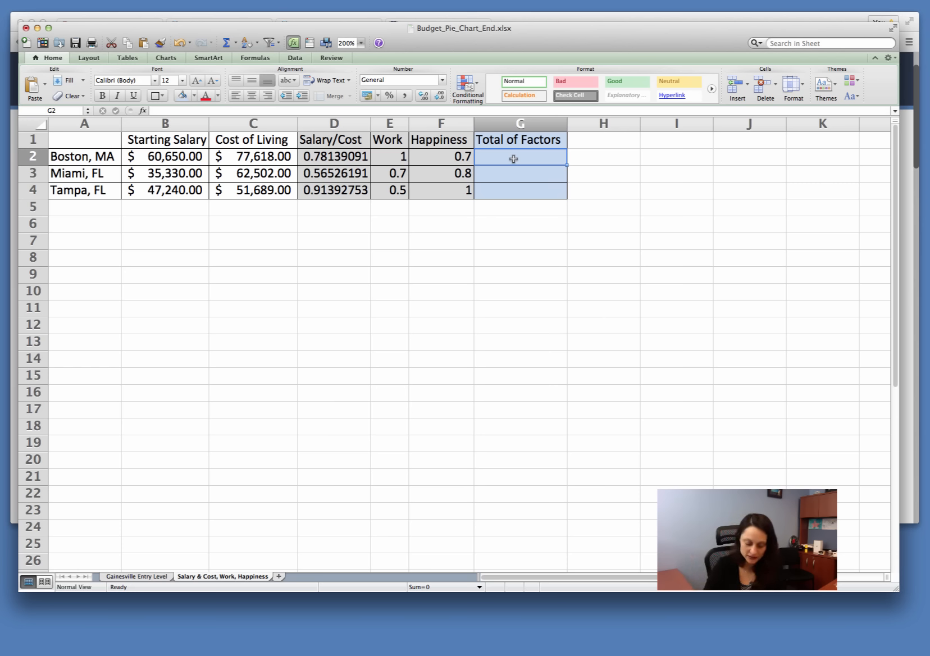
text(=sum()
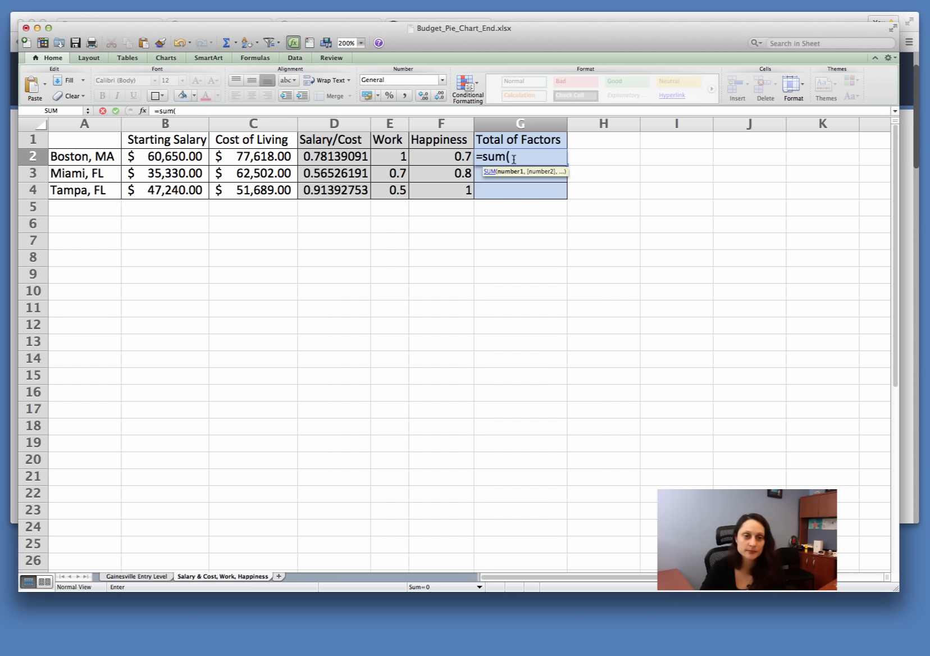
click(315, 162)
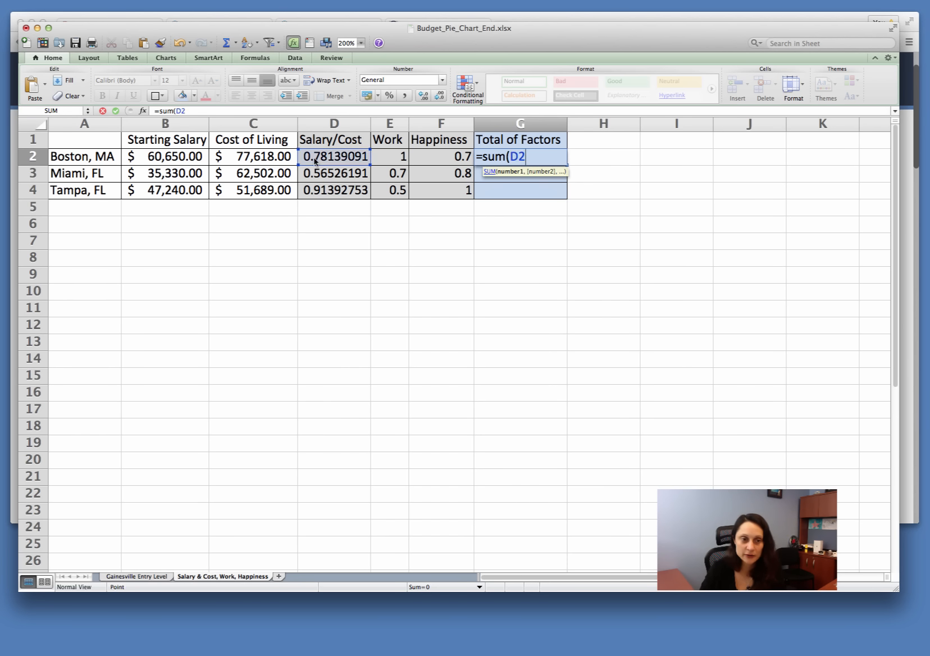
drag(315, 161, 454, 160)
text())
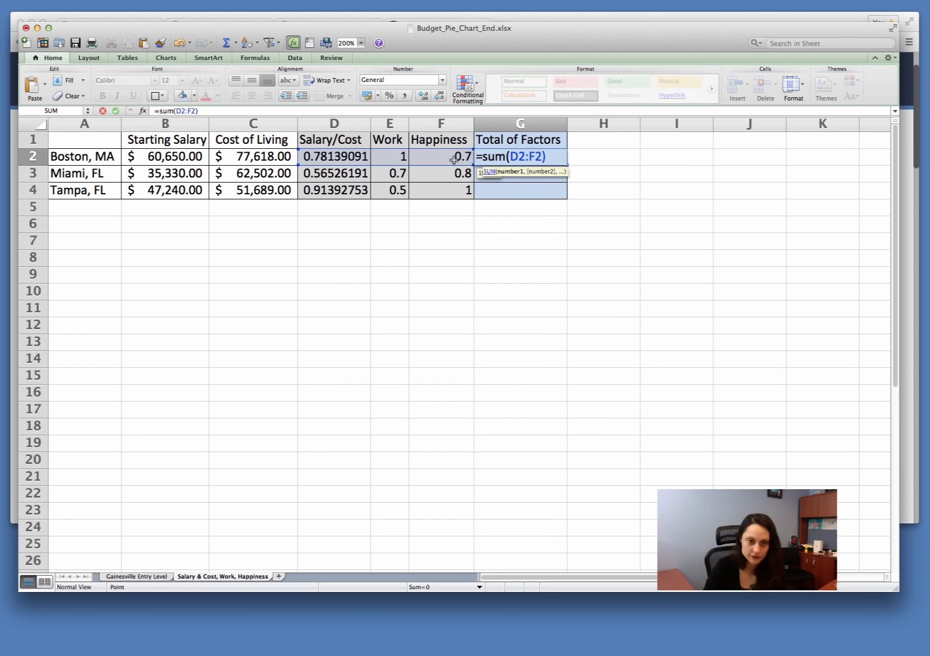
key(Return)
click(528, 156)
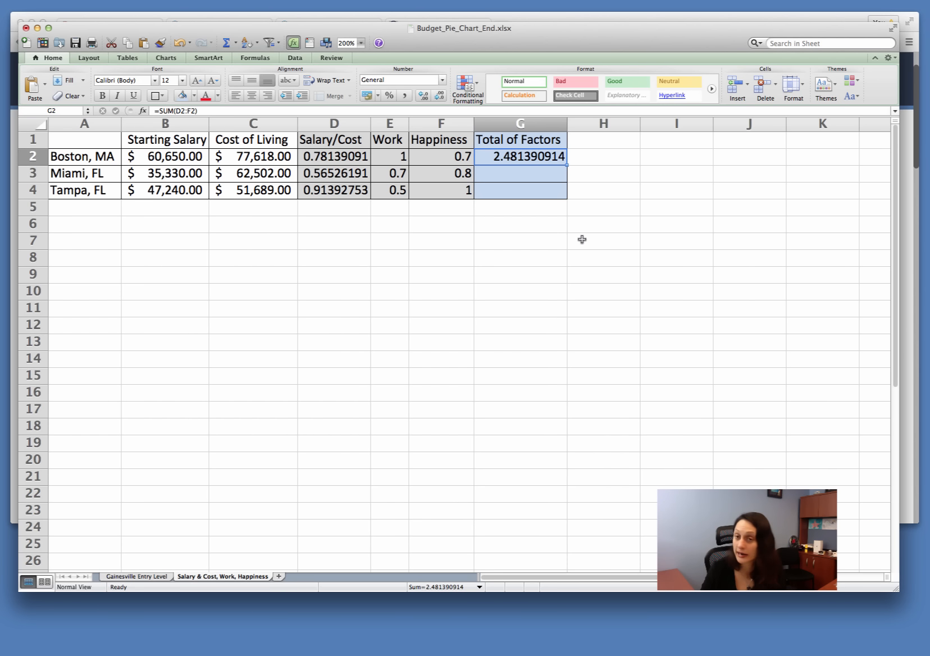
Step: Total Miami's three factors in G3 with the formula =SUM(D3:F3)
click(539, 176)
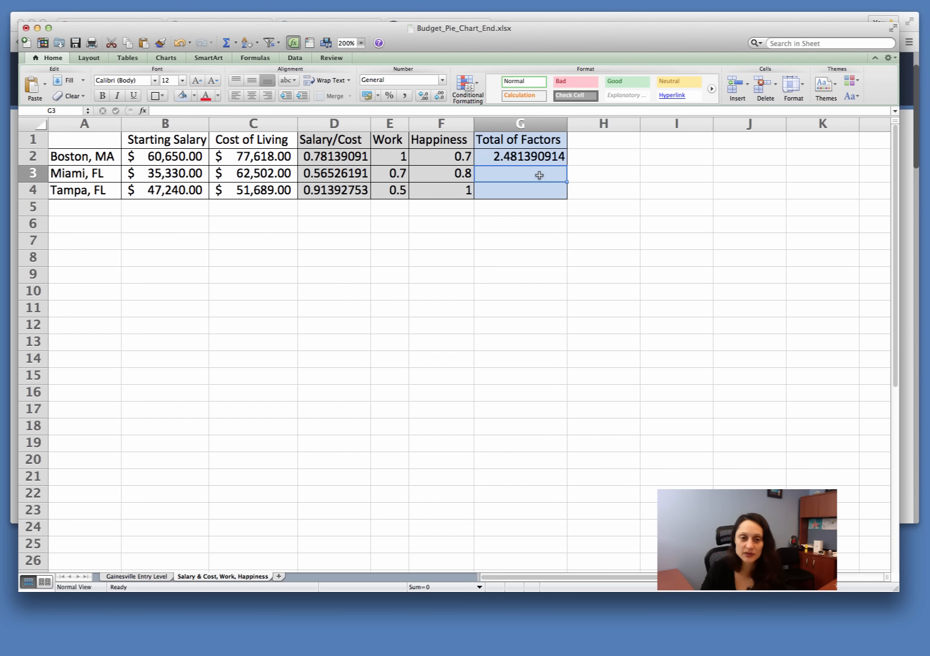
text(=sum()
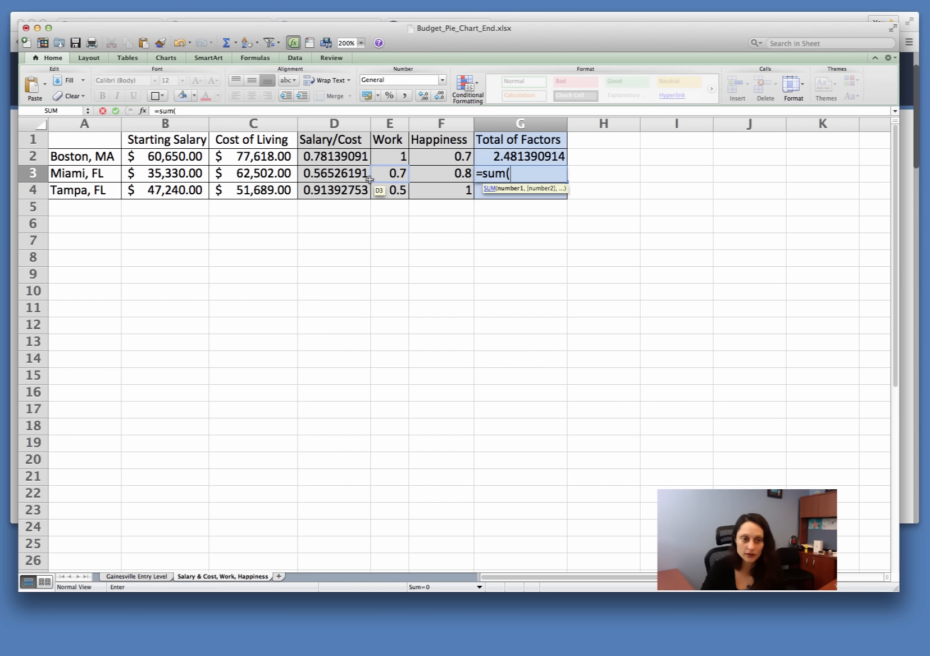
drag(346, 174, 452, 176)
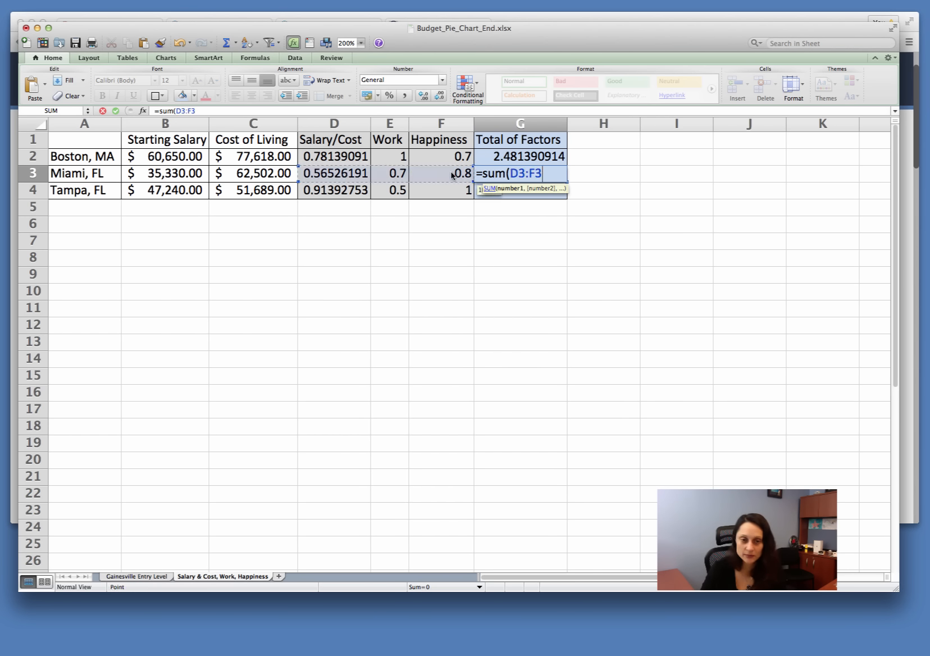
key(Return)
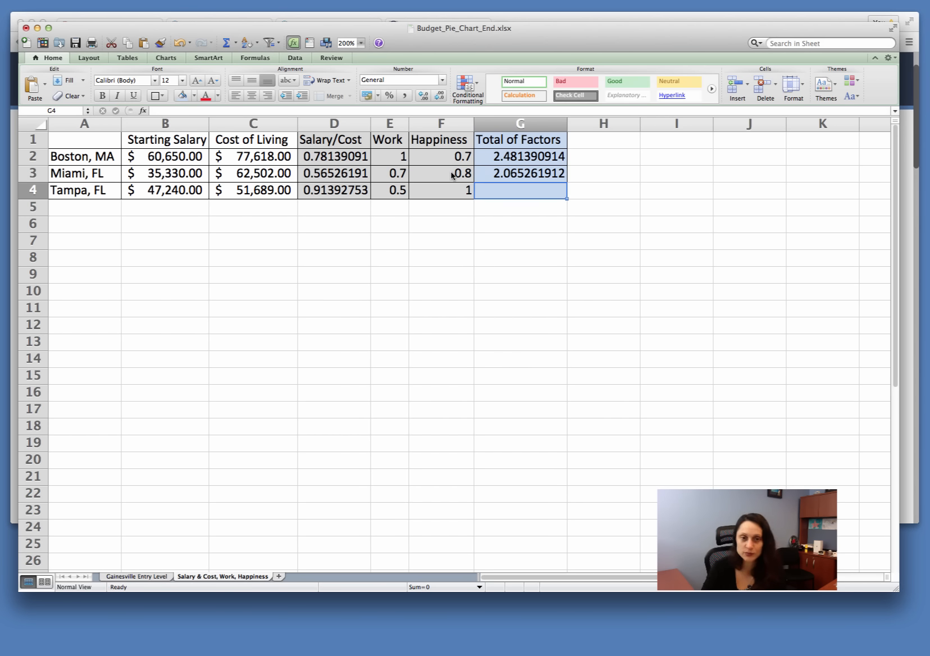
Step: Fill the SUM formula from G3 down to G4 to total Tampa's factors
click(522, 172)
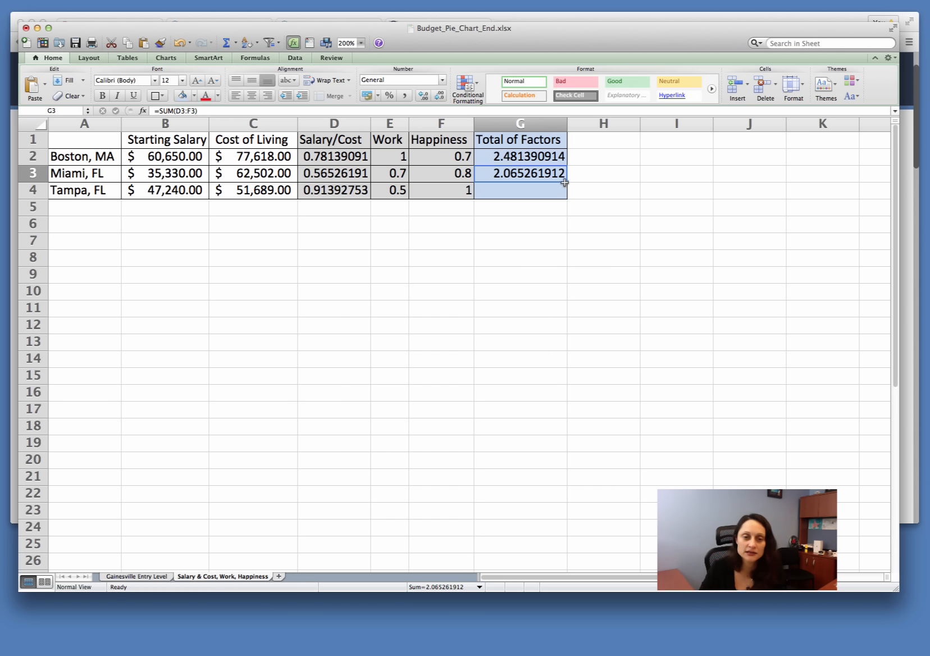
drag(566, 182, 565, 197)
click(556, 241)
click(526, 190)
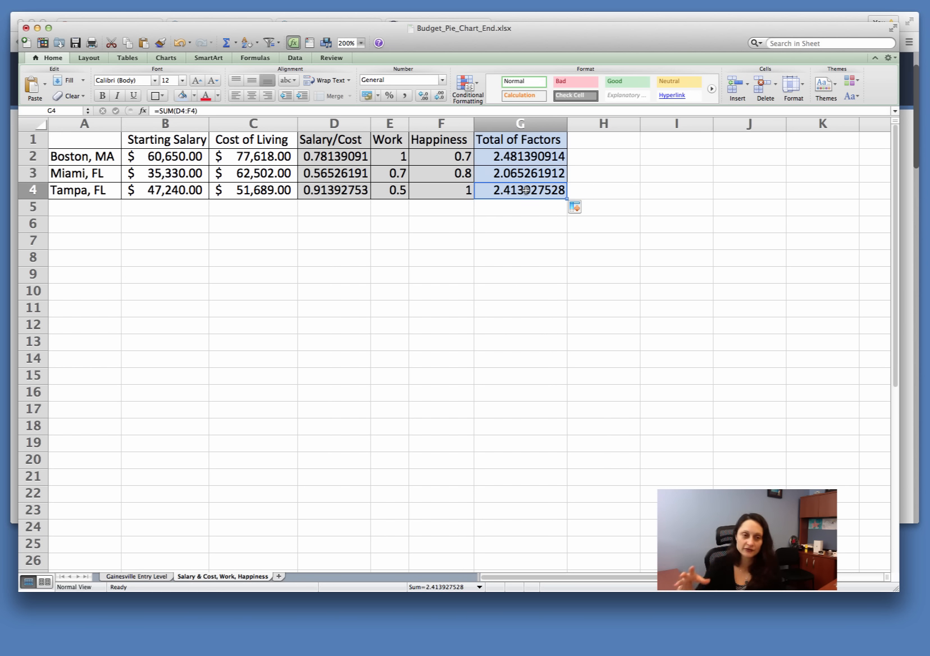
Step: Compare the Total of Factors results for Boston, Miami and Tampa in G2:G4
click(523, 208)
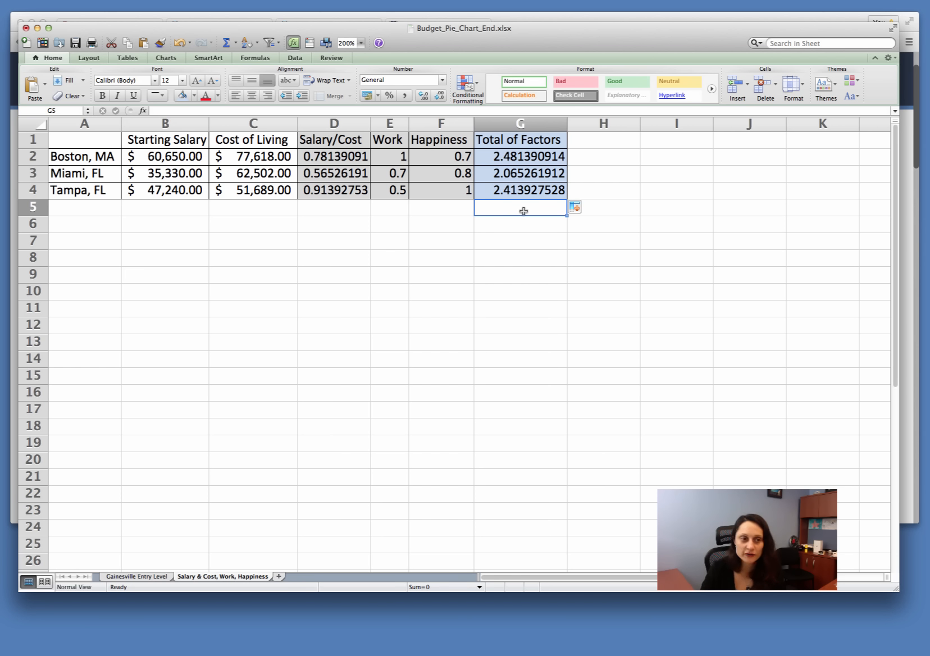
click(539, 160)
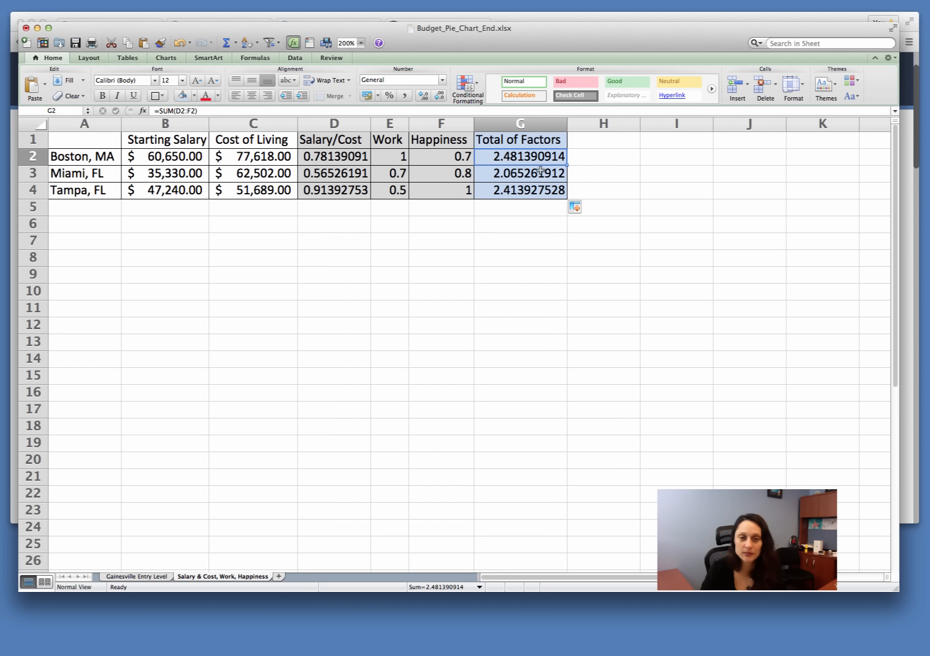
click(539, 176)
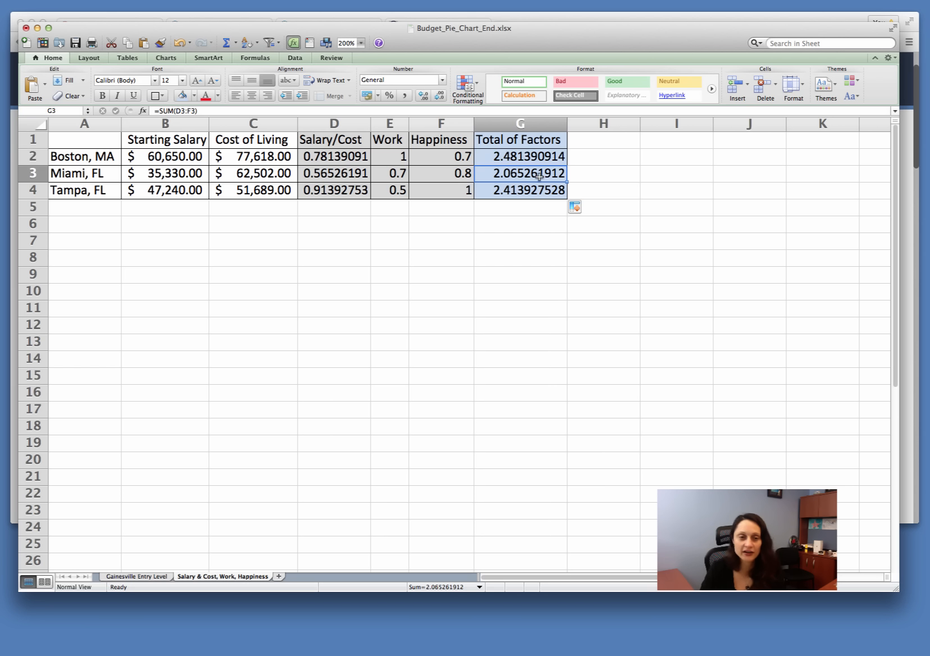
click(538, 192)
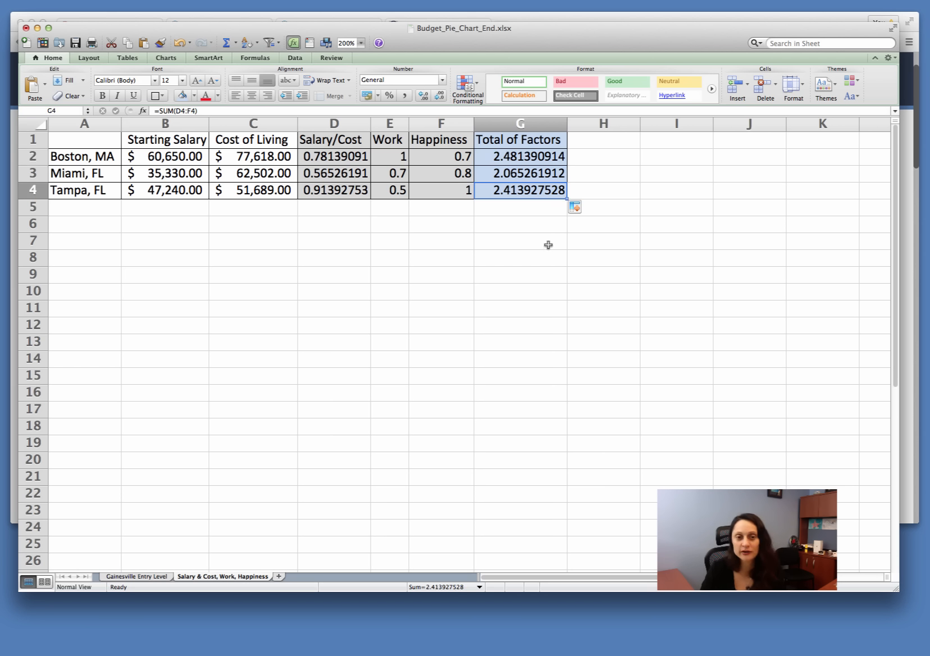
click(523, 209)
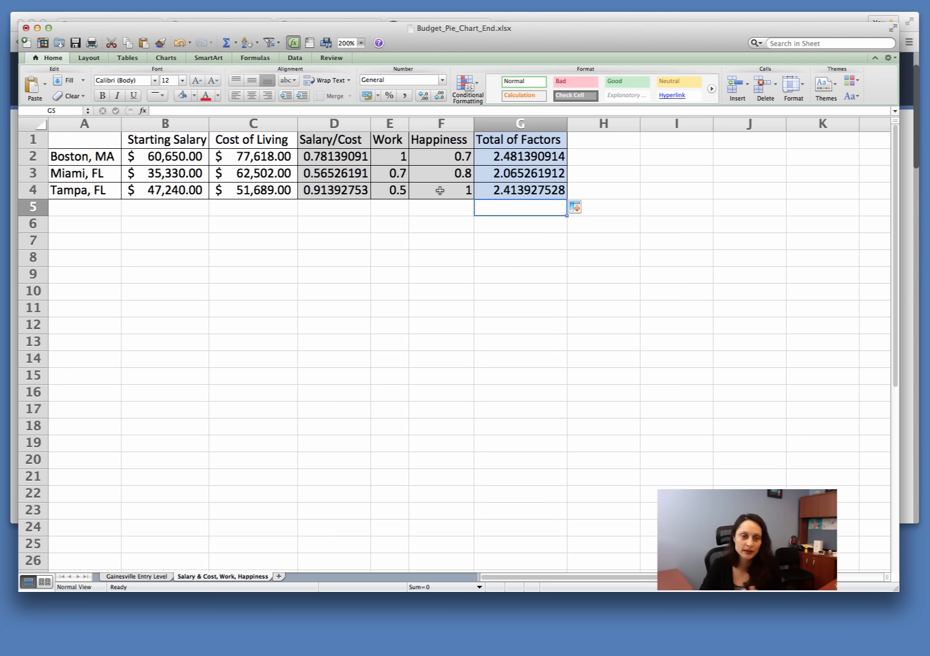
click(415, 233)
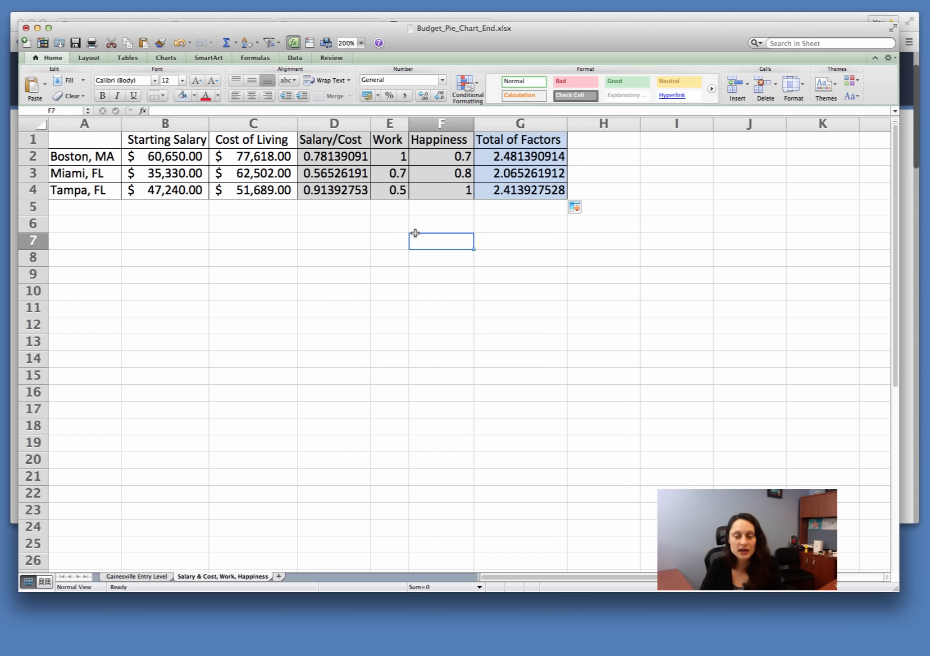